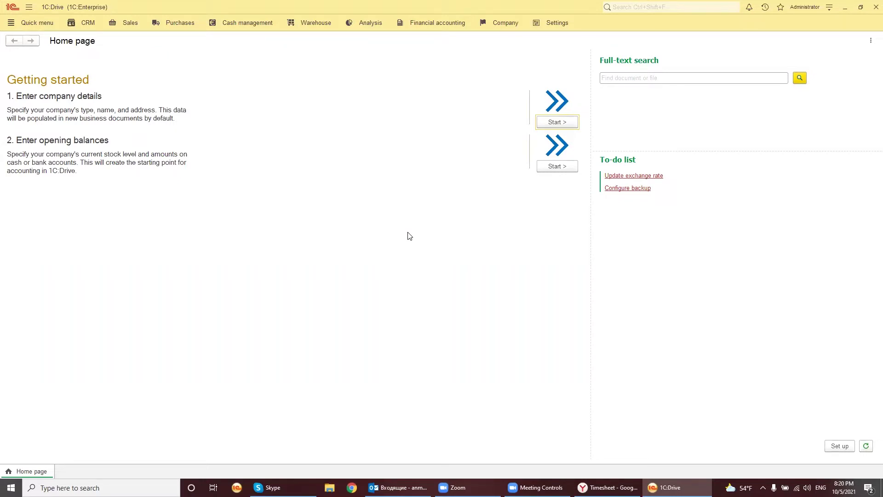
- Review the inventory and warehouse accounting options in the Purchases / Warehouse accounting settings
click(559, 23)
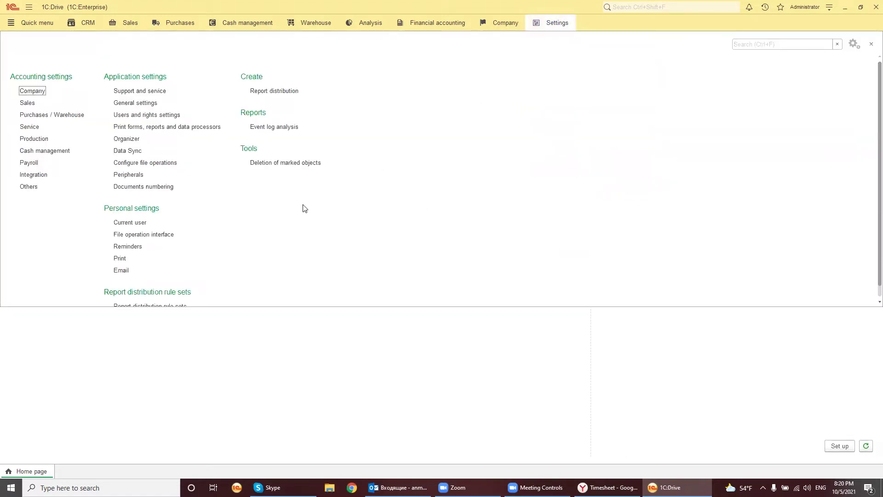
click(51, 115)
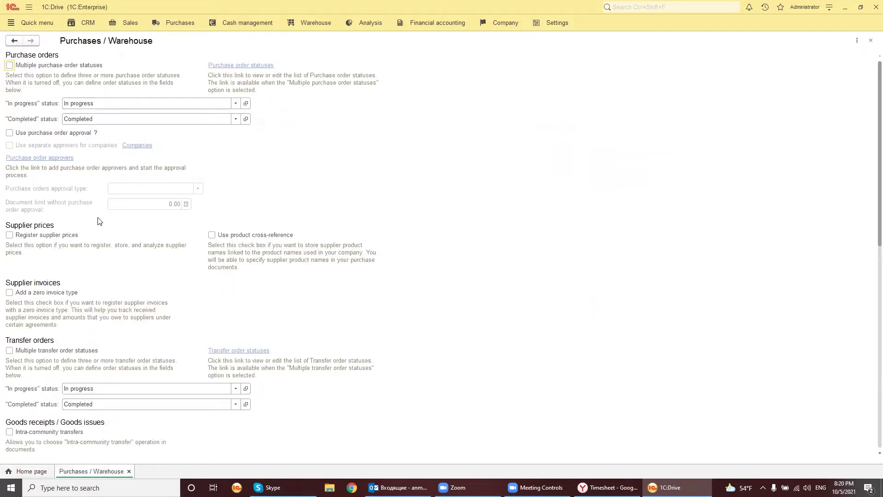
scroll(351, 305, down, 6)
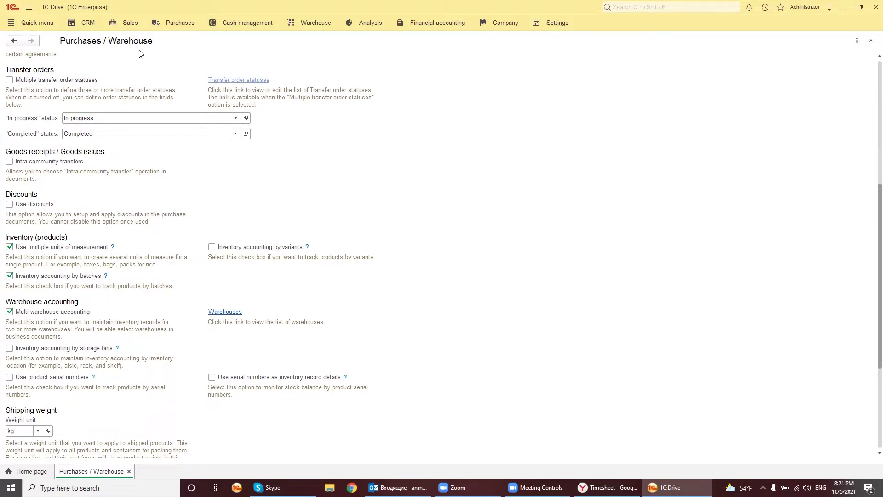
click(557, 23)
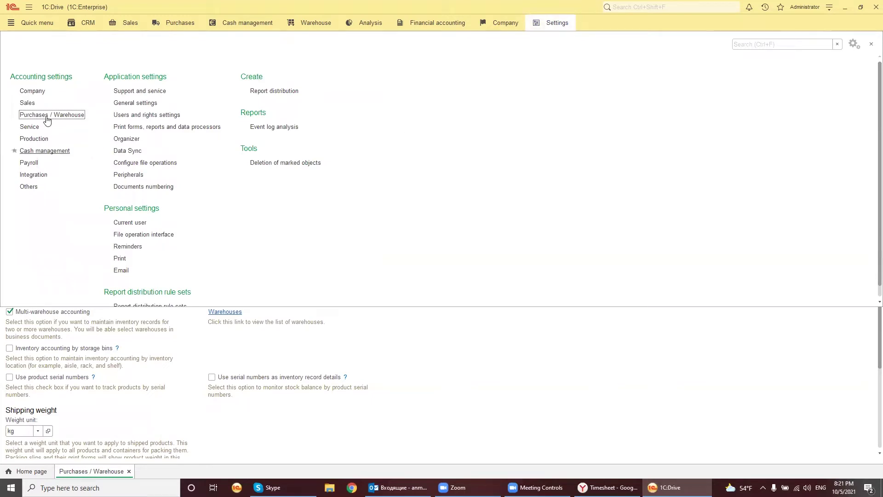
- Start a new product category in the company catalogs, described as "Product category with batches (FEFO)", and enable batches for it
click(503, 26)
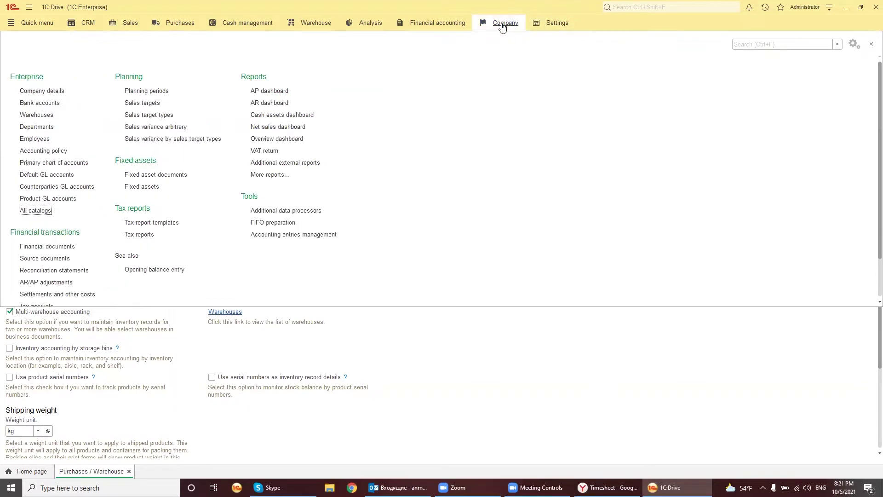
click(31, 211)
click(287, 78)
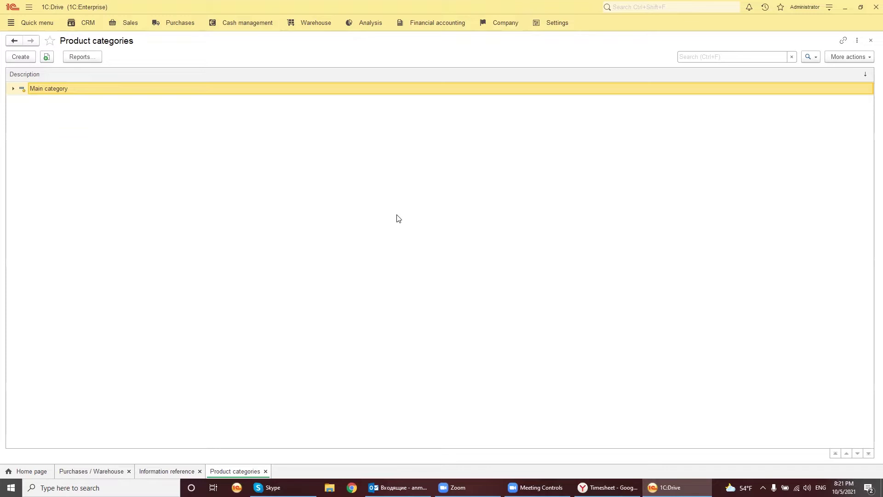
click(19, 58)
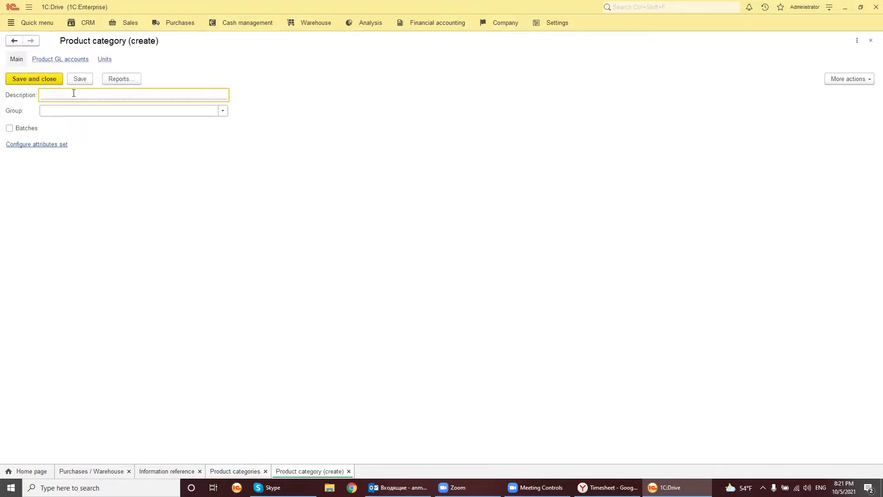
text(Product category with batches (FEFO)
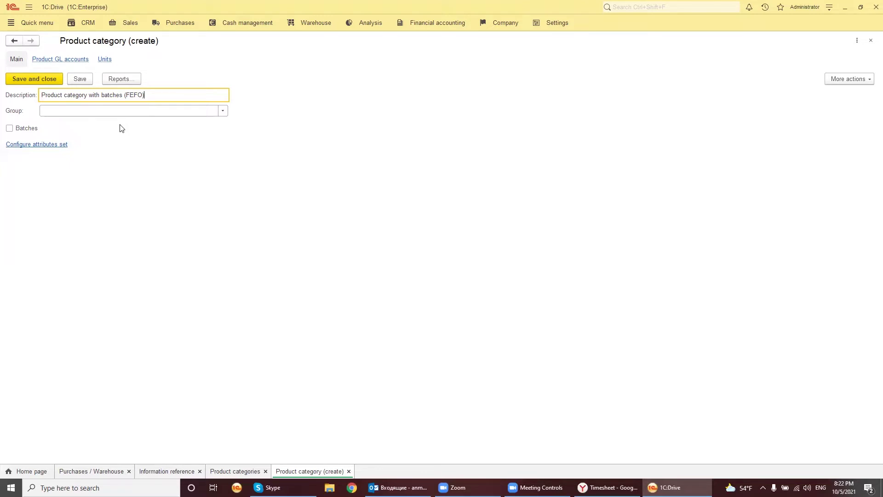
click(10, 128)
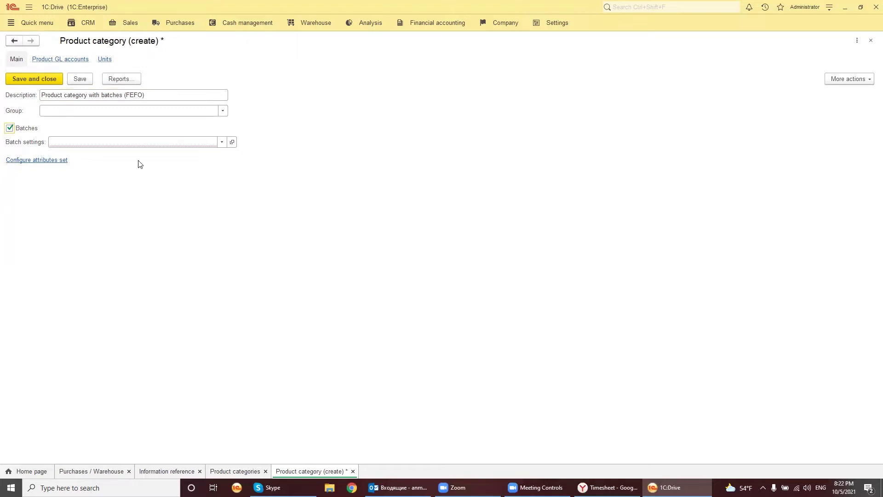
- Create batch settings named "FEFO" for the category, requiring batch number and expiration date, with FEFO as the default tracking policy
click(222, 142)
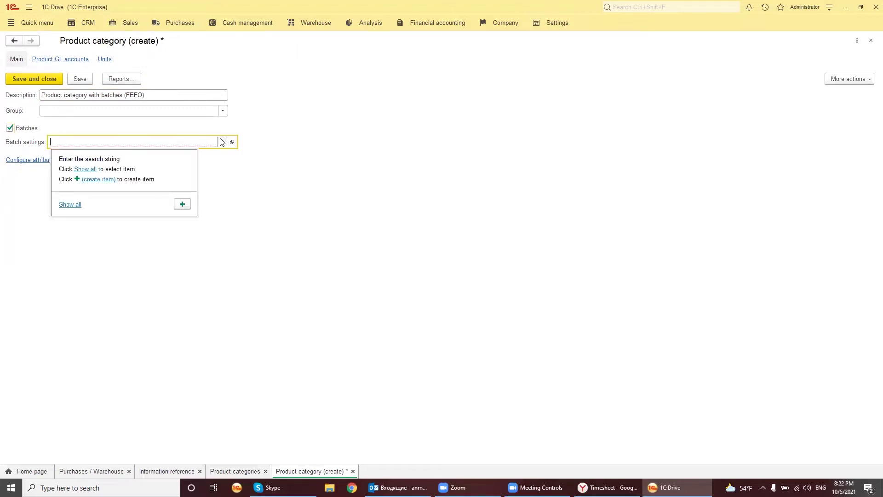
click(73, 205)
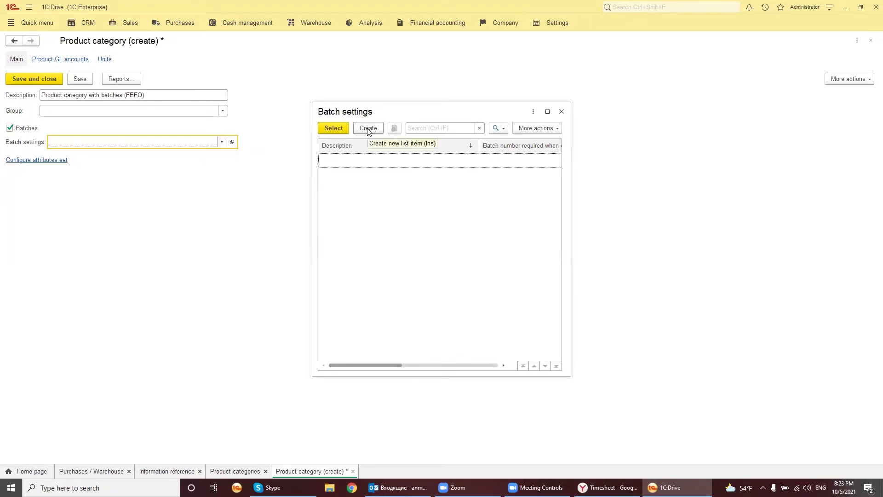
click(367, 129)
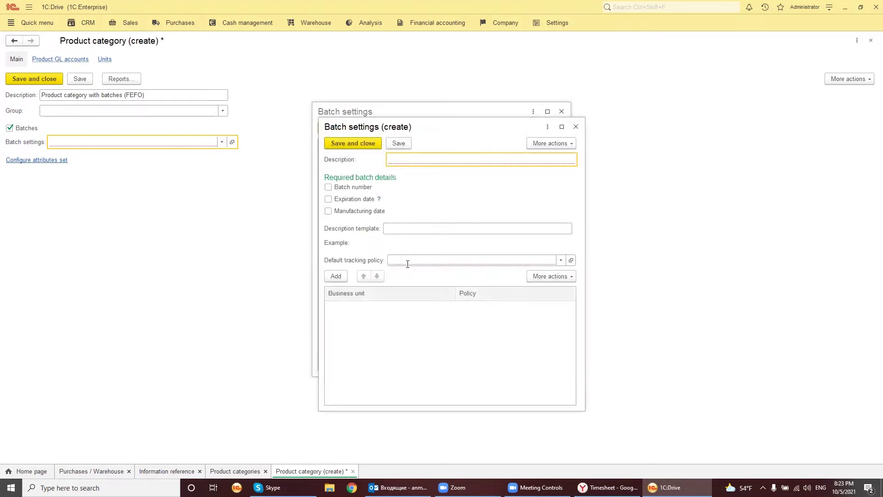
text(FEFO)
click(329, 188)
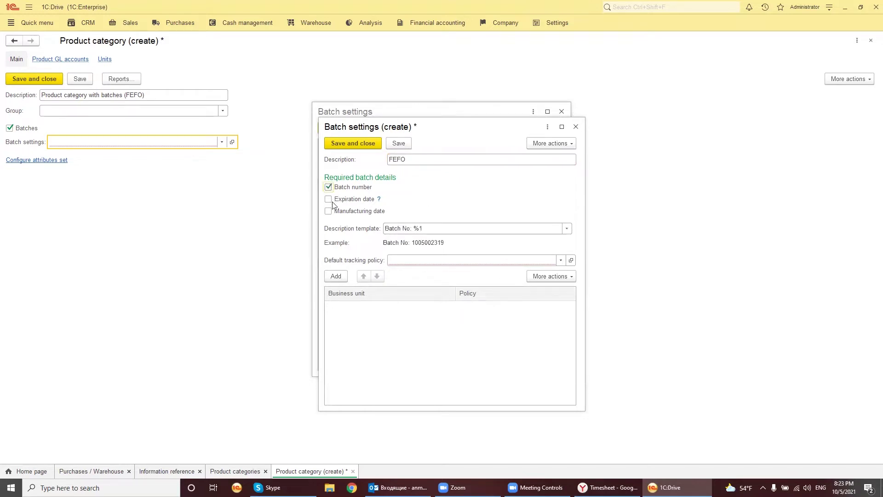
click(328, 200)
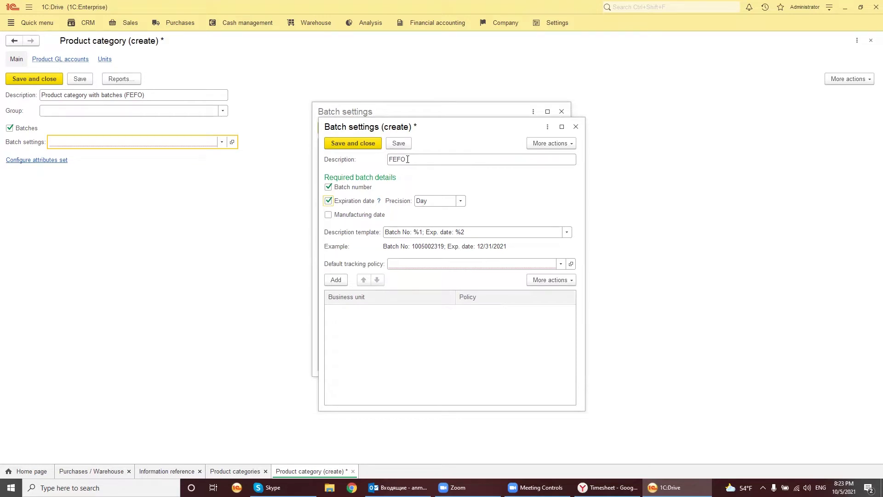
click(561, 264)
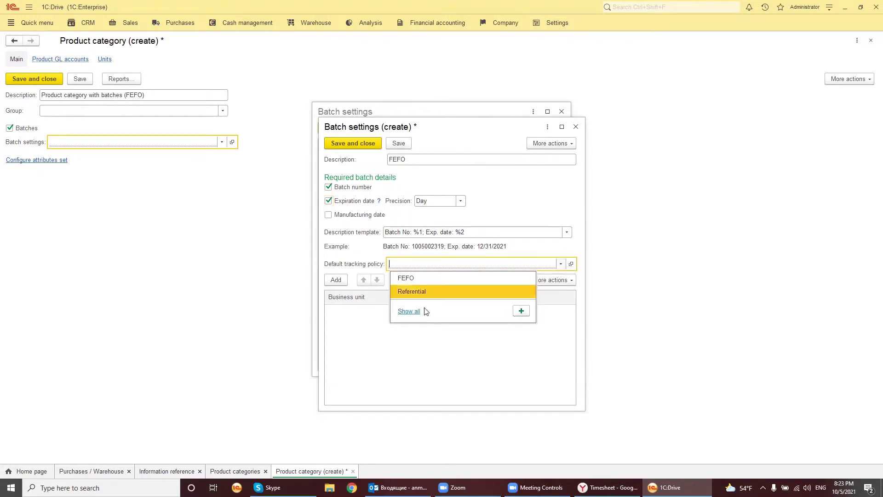
click(407, 277)
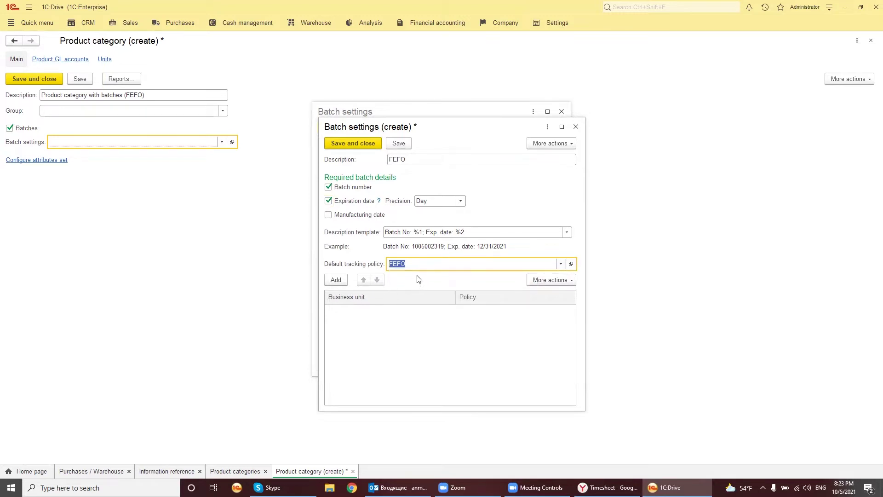
- Add the business units Main warehouse and Main department to the FEFO batch settings, both with the FEFO policy
click(335, 279)
click(365, 328)
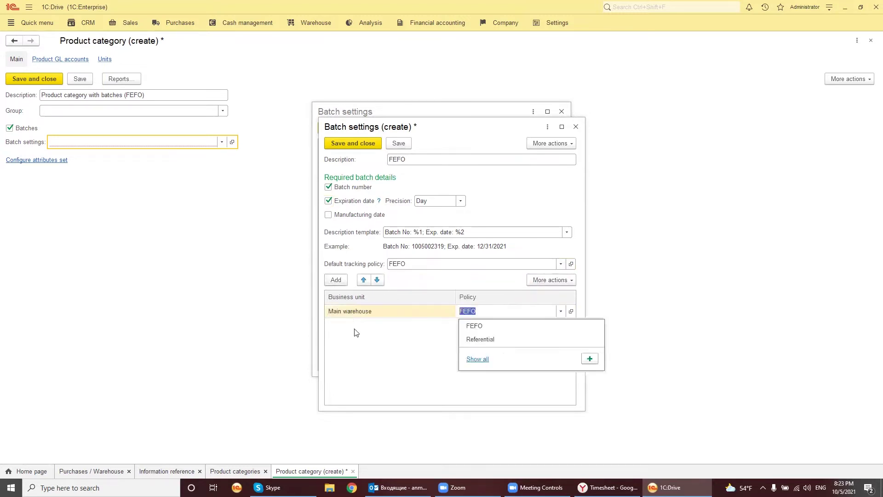
click(475, 325)
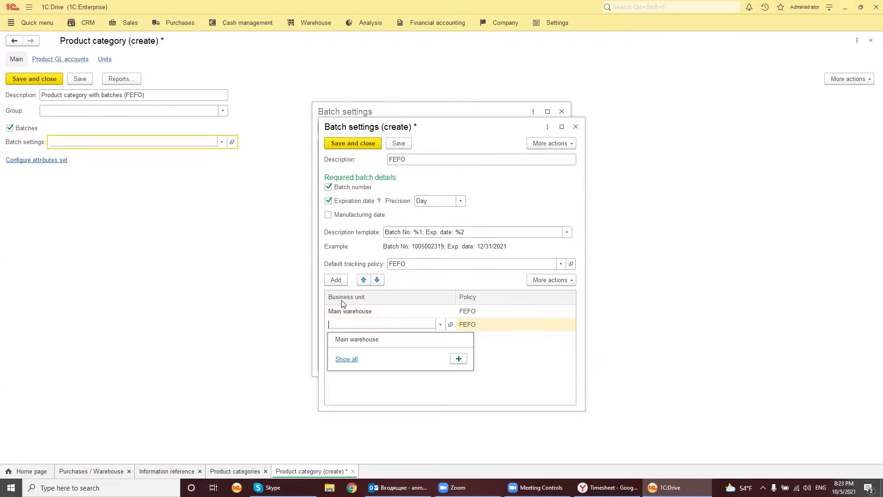
click(346, 359)
click(333, 174)
double_click(329, 162)
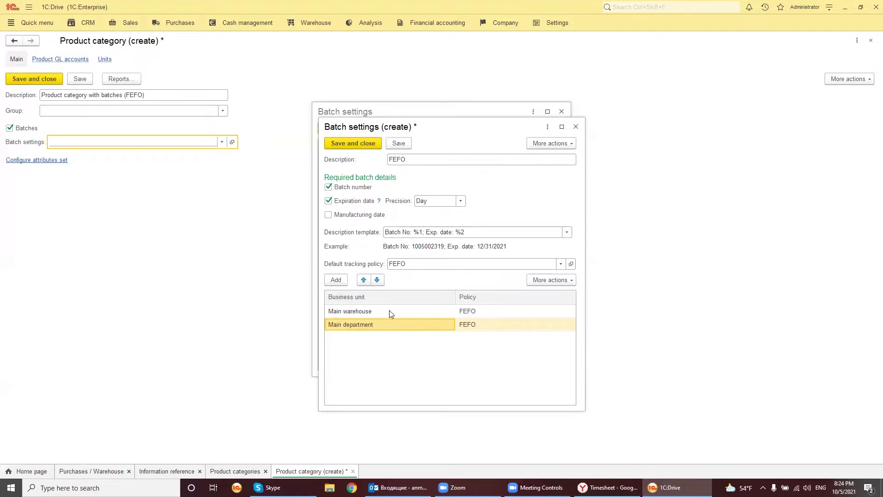
click(353, 312)
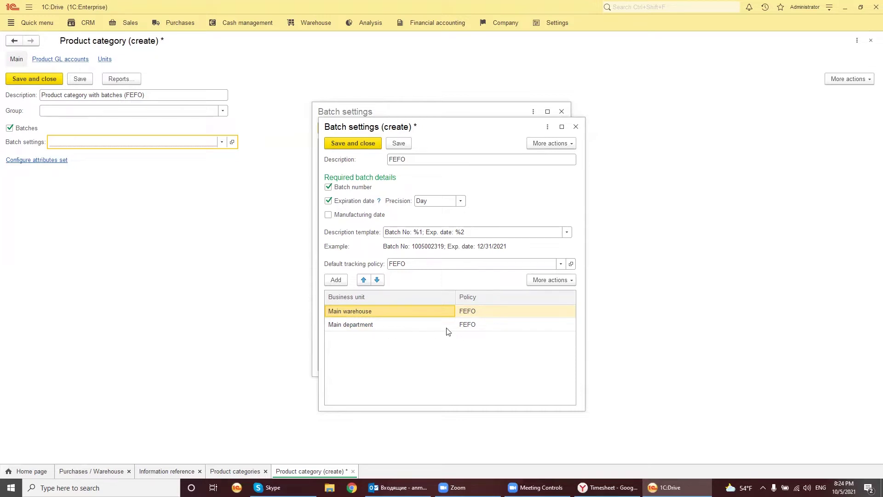
mouse_move(456, 298)
mouse_down()
mouse_move(437, 297)
mouse_move(448, 298)
mouse_up()
- Save the FEFO batch settings, assign them to the product category and save the category
click(352, 142)
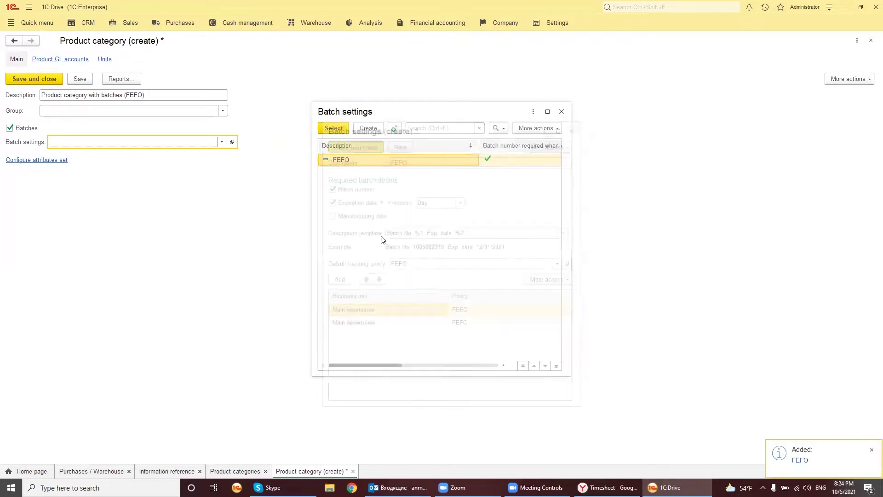
click(335, 128)
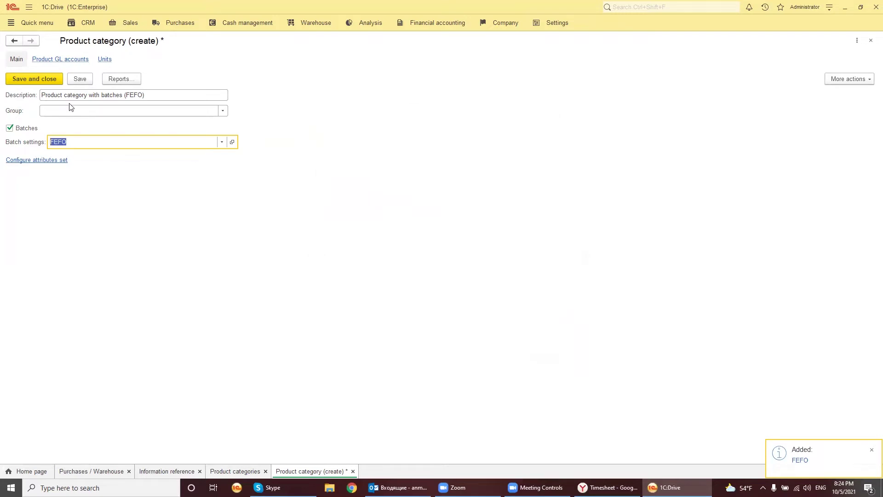
click(34, 79)
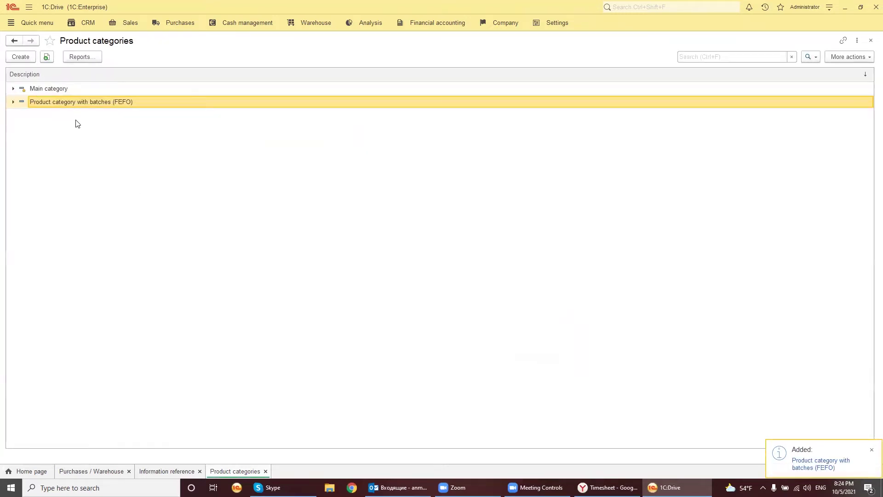
- Copy the FEFO product category and change the copy's description to "Product category with batches (Manual)"
right_click(74, 102)
click(92, 124)
click(155, 96)
drag(127, 96, 140, 96)
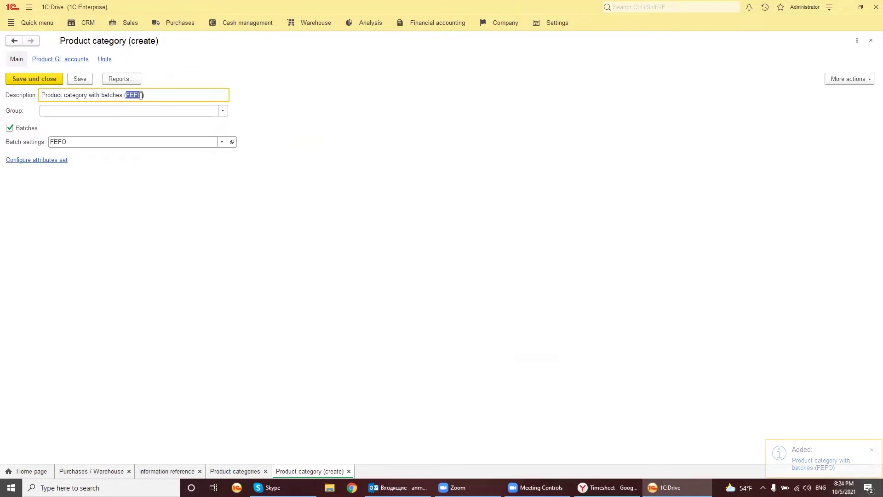
text(Manu)
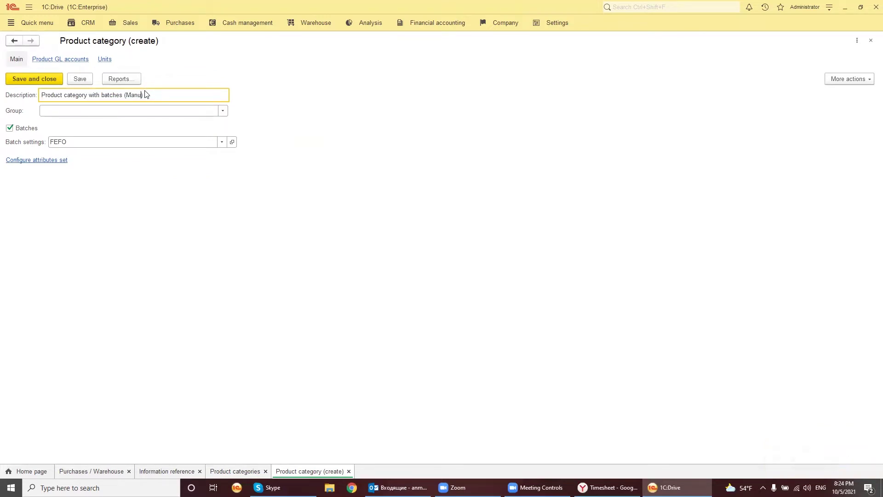
text(al)
- Create batch settings named "Manual" for the copied category, requiring the batch number and using Manual as the default tracking policy
click(222, 142)
click(69, 175)
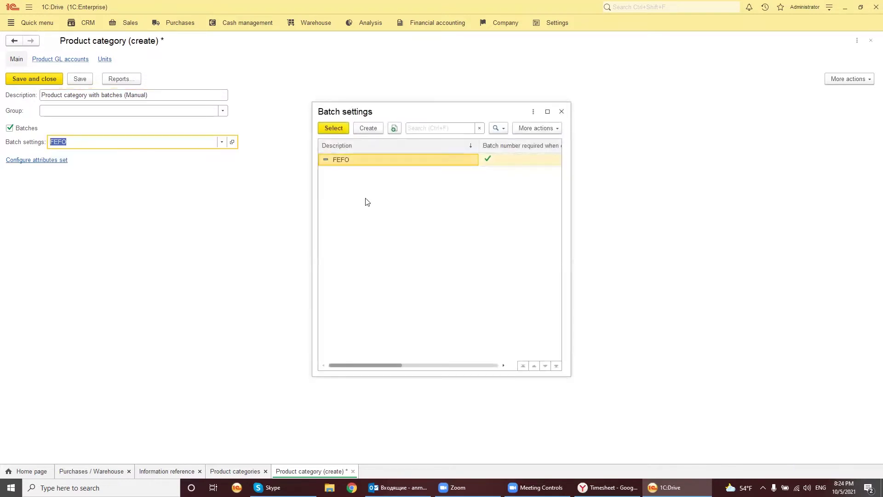
click(368, 129)
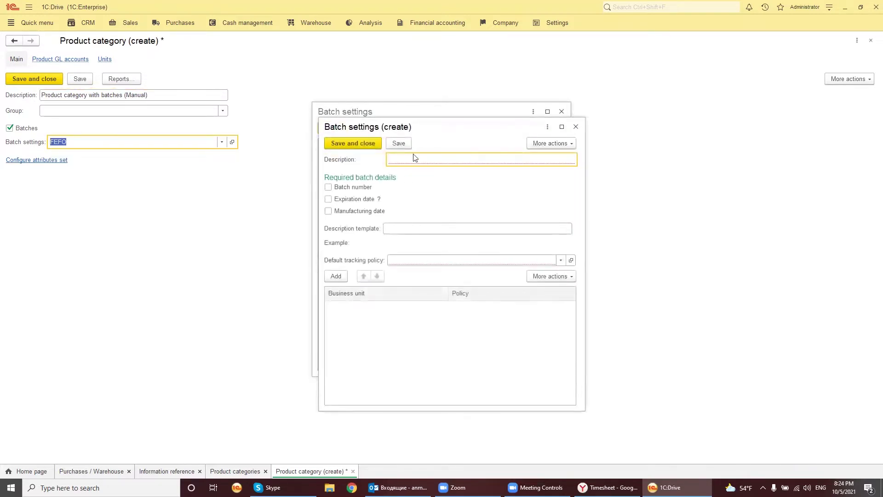
click(438, 259)
click(413, 321)
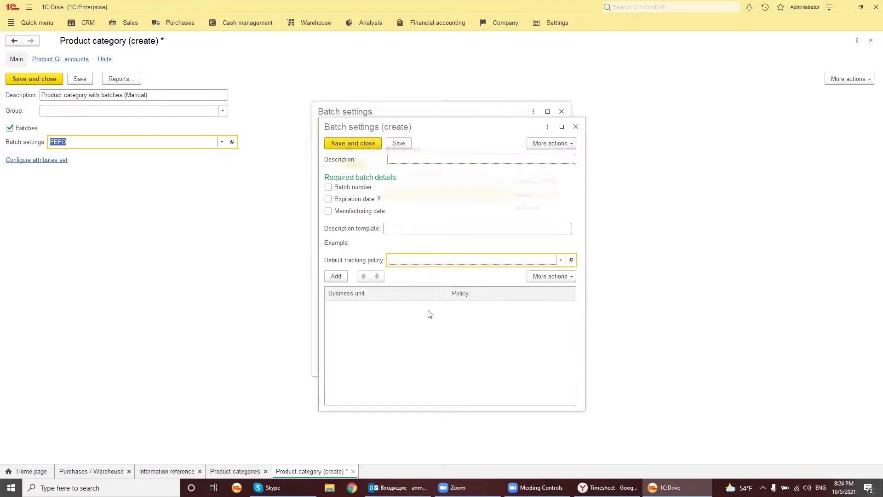
double_click(373, 191)
click(419, 158)
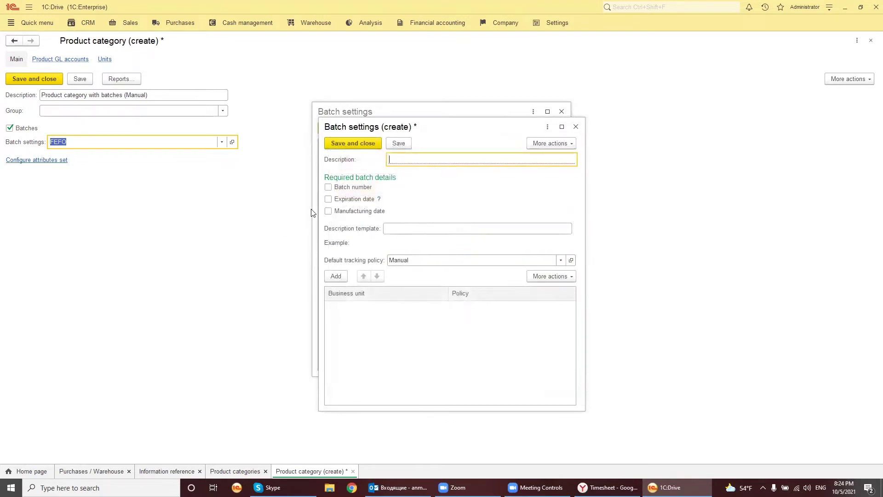
click(328, 186)
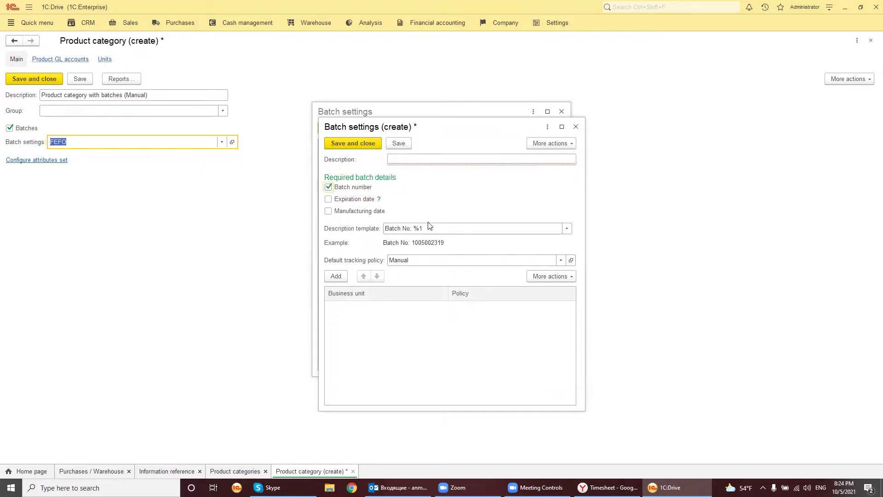
click(416, 157)
text(Manual)
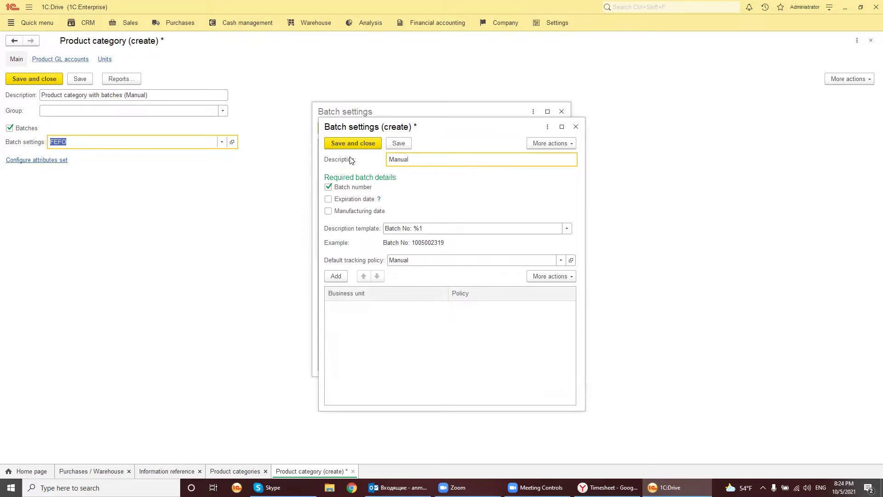
- Add Main department and Main warehouse with the Manual policy to the new batch settings and save them
click(336, 275)
click(371, 325)
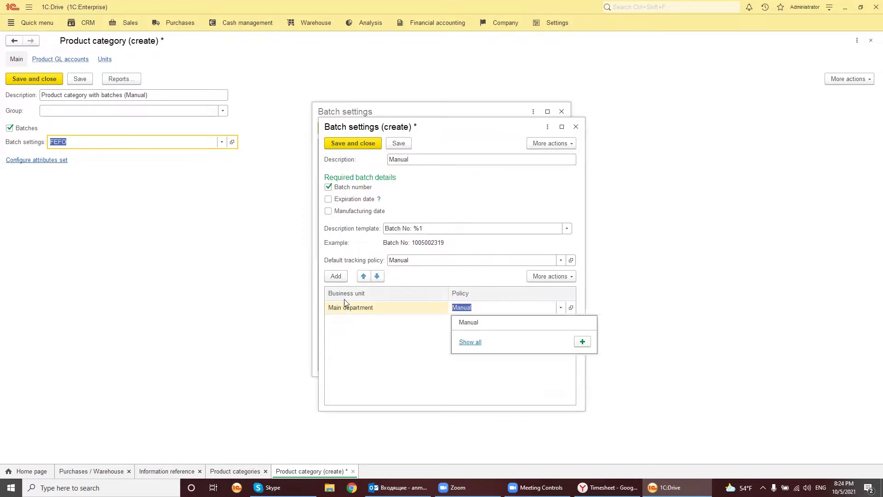
click(512, 328)
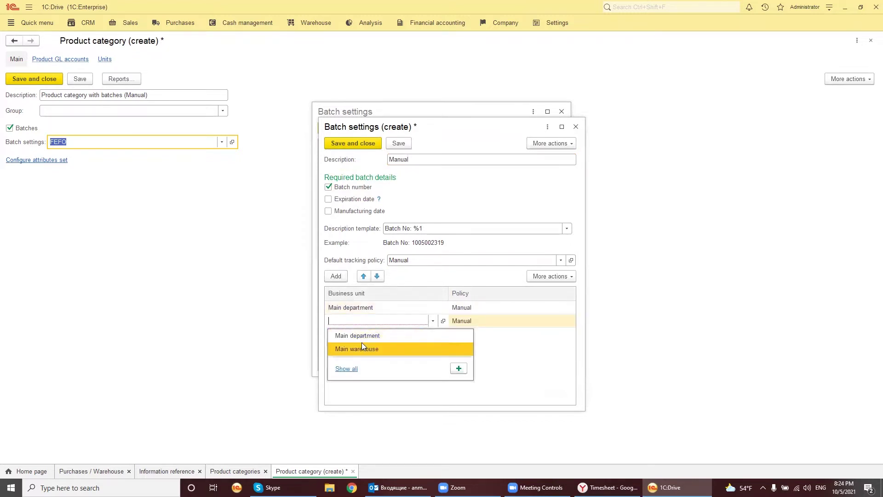
click(366, 348)
click(437, 363)
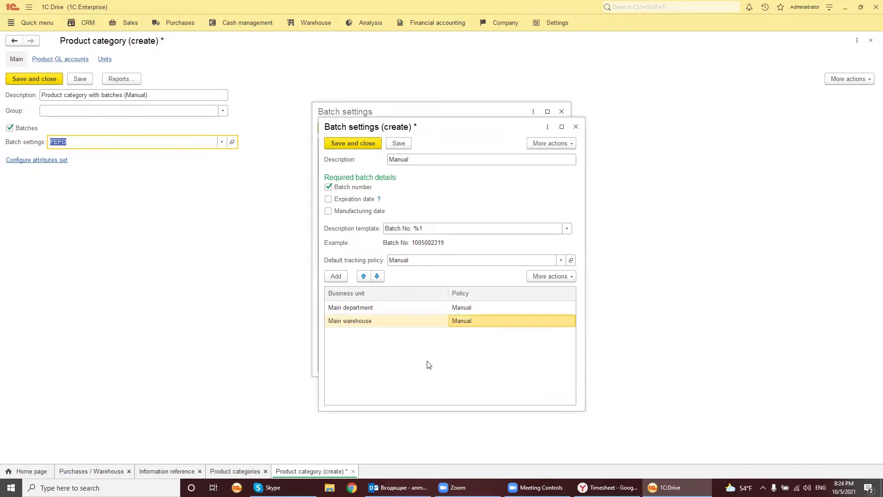
click(353, 143)
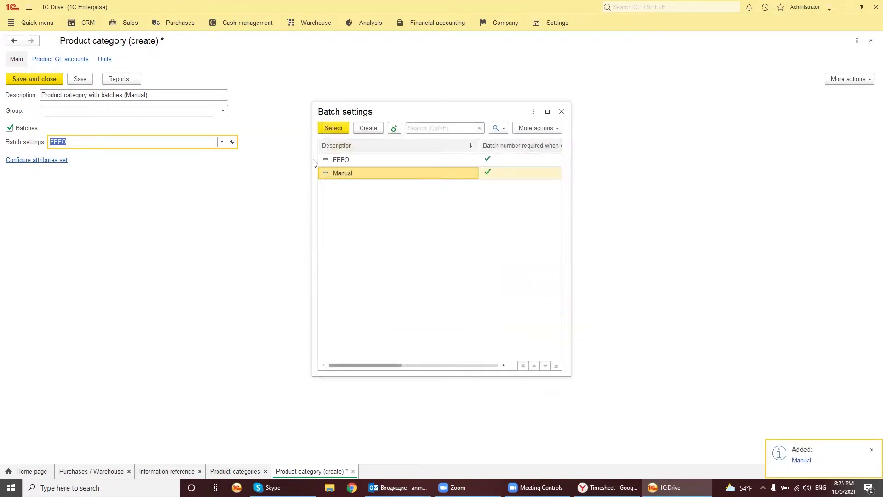
- Assign the Manual batch settings to the product category and save the category
double_click(353, 173)
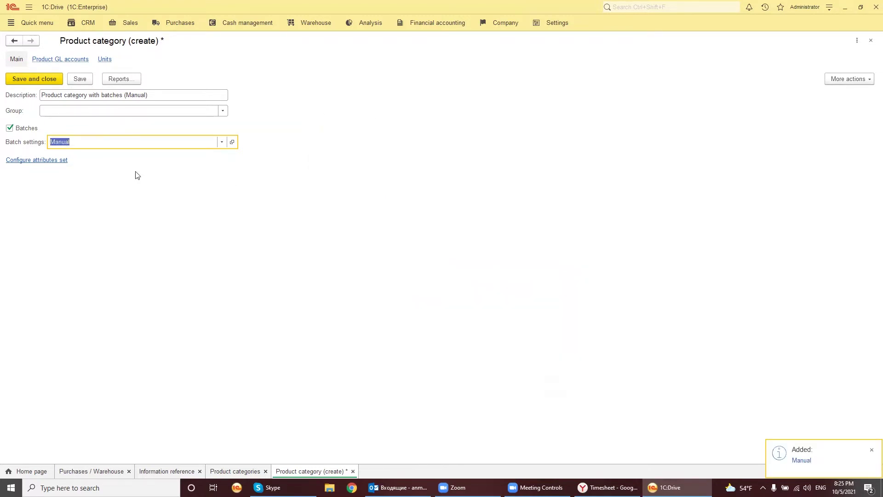
click(38, 84)
- Copy the Manual product category and change the copy's description to "Product category with batches (Referential)"
right_click(68, 118)
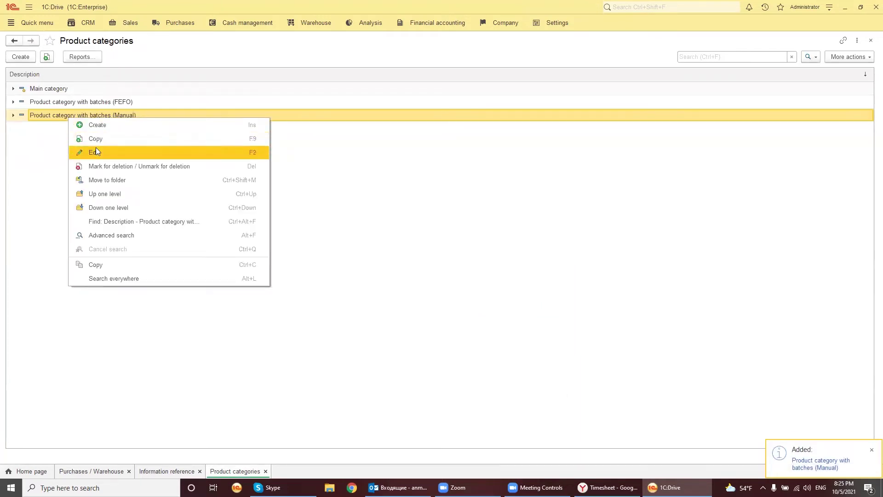
click(100, 139)
drag(125, 96, 145, 96)
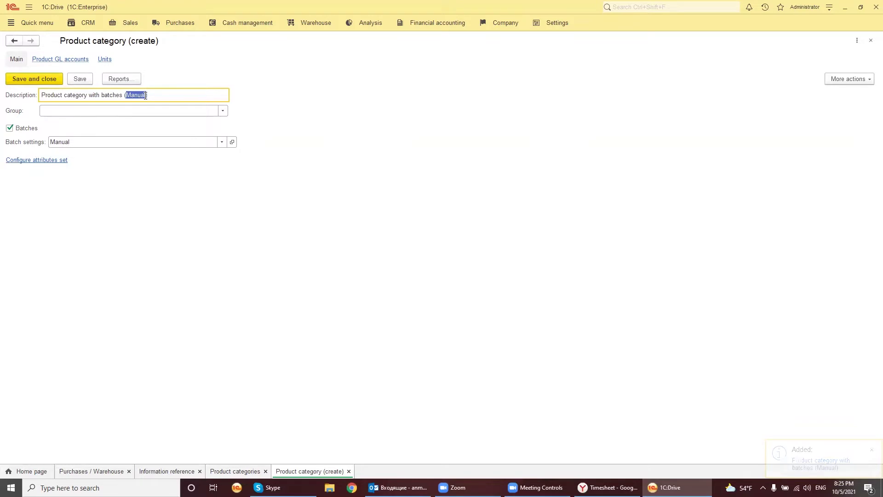
text(Referenti)
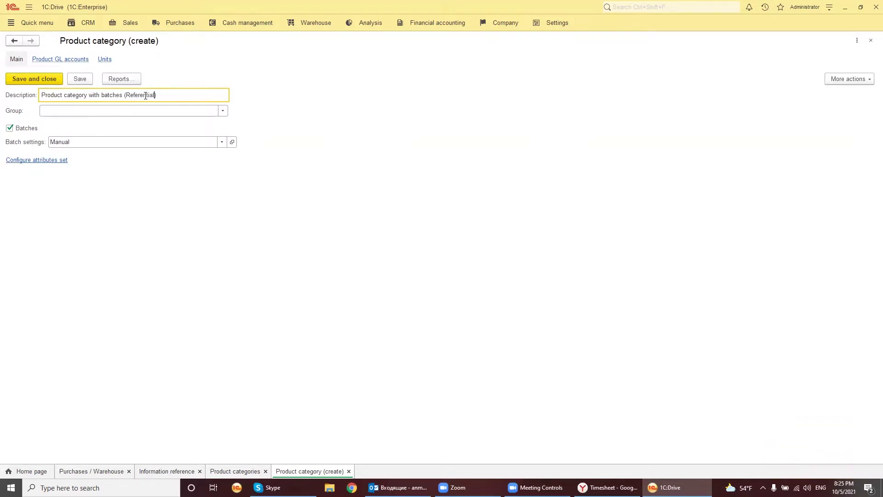
- Create new batch settings for the copied category with Referential as the default tracking policy and the batch number required
click(75, 143)
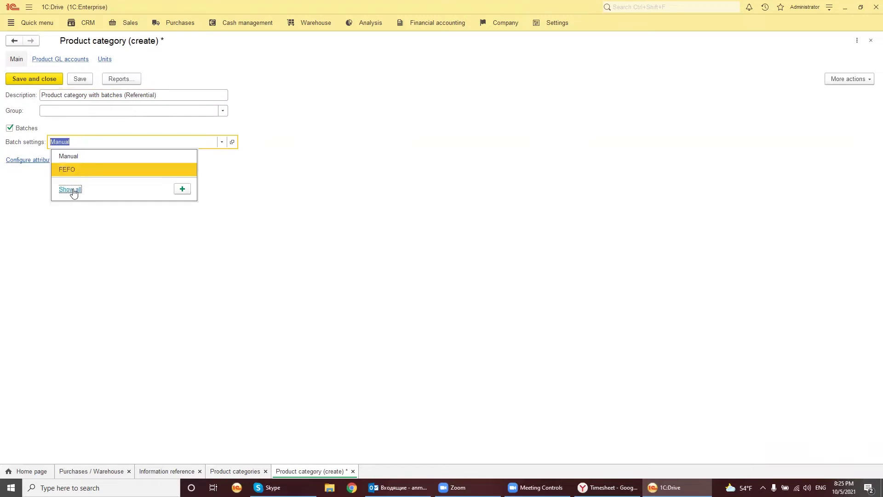
click(74, 187)
click(365, 130)
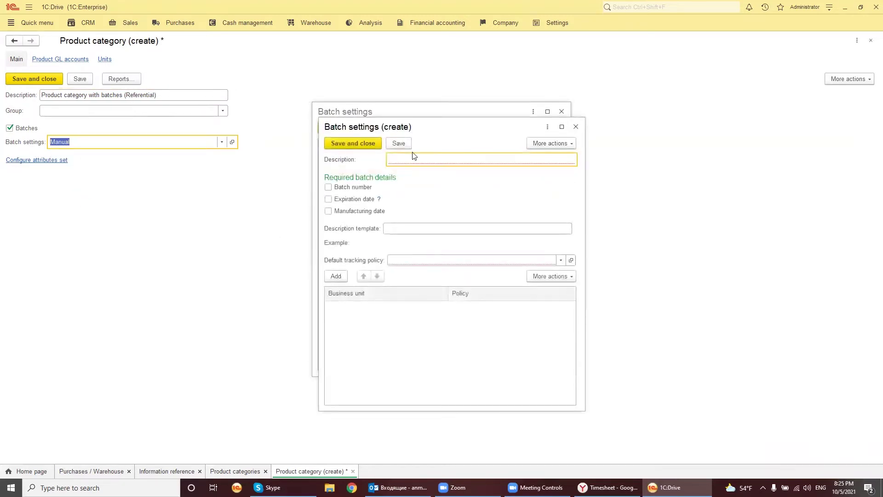
click(417, 259)
click(411, 295)
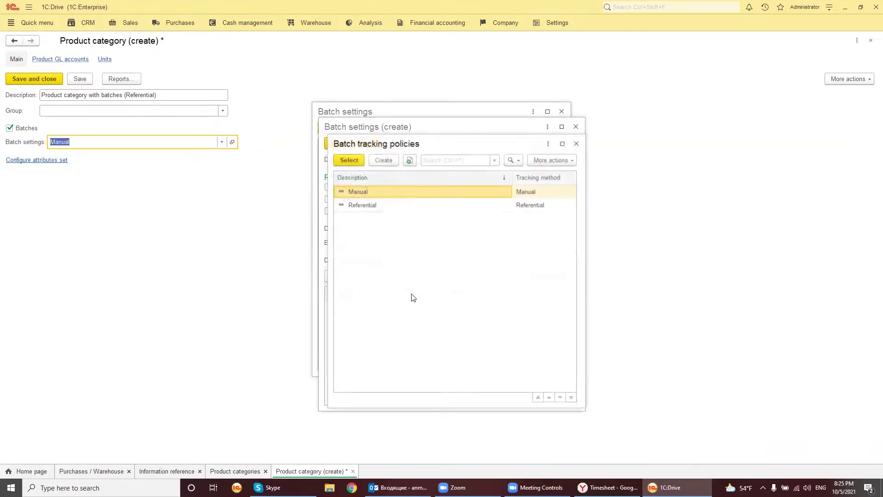
double_click(375, 205)
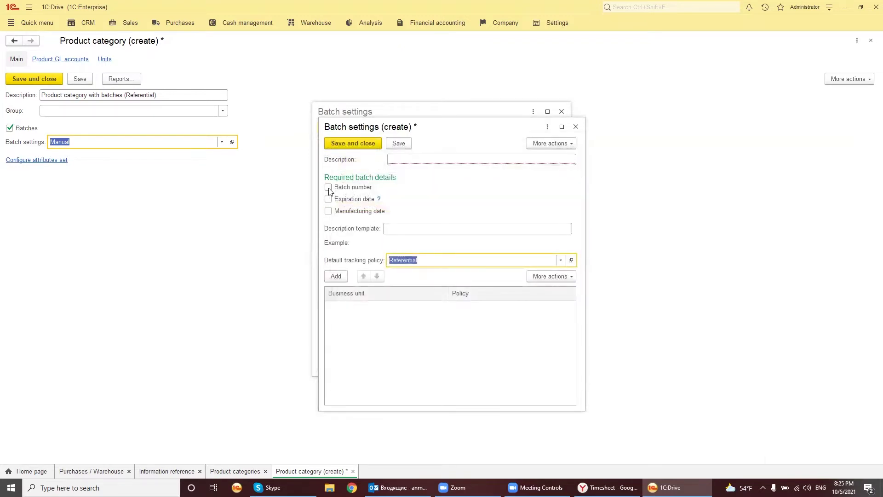
click(328, 187)
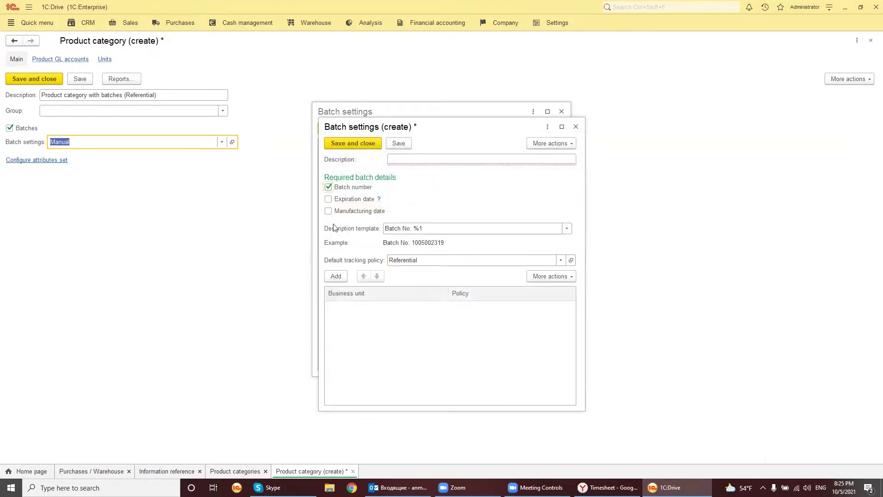
- Name the new batch settings "Referential", reusing the name of the default tracking policy
click(412, 158)
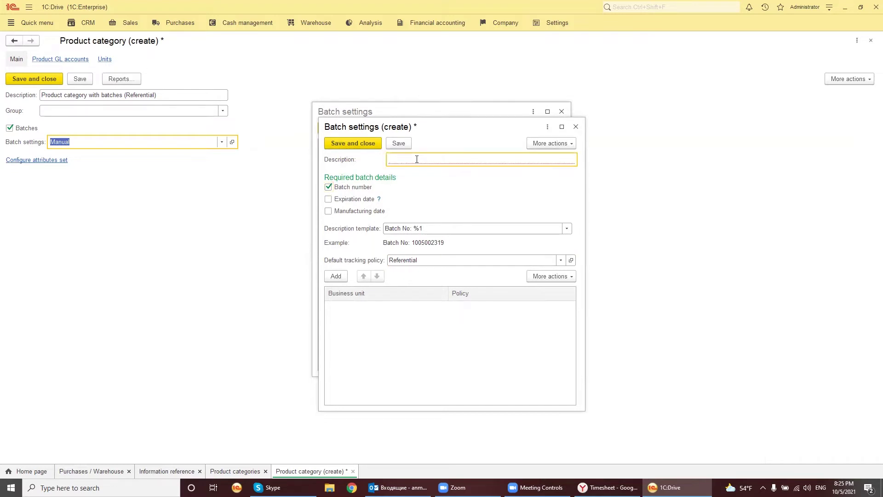
click(428, 260)
key(ctrl+c)
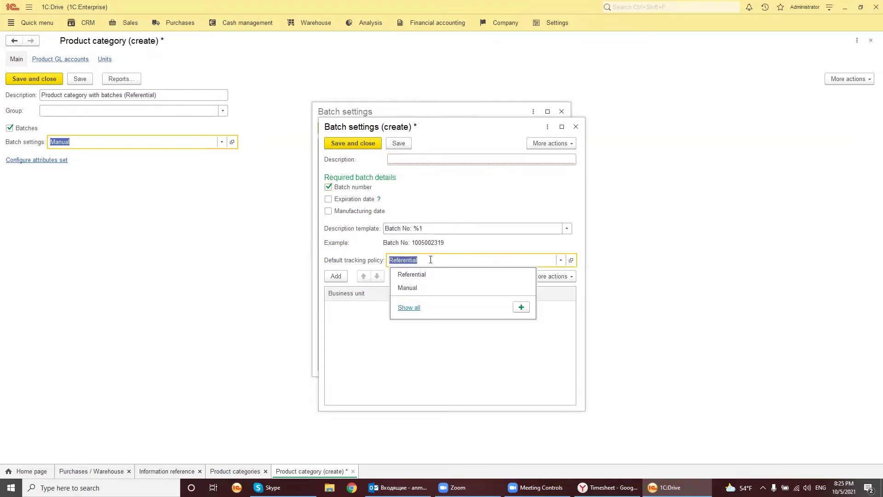
key(Escape)
click(407, 159)
key(ctrl+v)
- Add Main warehouse and Main department with the Referential policy to the batch settings and save them
click(336, 276)
click(364, 320)
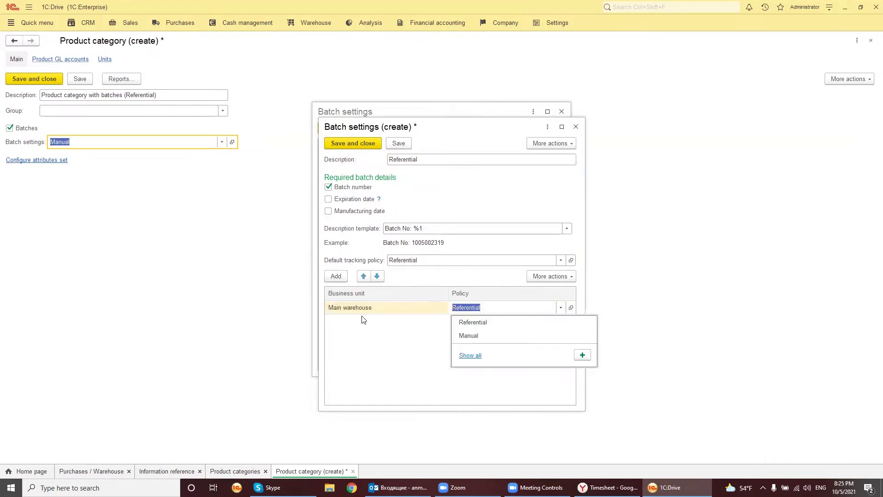
click(474, 322)
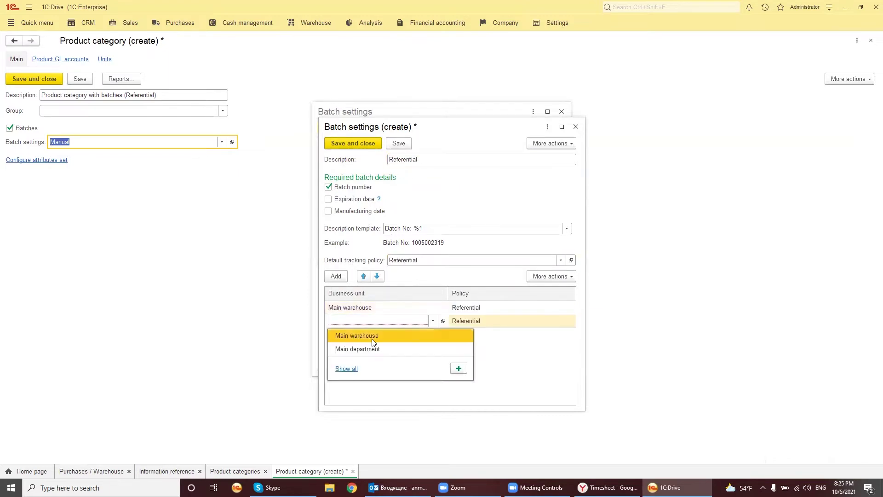
click(352, 350)
key(Escape)
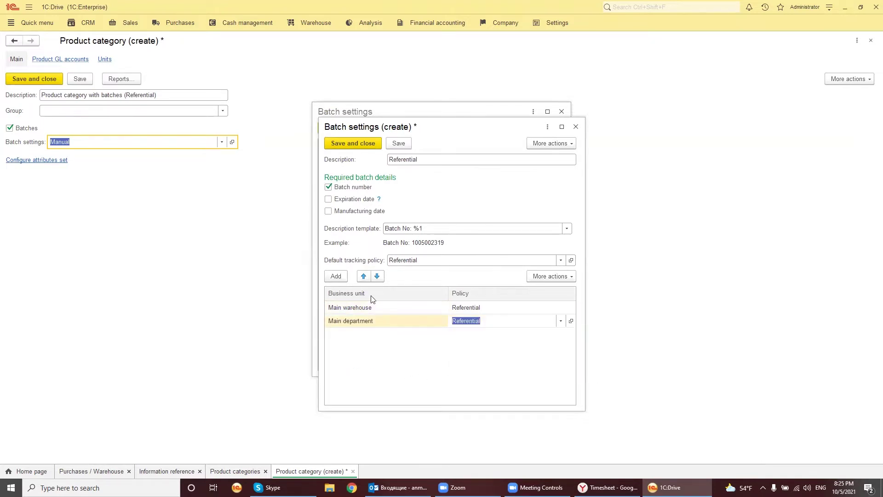
click(348, 143)
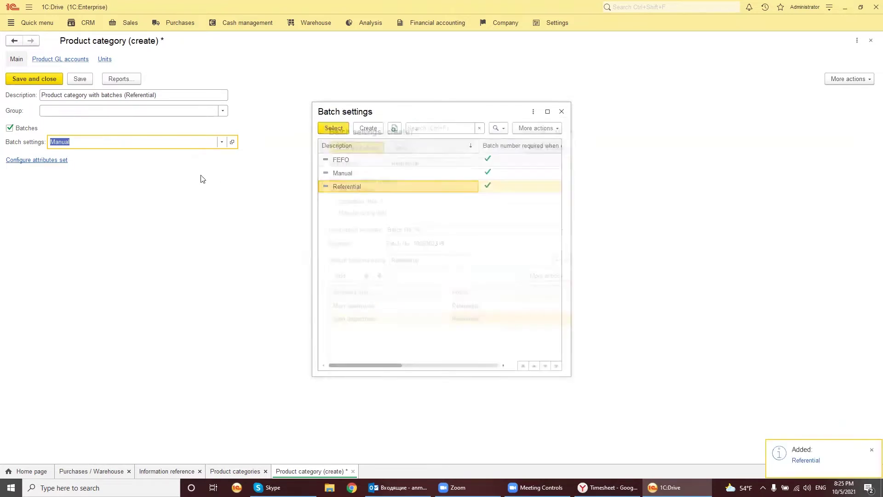
- Assign the Referential batch settings to the product category and save the category
double_click(333, 186)
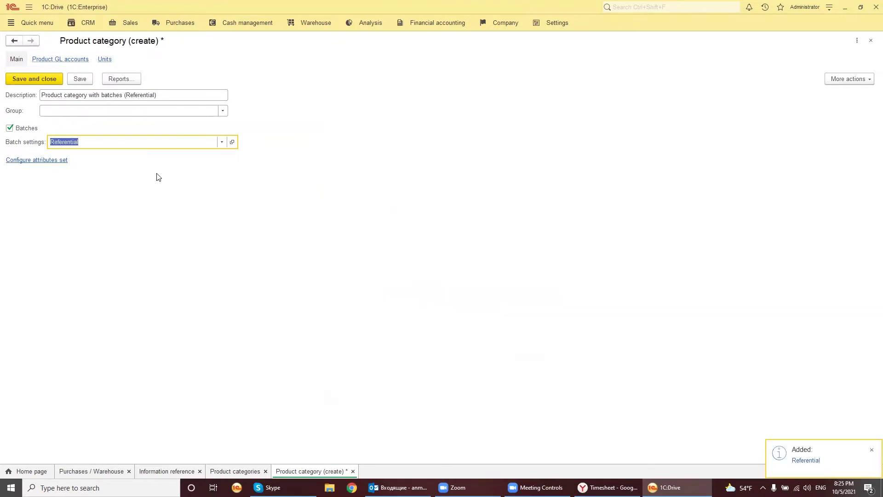
click(36, 77)
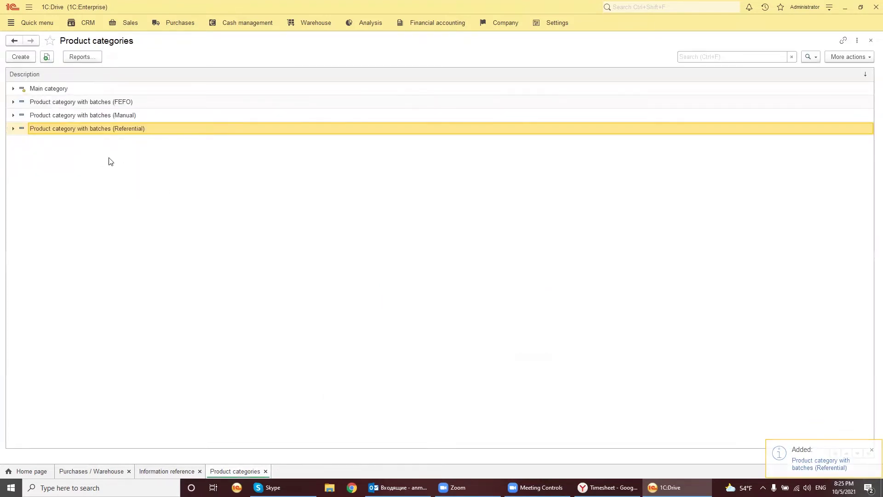
- Close the product categories and the remaining settings pages, and open the warehouse's Products catalog
click(871, 40)
click(871, 41)
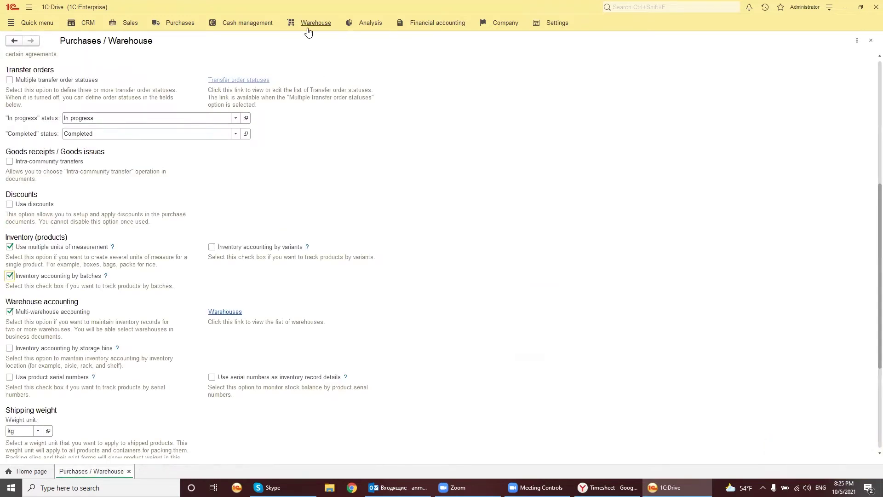
click(871, 41)
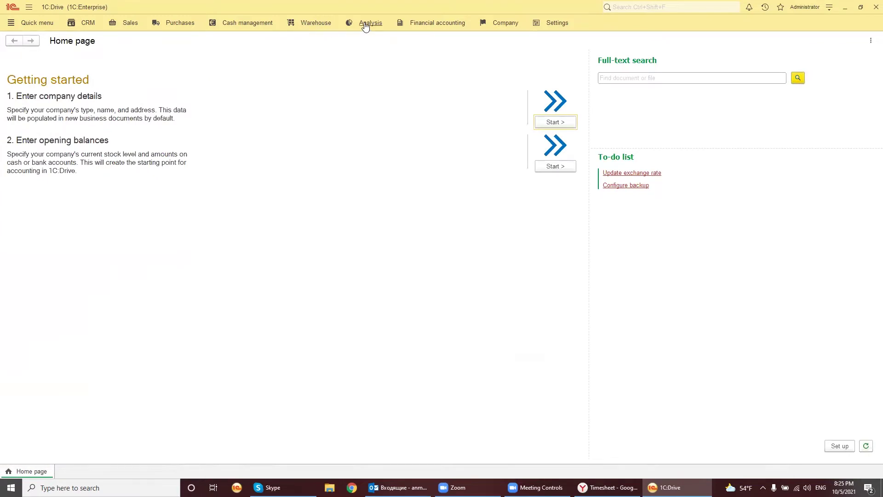
click(313, 25)
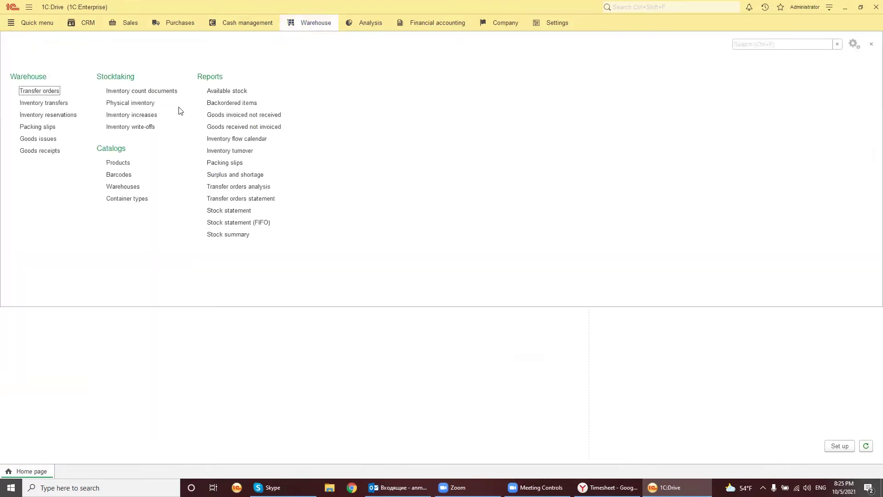
click(111, 165)
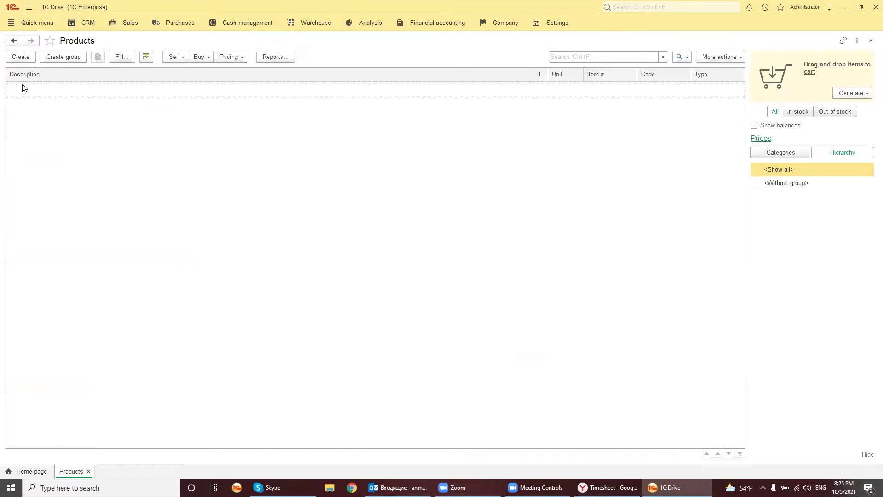
- Create an inventory product described as "Component 1" and assign it to "Product category with batches (FEFO)"
click(25, 60)
click(102, 138)
text(Co)
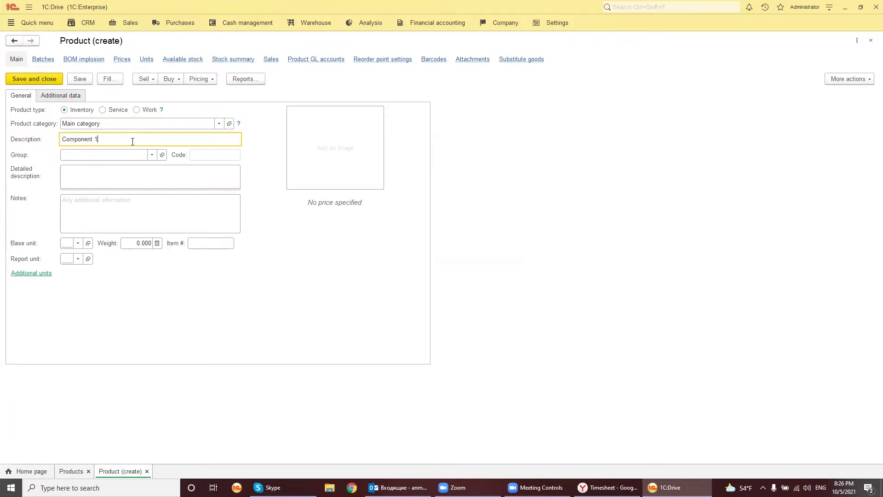
text(mponent 1)
click(218, 126)
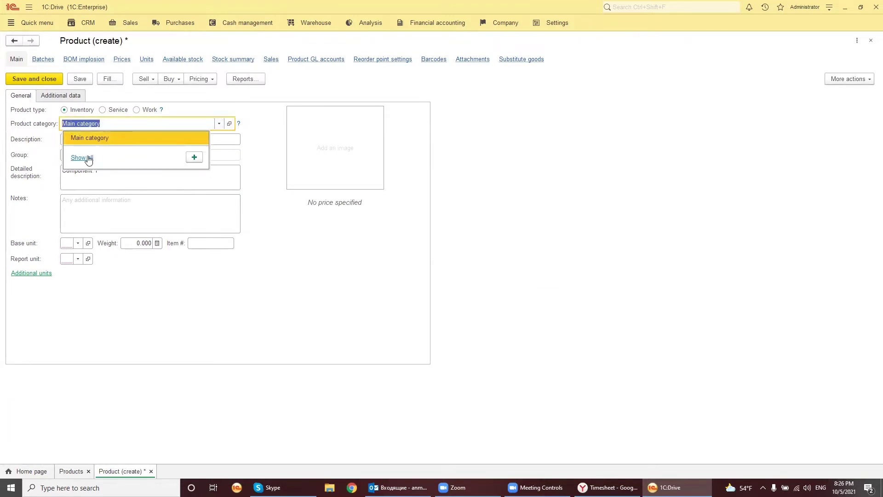
click(87, 156)
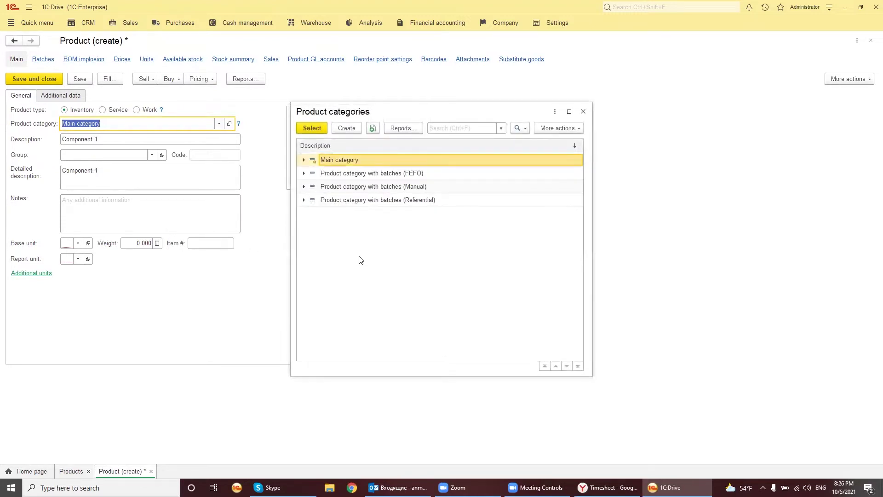
double_click(368, 178)
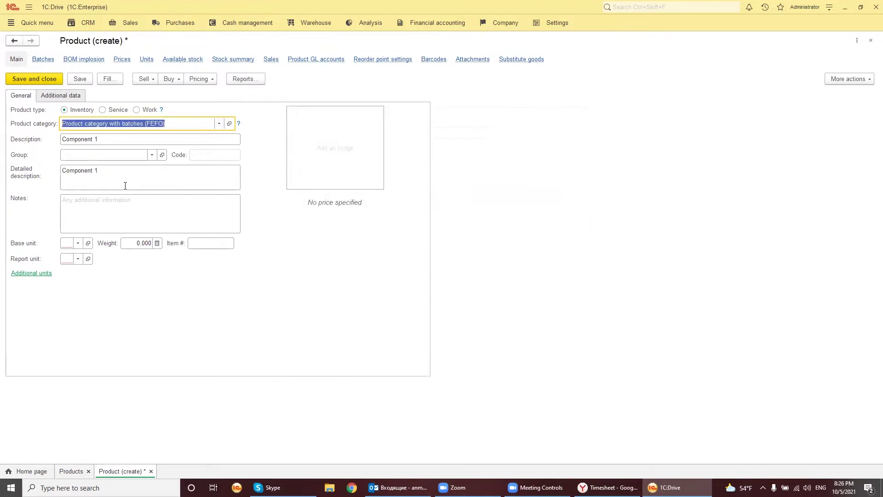
- Set the base unit of Component 1 to pcs and save the product
click(69, 242)
text(o)
text(pcs)
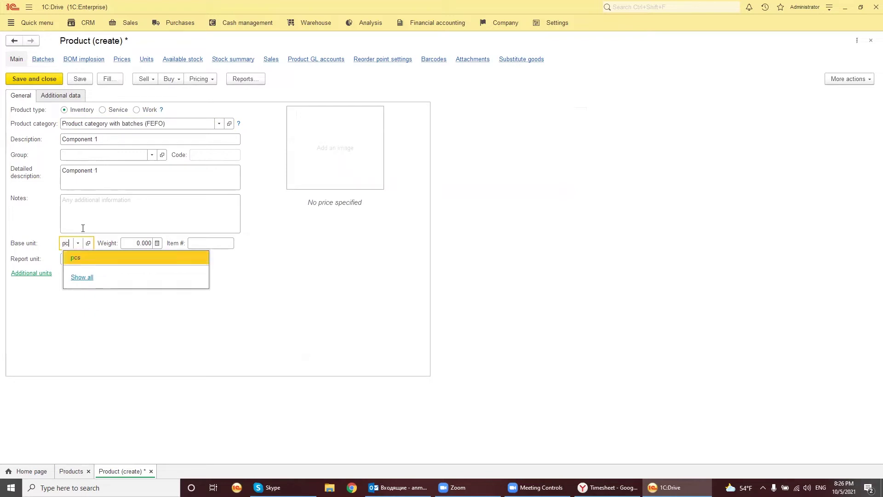
click(83, 256)
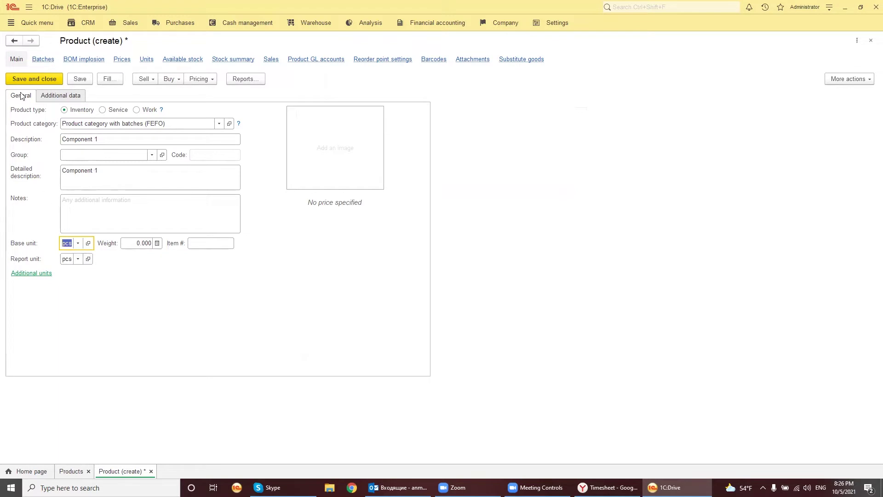
click(31, 80)
- Copy the Component 1 product and assign the copy to "Product category with batches (Manual)"
right_click(44, 90)
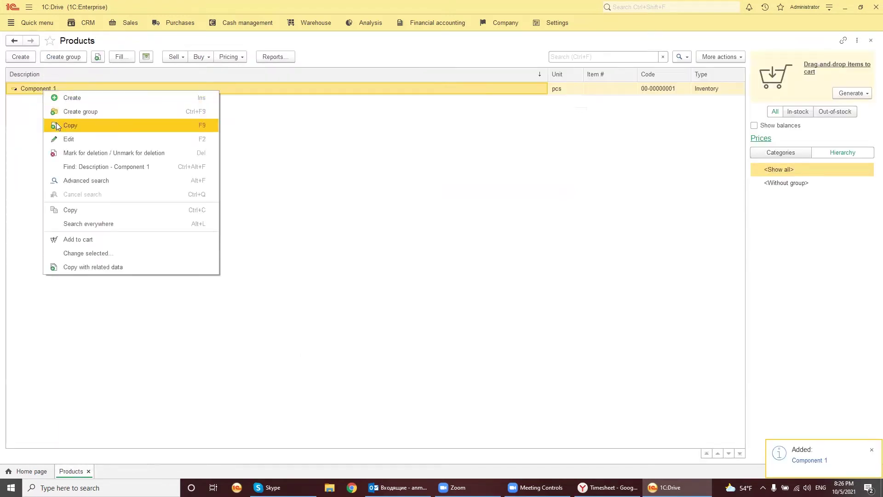
click(75, 125)
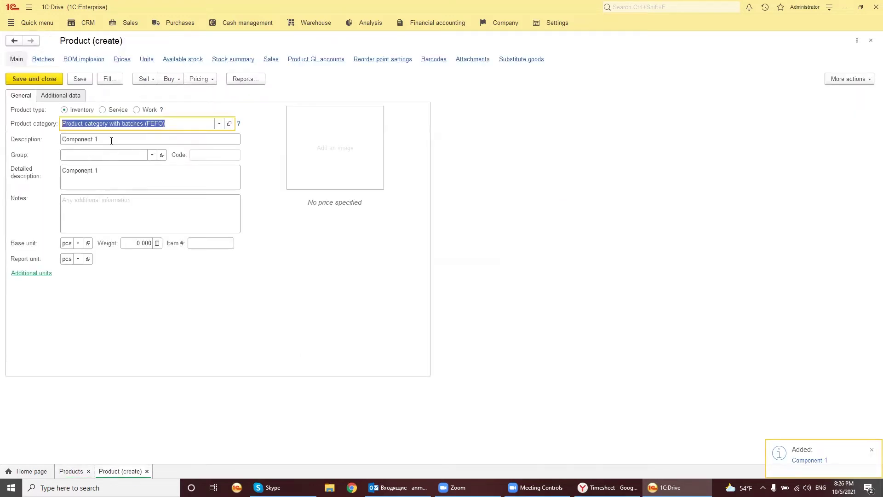
click(219, 124)
click(87, 172)
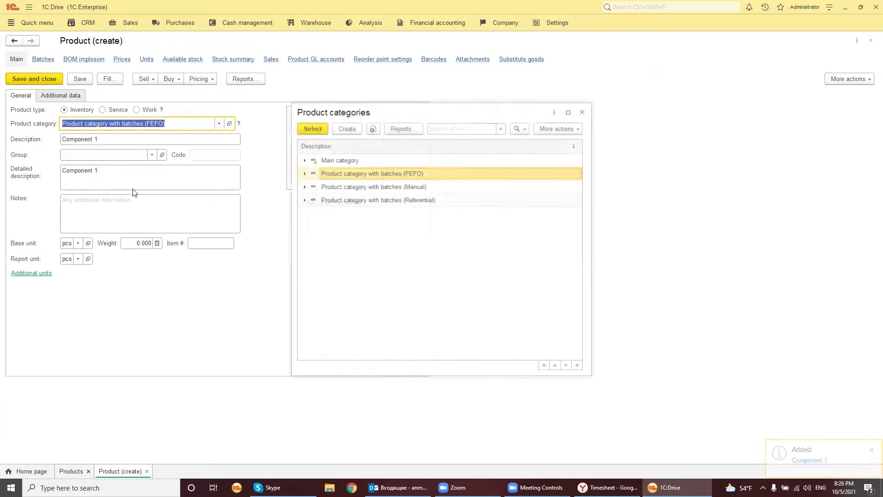
double_click(377, 186)
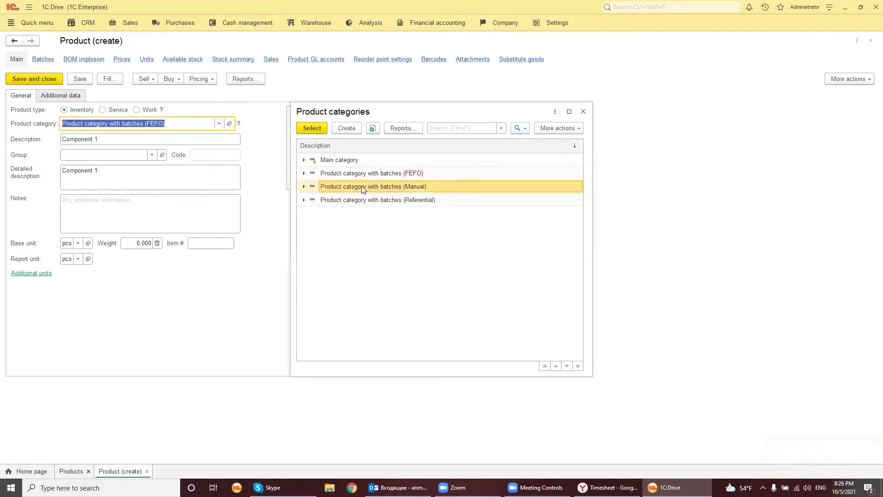
- Change the copied product's description and detailed description to "Component 2" and save it
click(124, 138)
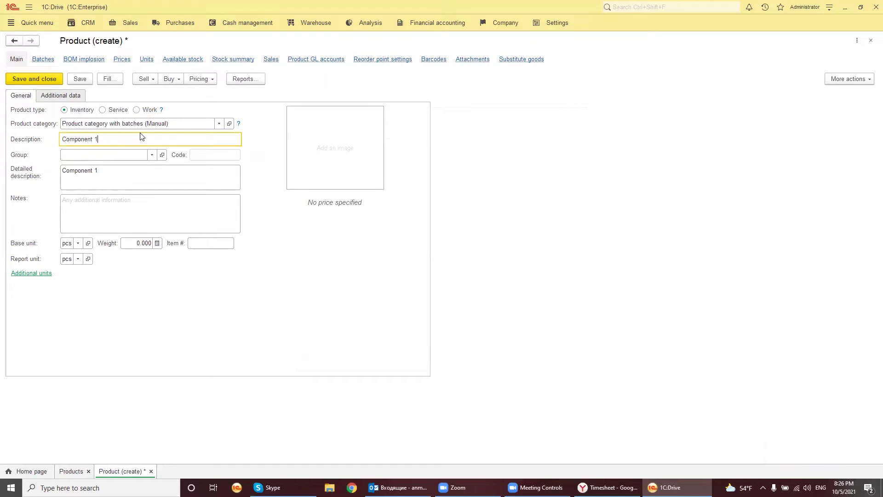
click(130, 177)
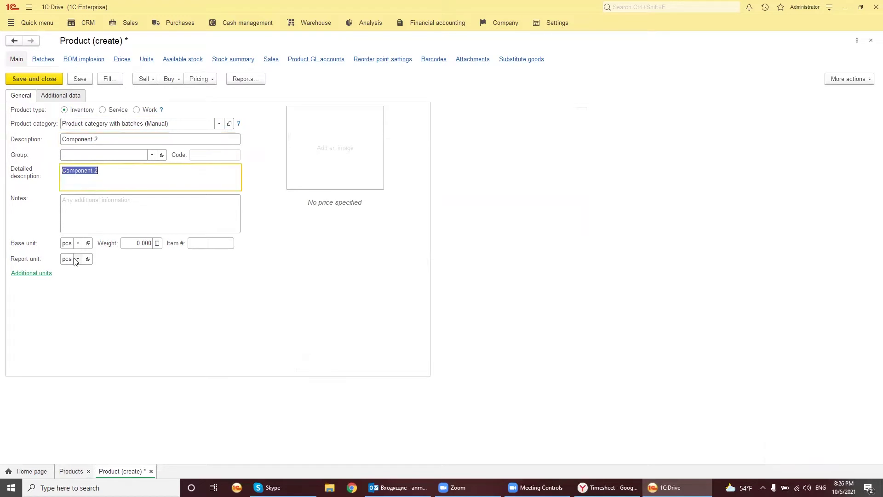
click(36, 80)
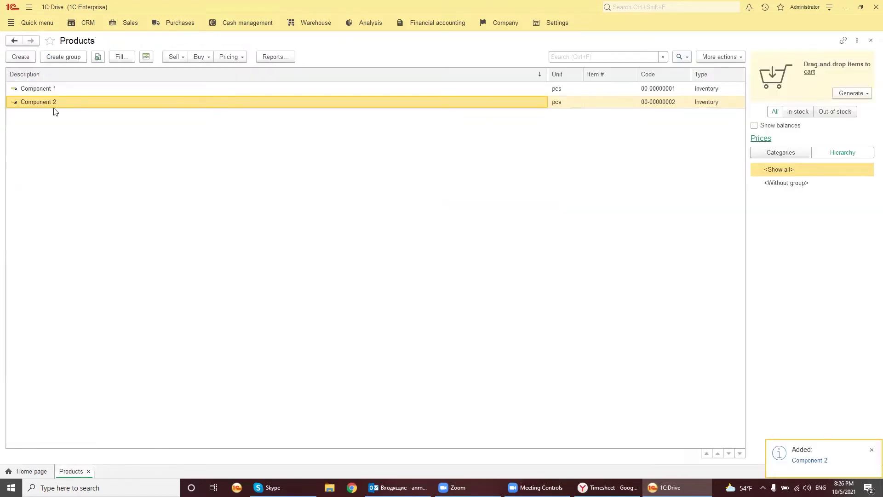
- Create an inventory product described as "Product" and assign it to "Product category with batches (Referential)"
click(20, 56)
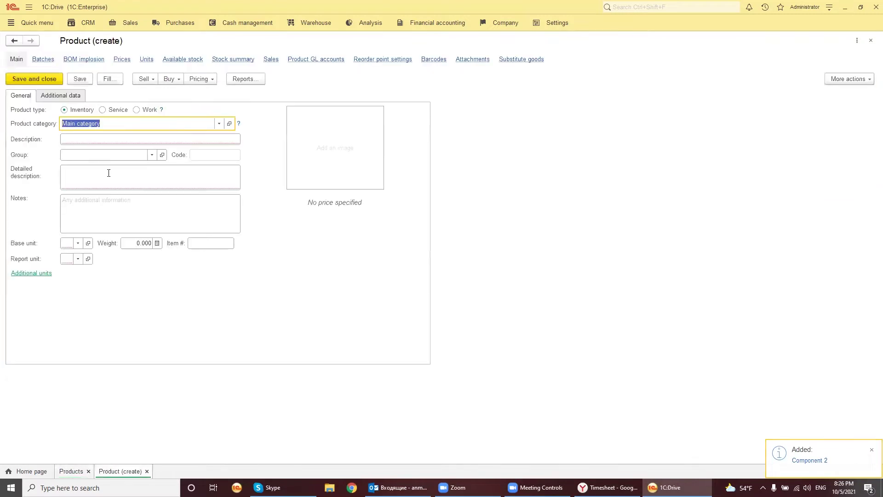
text(Pro)
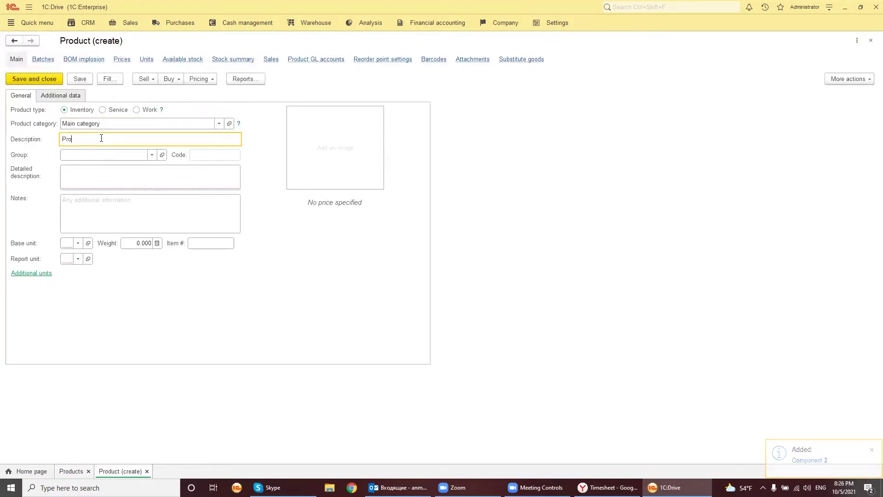
text(duct)
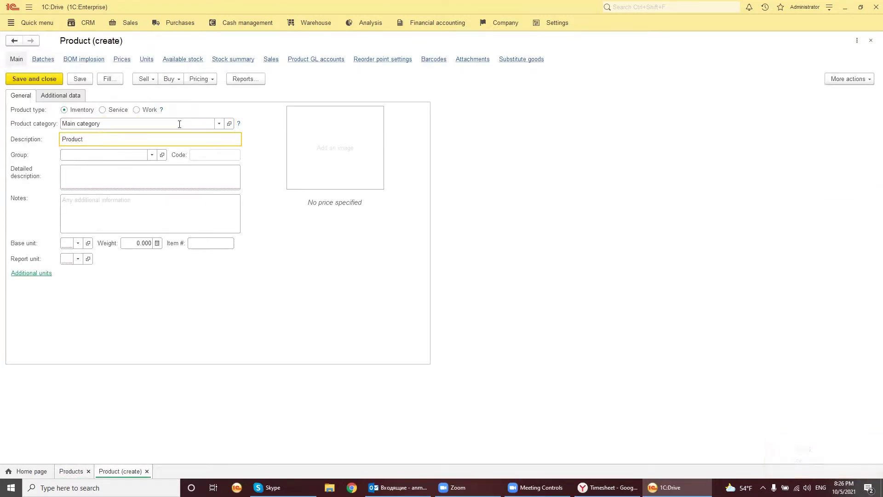
click(219, 123)
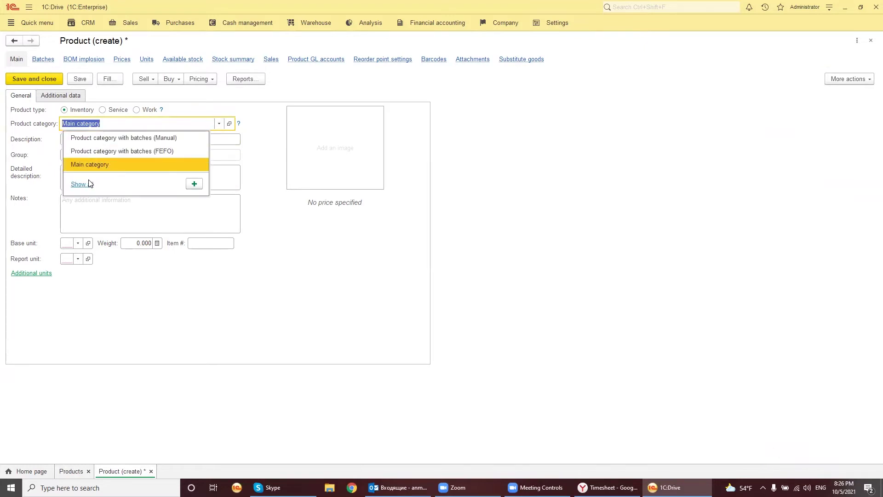
click(115, 196)
double_click(385, 205)
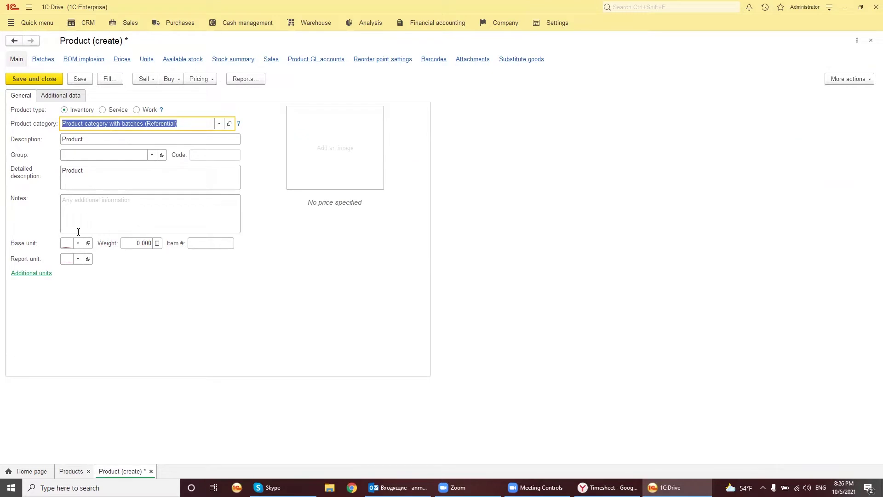
- Set the new product's base unit to pcs and save the product
click(68, 243)
click(78, 243)
text(pcs)
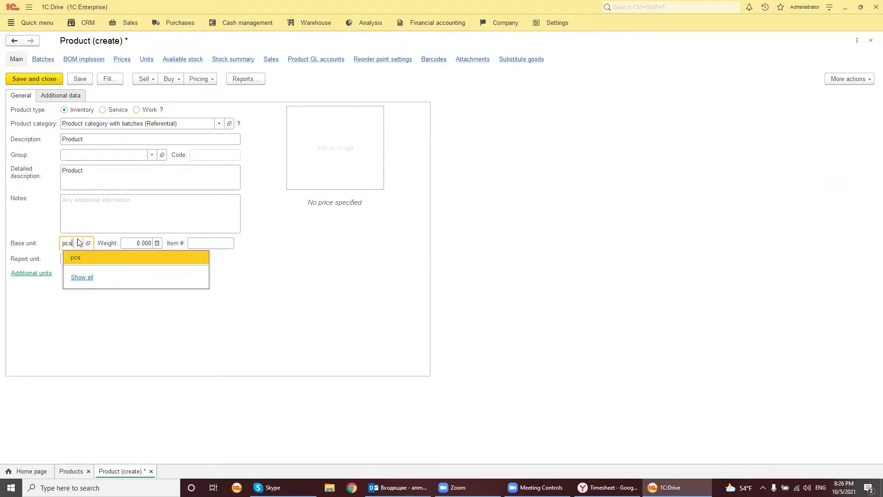
click(99, 259)
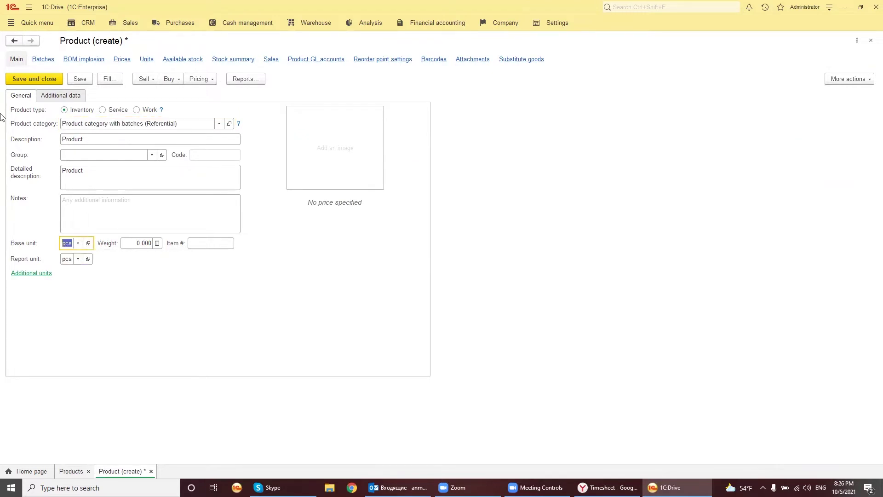
click(35, 79)
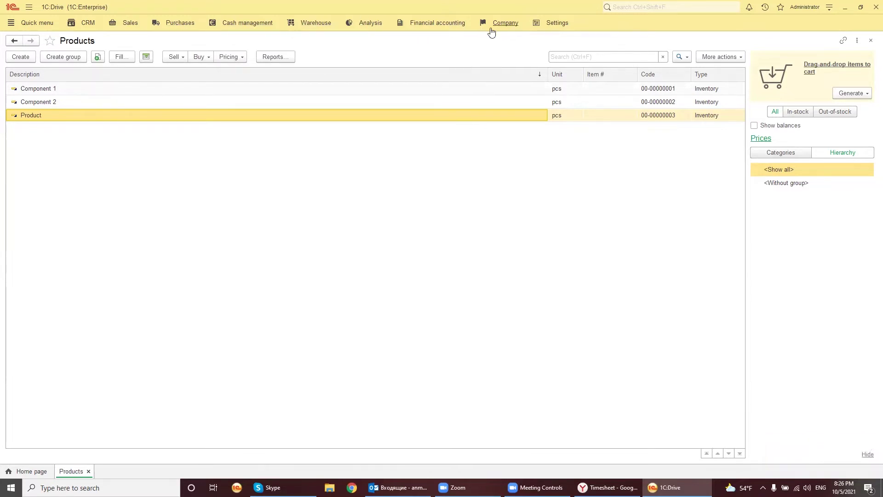
- Enable the Production subsystem with several Production order statuses, workload planning and production planning, and set the planning horizon to 50 days
click(557, 24)
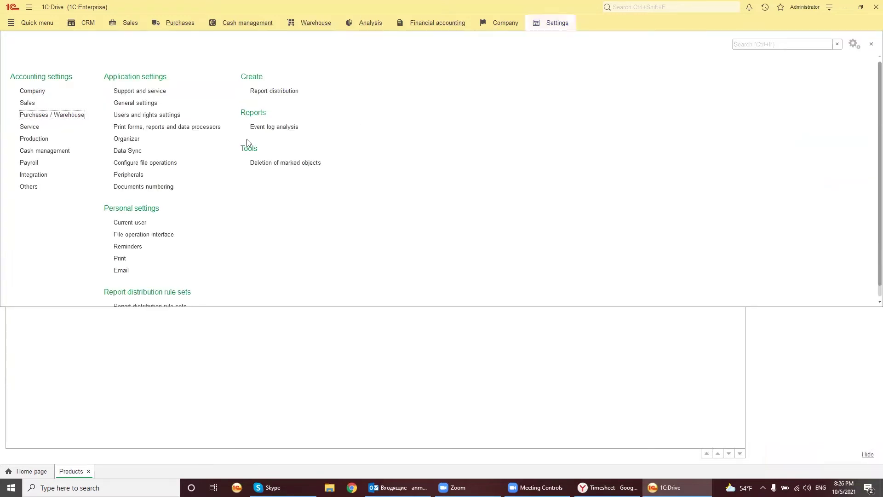
click(37, 139)
click(9, 54)
click(9, 81)
click(9, 162)
click(9, 207)
click(280, 207)
text(50)
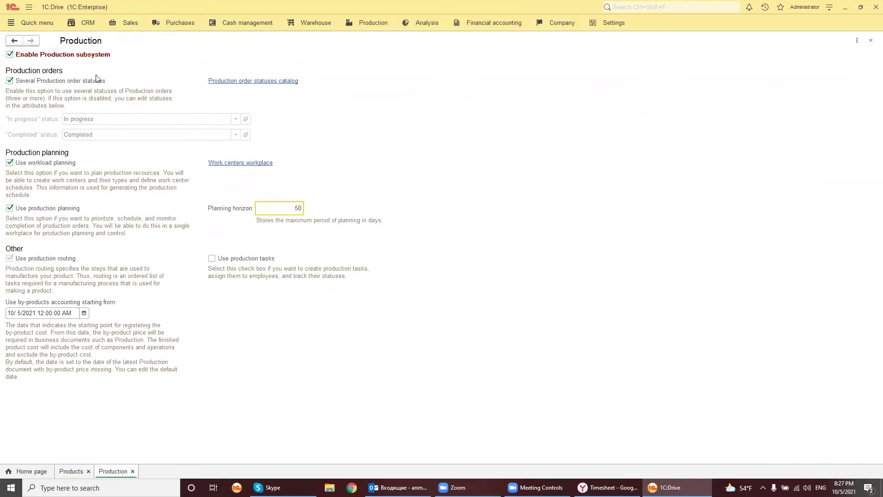
click(870, 41)
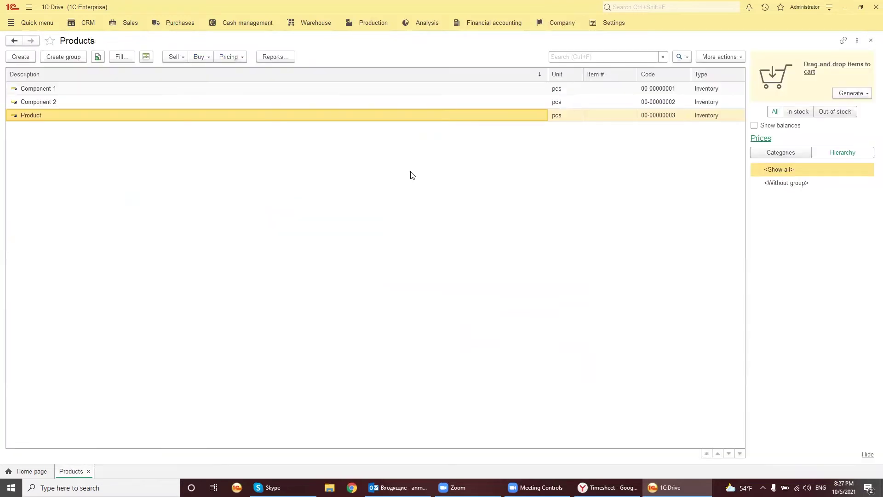
click(870, 41)
- Create a bill of materials described as "Product" for the finished product Product, with the process type Production
click(366, 25)
click(164, 103)
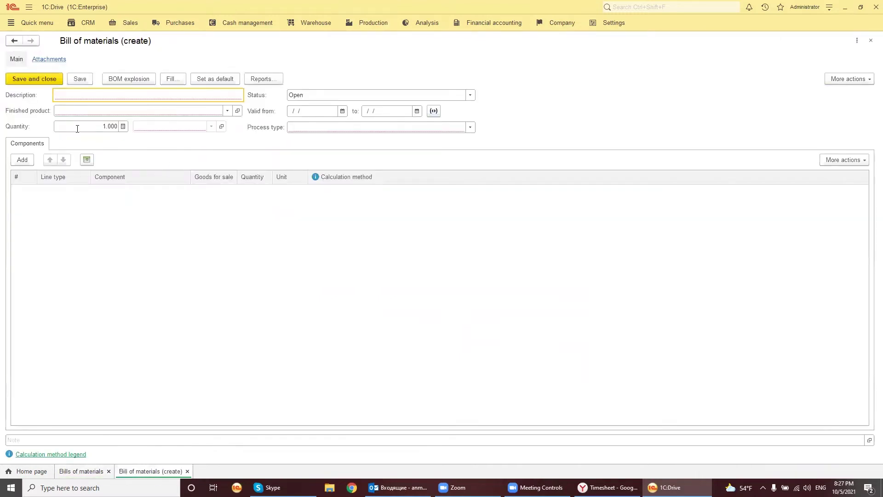
click(227, 110)
click(73, 171)
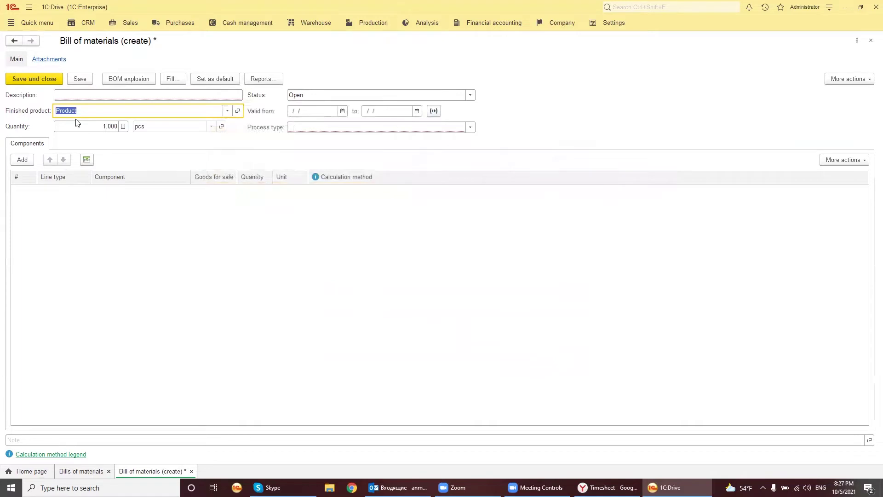
click(337, 126)
click(326, 165)
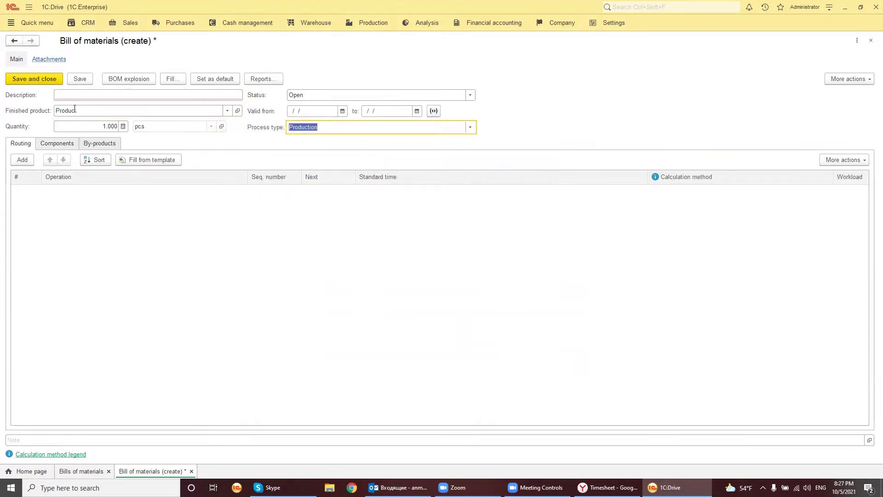
click(91, 111)
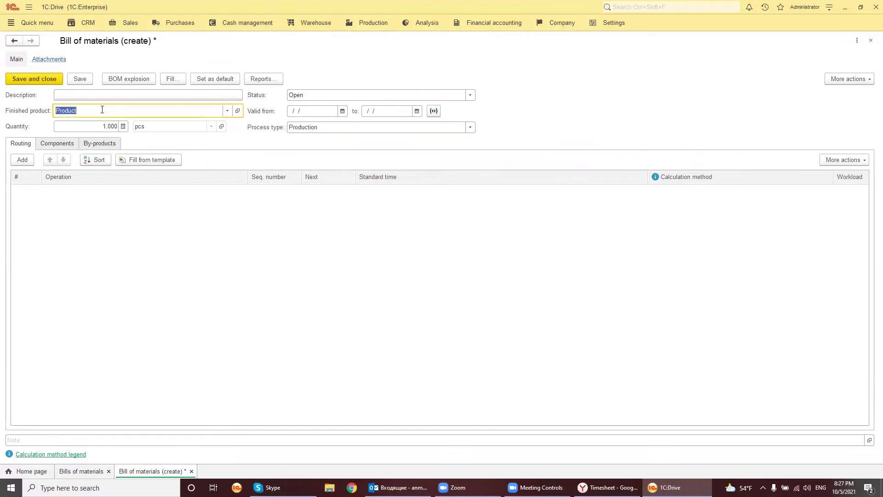
click(85, 94)
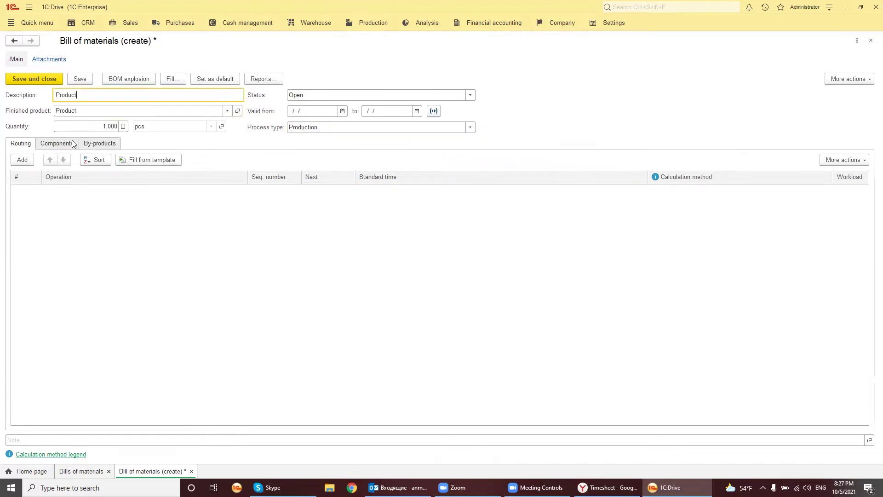
- Add Component 1 and Component 2 to the bill of materials as Material lines
click(55, 145)
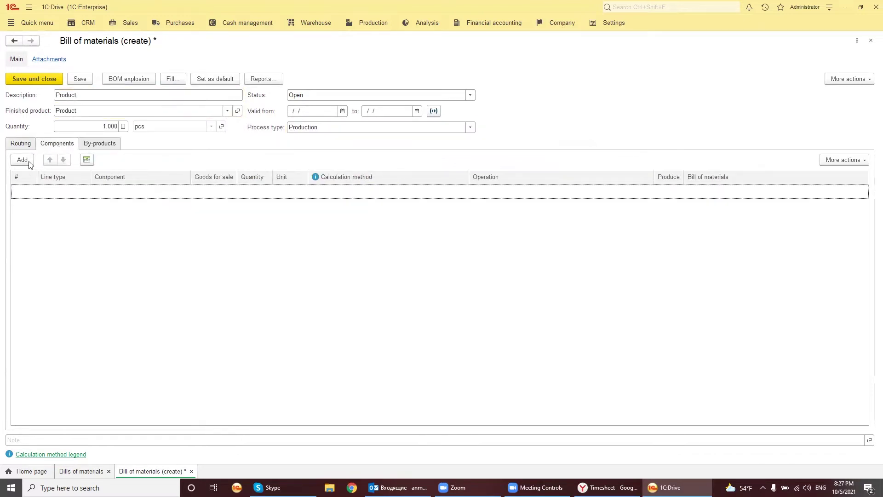
click(23, 160)
click(66, 208)
click(113, 255)
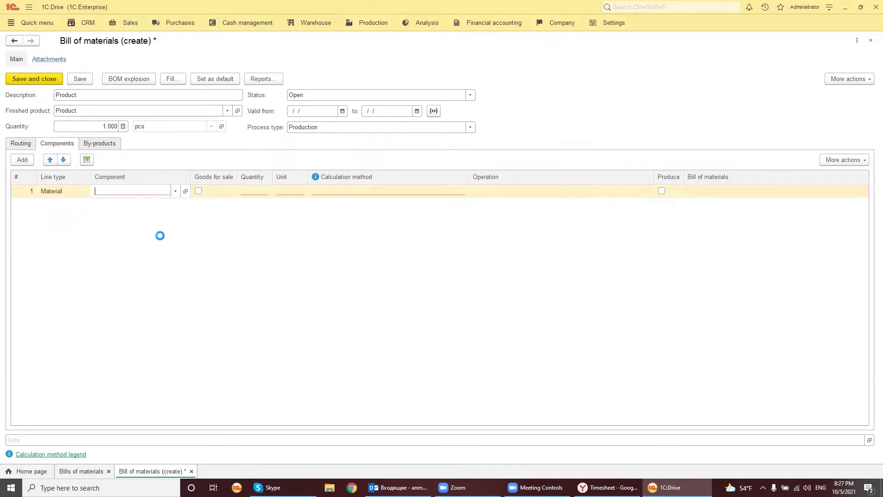
double_click(256, 161)
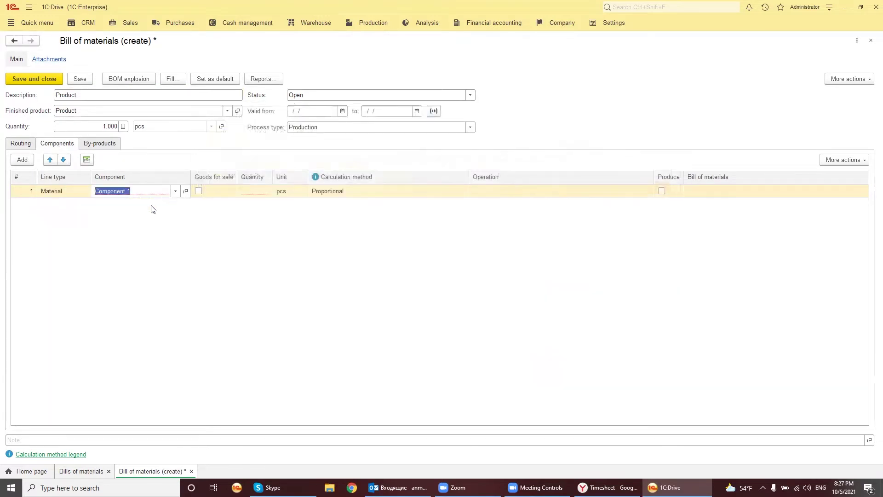
click(22, 160)
click(81, 217)
click(113, 239)
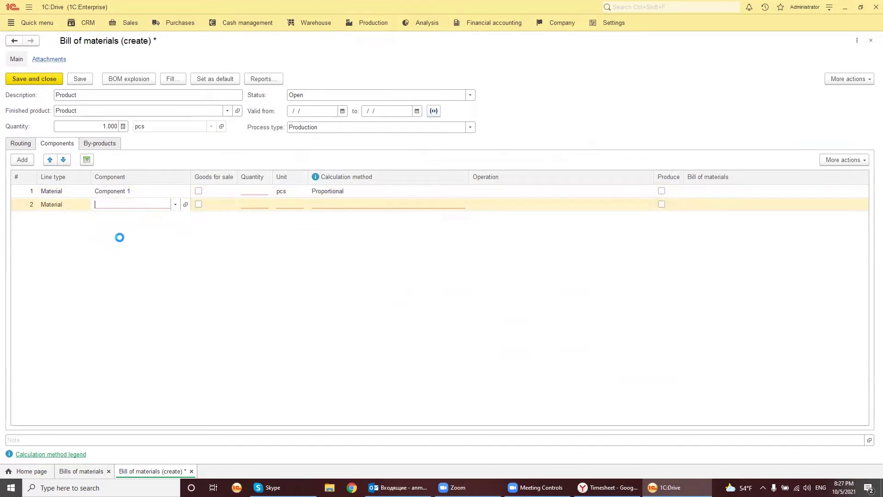
double_click(256, 172)
- Set the quantity of both Component 1 and Component 2 to 1 in the bill of materials
click(255, 193)
click(251, 193)
text(1)
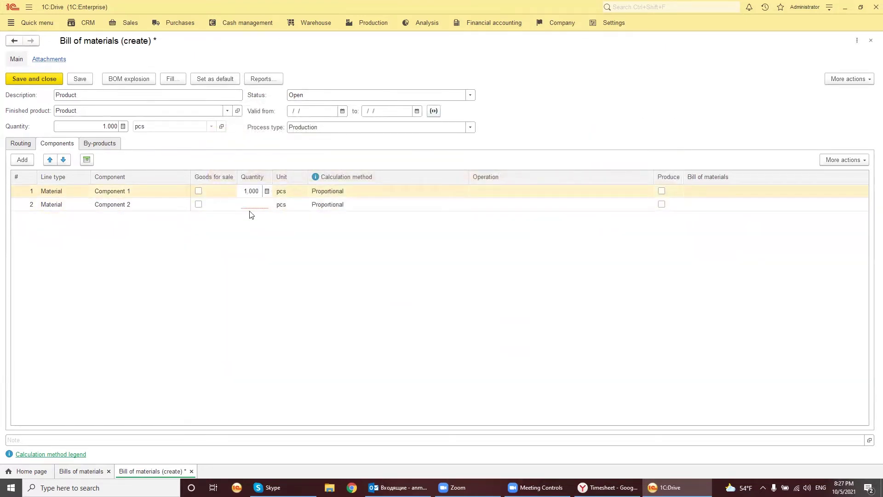
click(255, 204)
click(256, 204)
text(1)
key(Return)
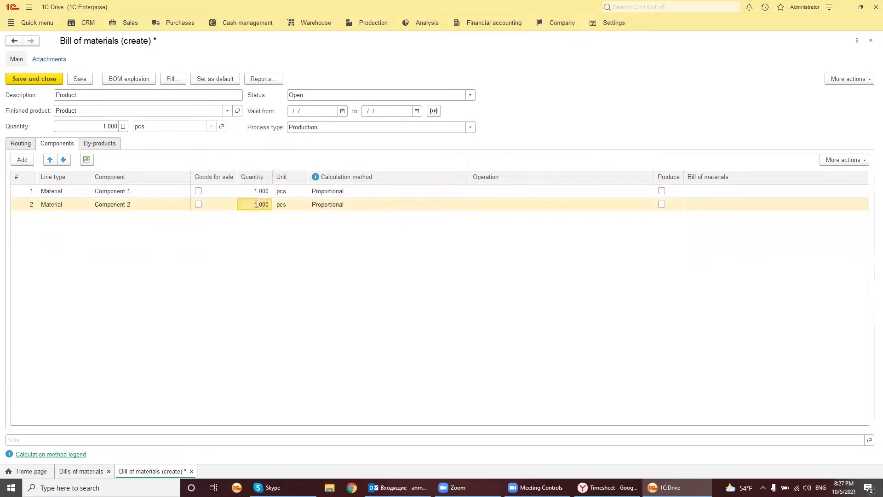
- Add a routing line to the bill of materials and create a new operation described as "Operation" for it
click(24, 145)
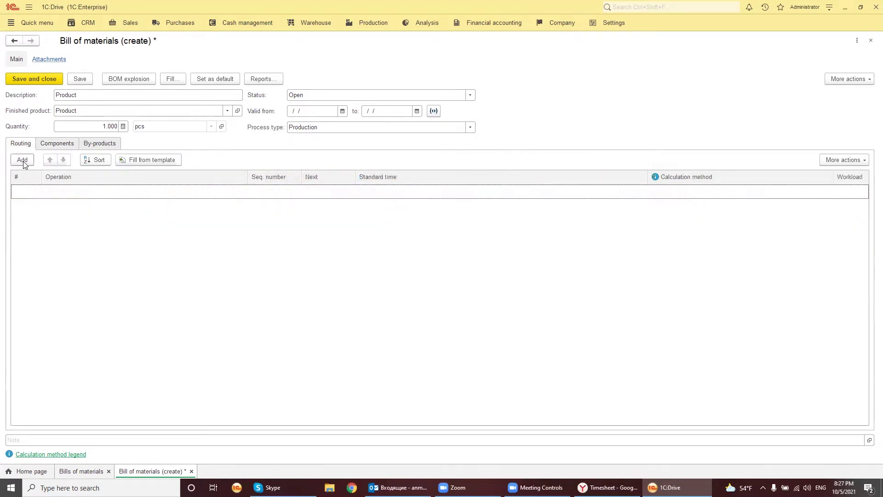
click(22, 159)
click(176, 254)
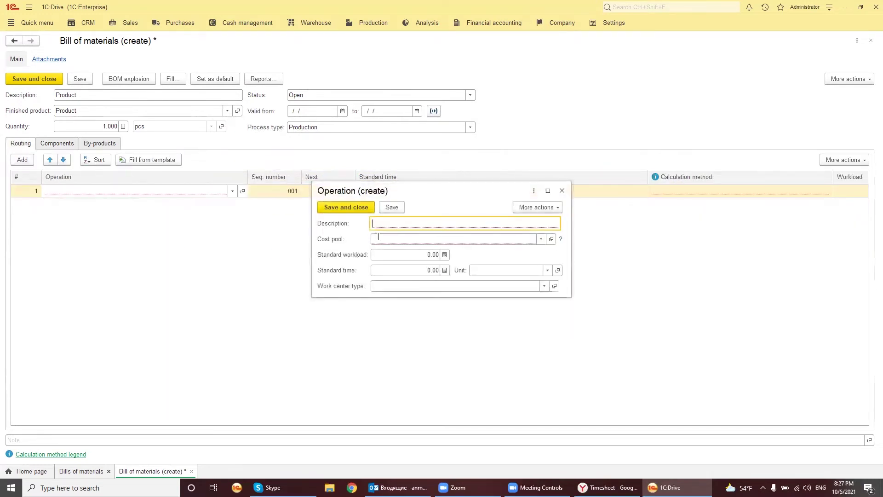
text(Operation)
- Create a cost pool named "Cost pool" for the operation, with a new cost driver named "Cost driver"
click(424, 238)
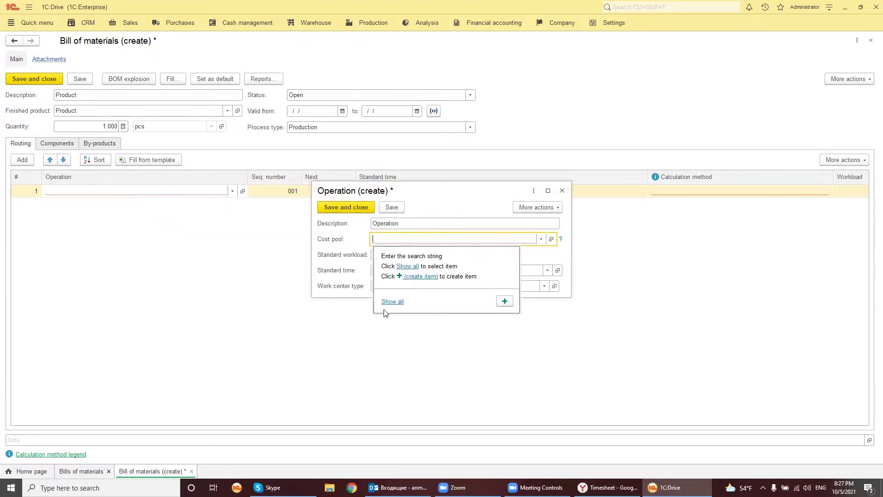
click(504, 303)
text(Cost pool)
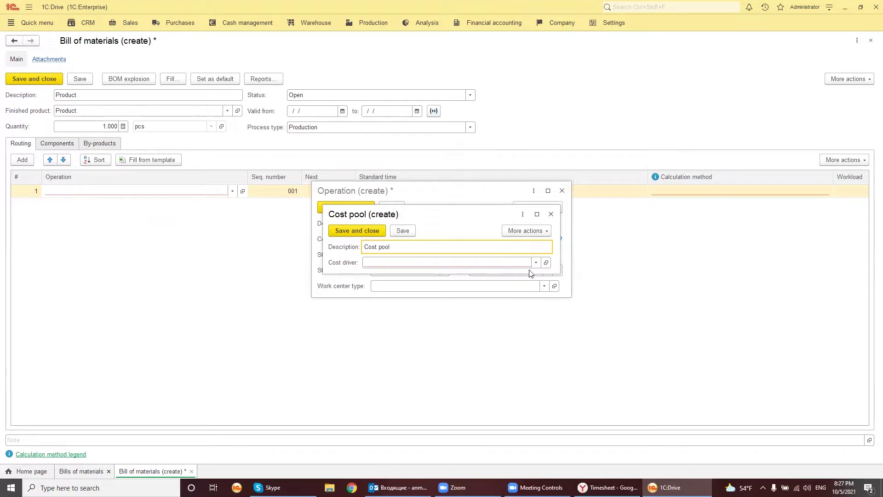
click(536, 262)
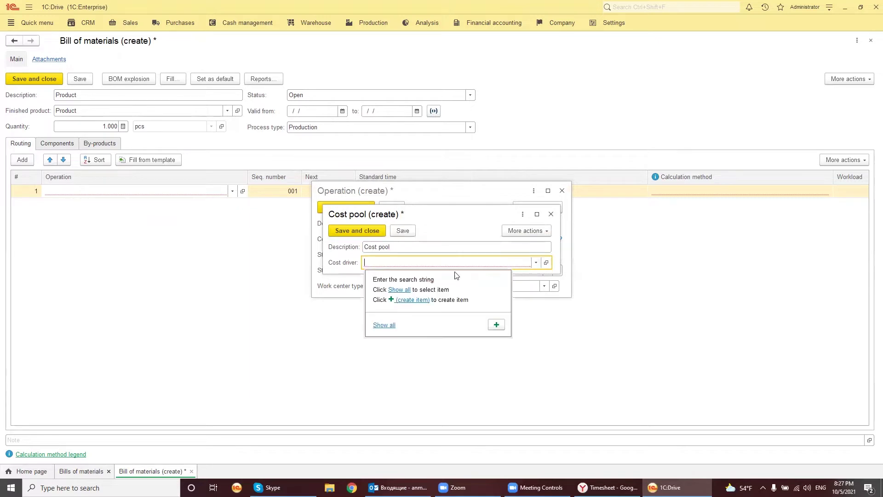
click(496, 325)
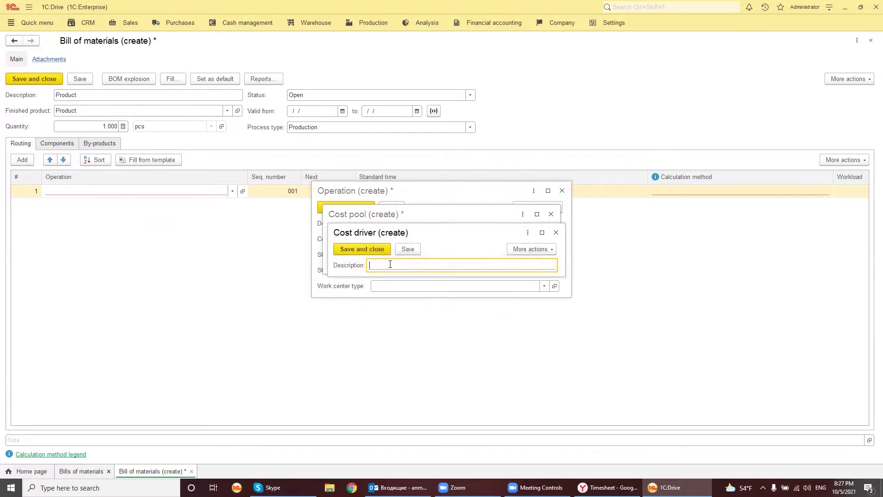
text(Cost driver)
click(368, 249)
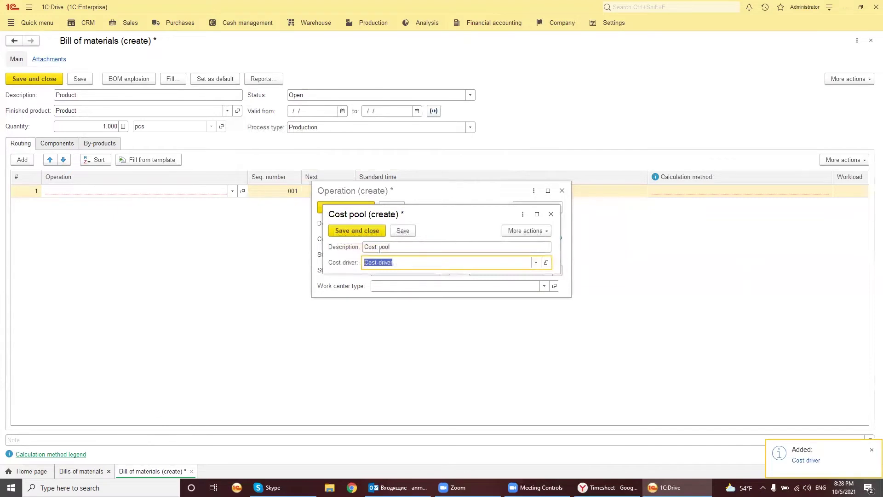
click(368, 231)
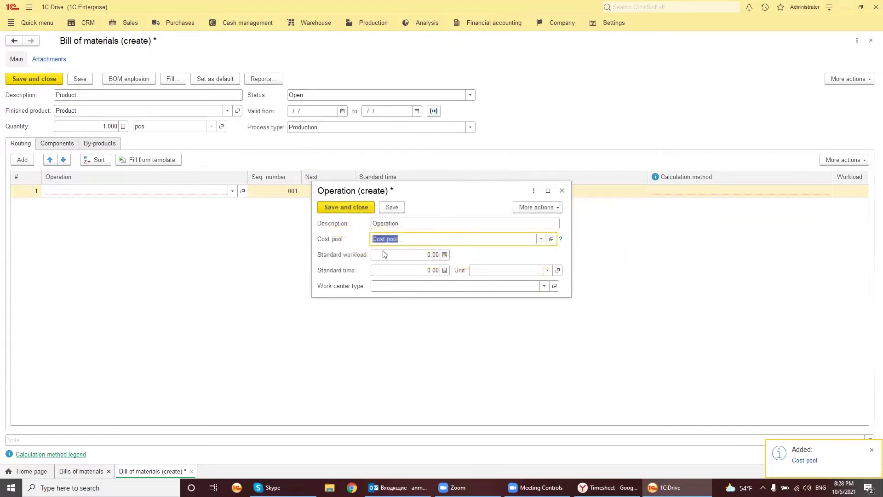
- Set the operation's standard workload to 10 and standard time to 10 minutes, and save it into the routing
click(421, 257)
text(10)
click(415, 274)
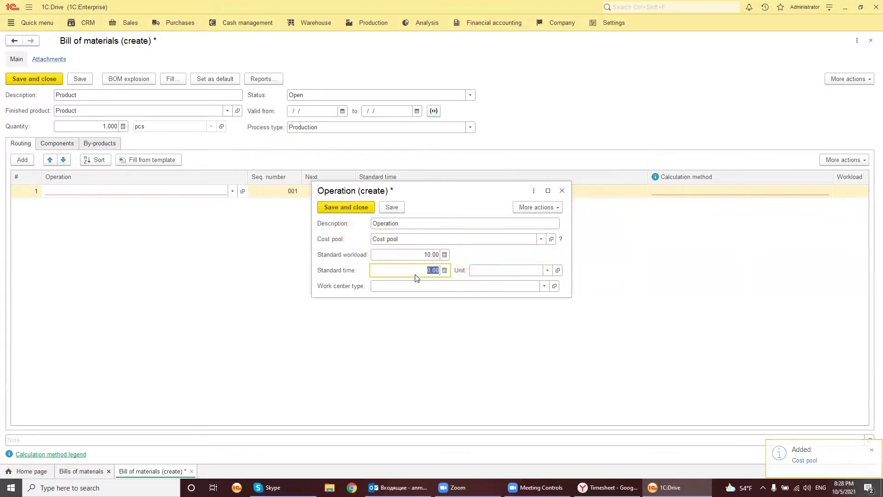
click(491, 271)
click(499, 298)
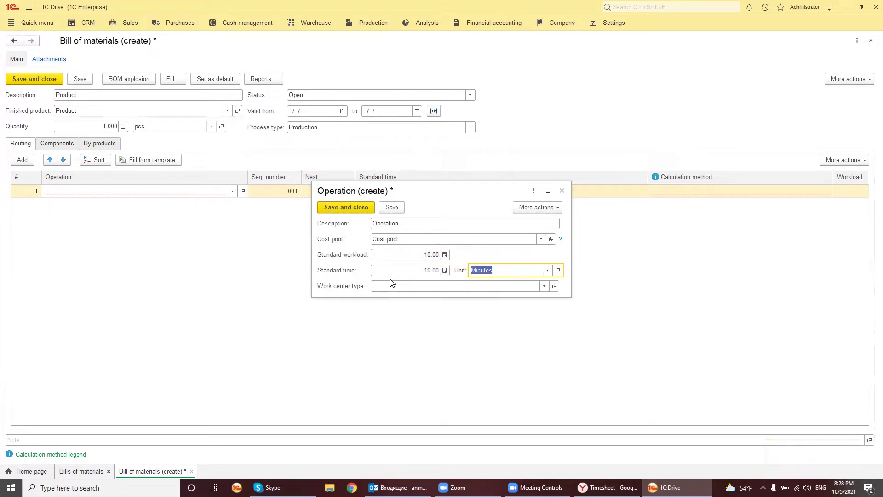
click(350, 208)
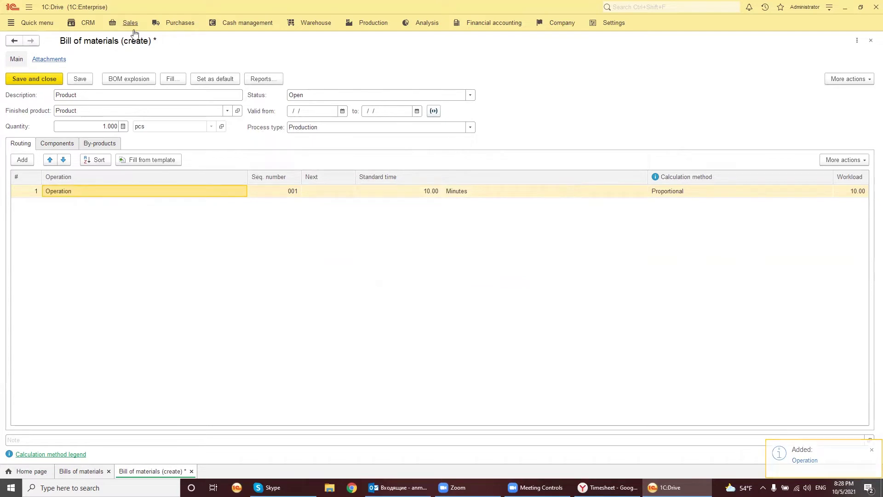
- Create a manufacturing overhead rates document dated 10/1/2021 and add a rate line for "Cost driver"
click(361, 26)
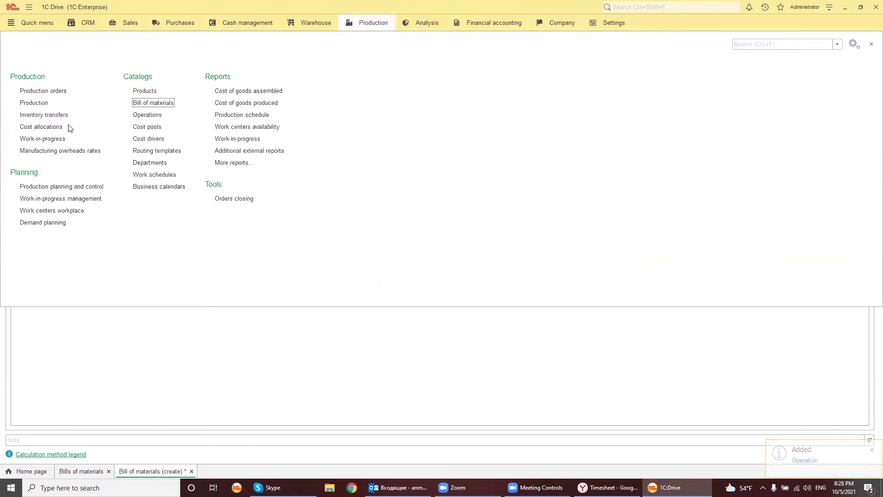
click(63, 150)
click(20, 56)
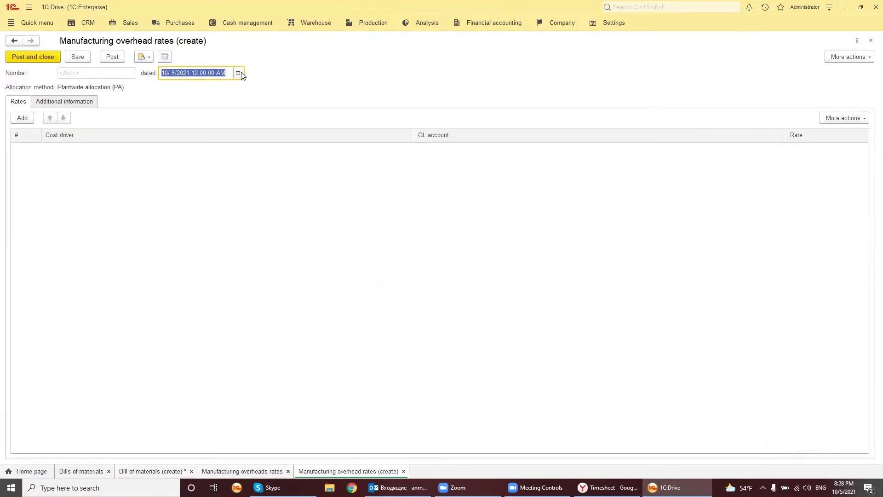
click(238, 72)
click(321, 121)
click(22, 118)
click(78, 163)
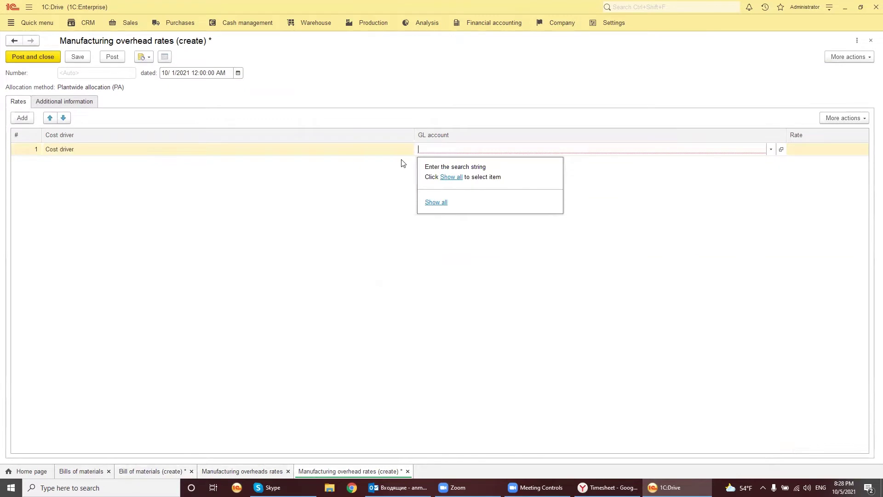
- Start a new GL account for the rate line and copy the text of its account type
click(440, 203)
click(474, 123)
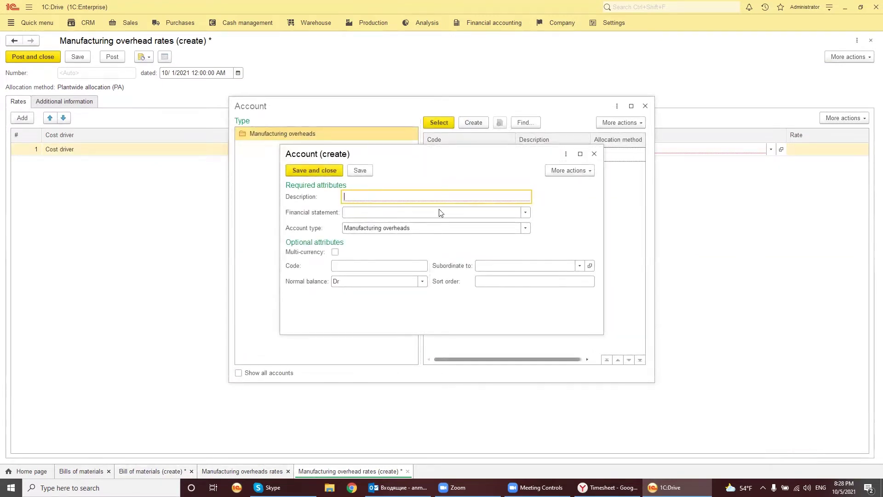
click(455, 231)
key(ctrl+c)
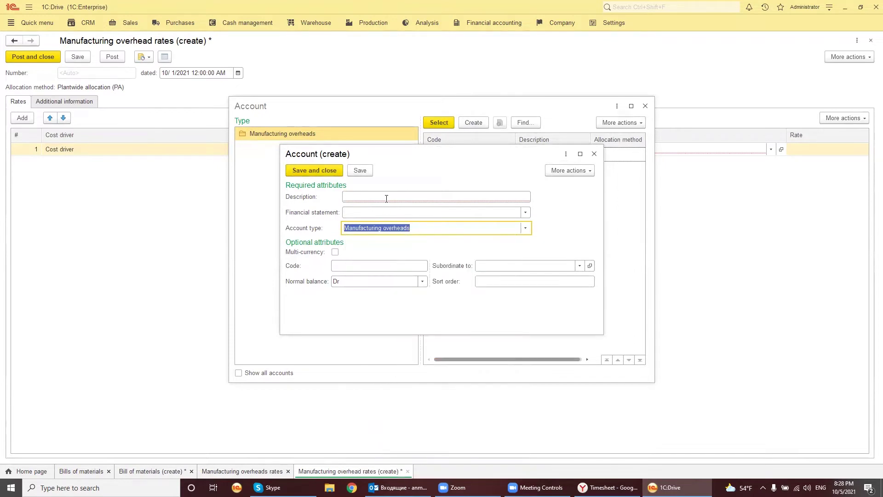
key(End)
key(ctrl+v)
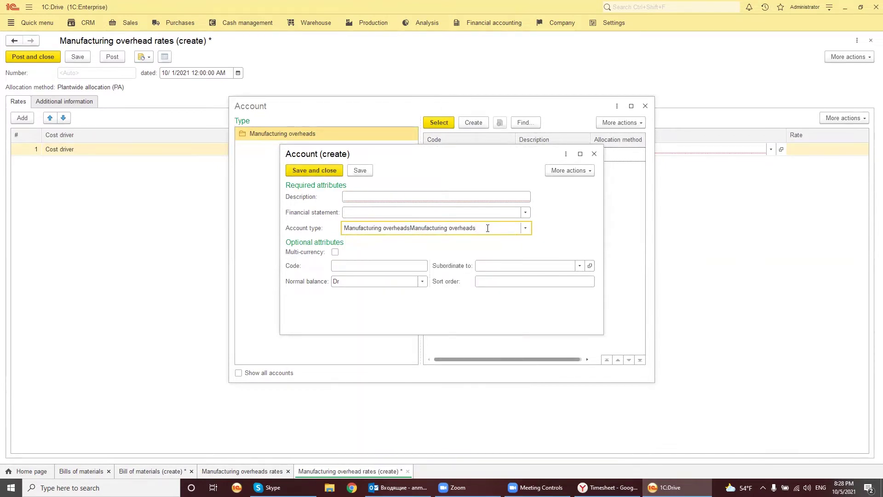
click(526, 231)
key(Escape)
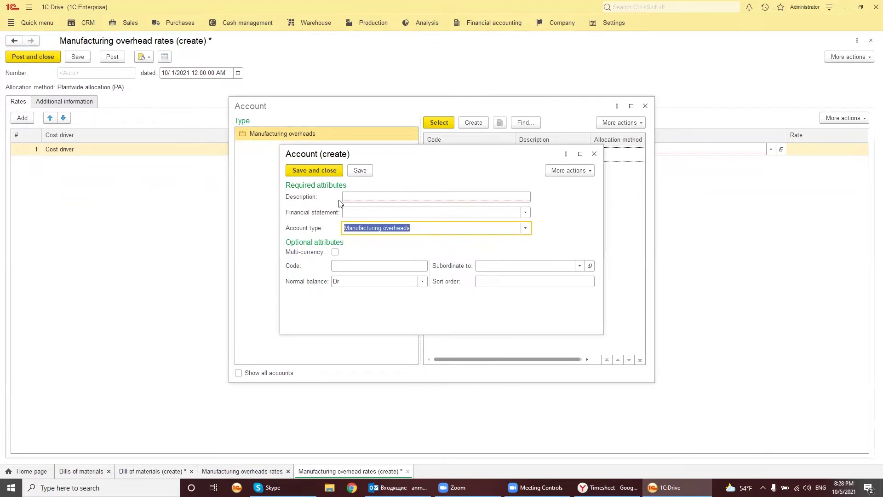
- Describe the new account as "Manufacturing overheads", give it code 6040000, and make it subordinate to 6000000 EXPENSES
click(355, 197)
key(ctrl+v)
click(356, 269)
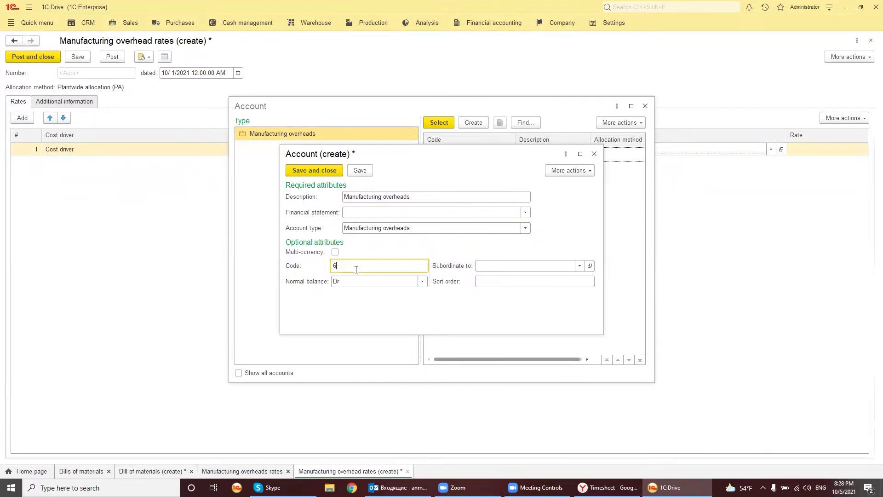
click(493, 267)
text(6000)
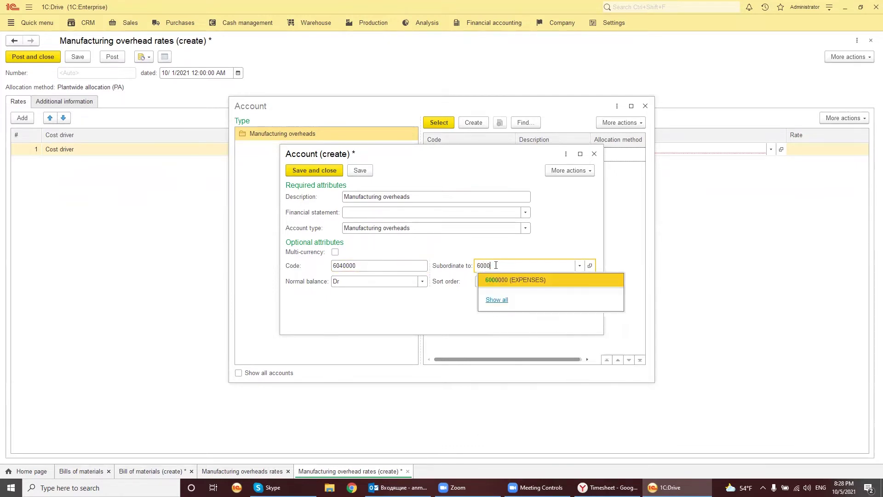
click(508, 279)
- Assign the account to the Profit and loss statement, save it, and select it for the rate line
click(525, 212)
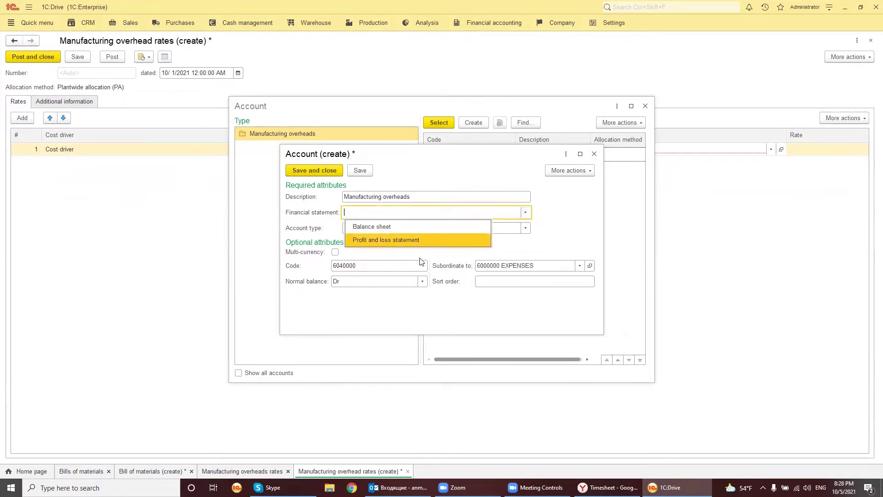
click(392, 239)
click(314, 170)
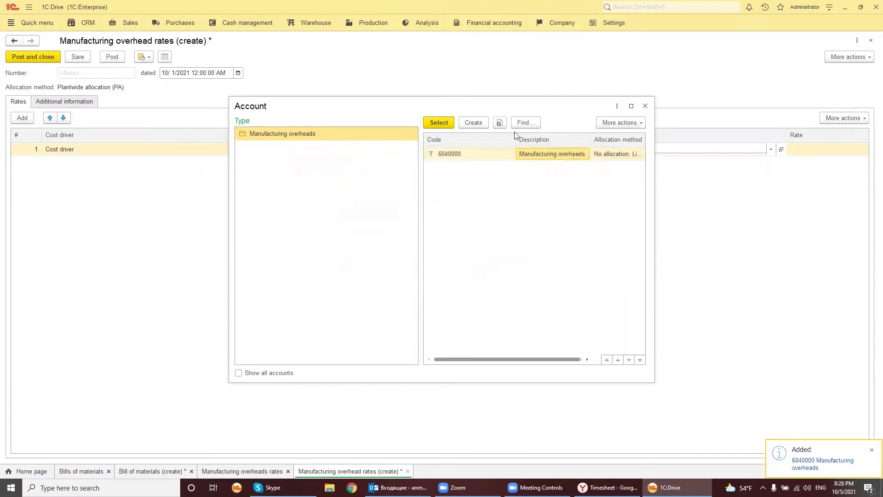
click(437, 123)
- Set the overhead rate to 1, post the rates document, and close the overhead rates list
key(Tab)
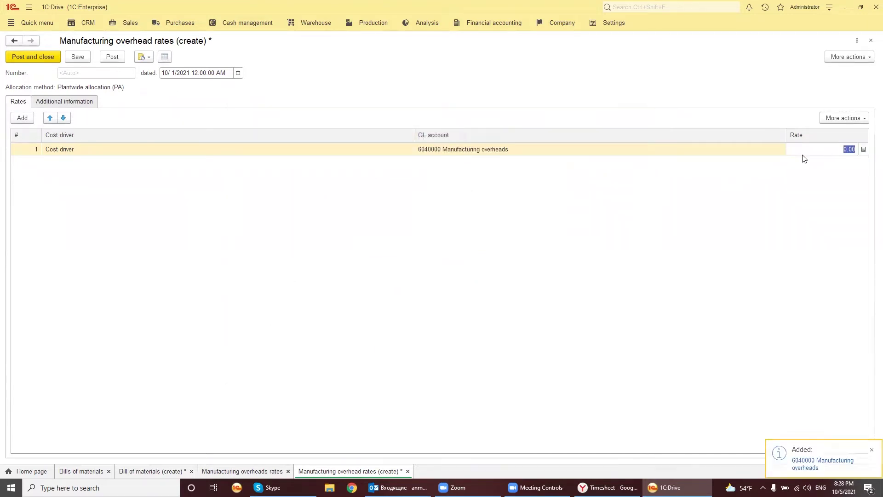
text(1)
key(Return)
key(Escape)
key(Escape)
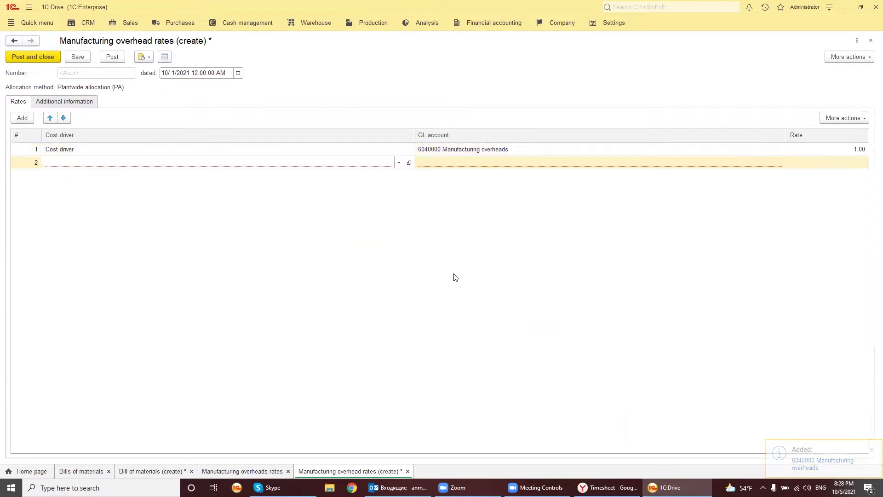
click(32, 57)
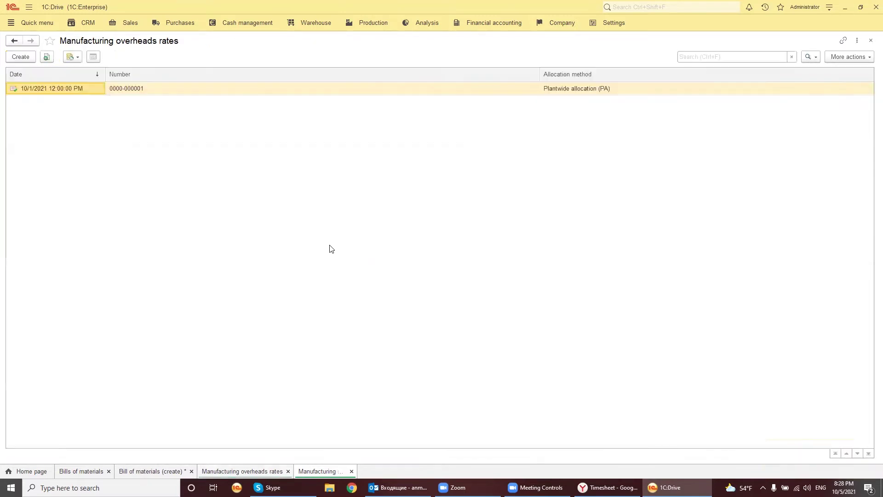
click(870, 41)
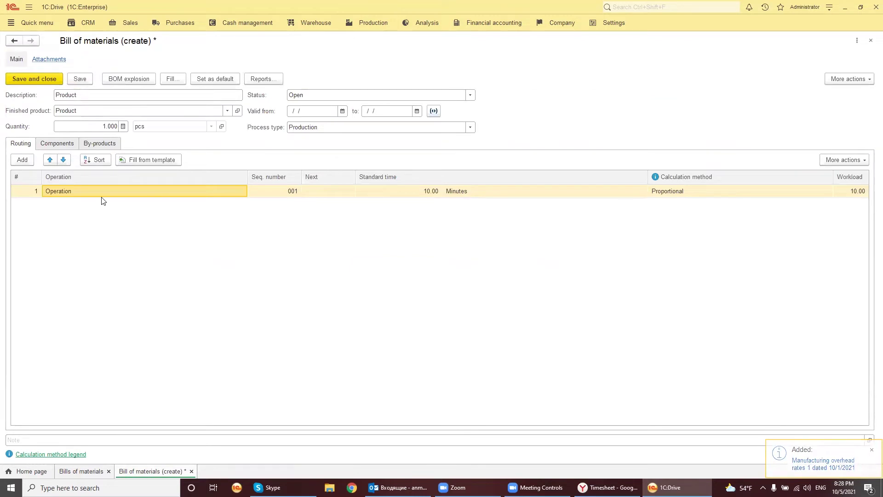
- Assign the routing operation "line 1 - Operation" to both Component 1 and Component 2 in the bill of materials
click(63, 146)
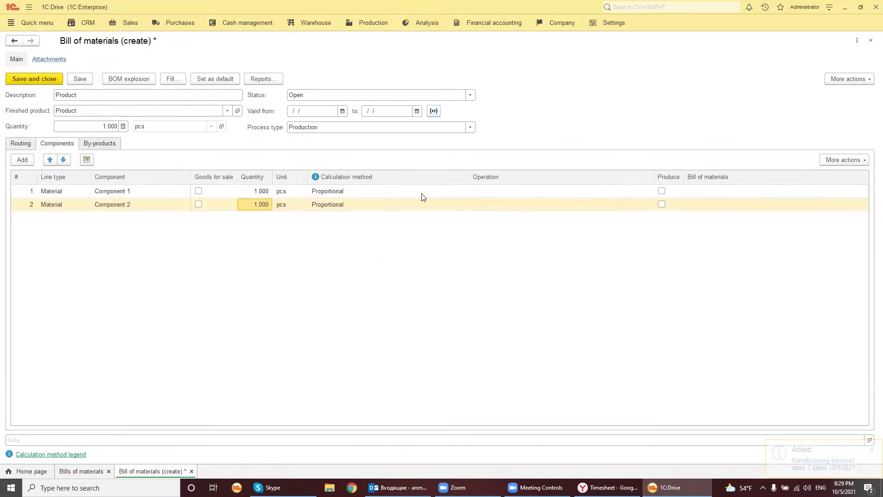
click(503, 195)
click(502, 206)
click(507, 204)
click(507, 222)
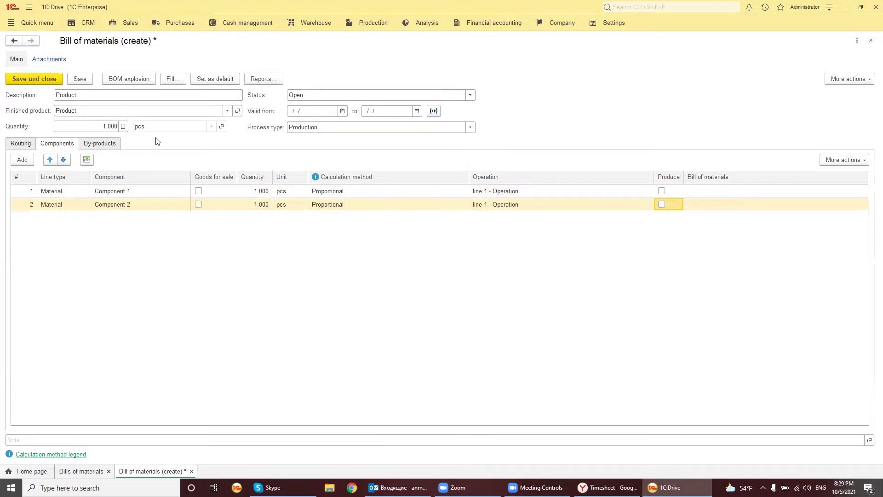
- Set the bill of materials status to Active, then save and close it
click(379, 95)
click(352, 119)
key(ctrl+Return)
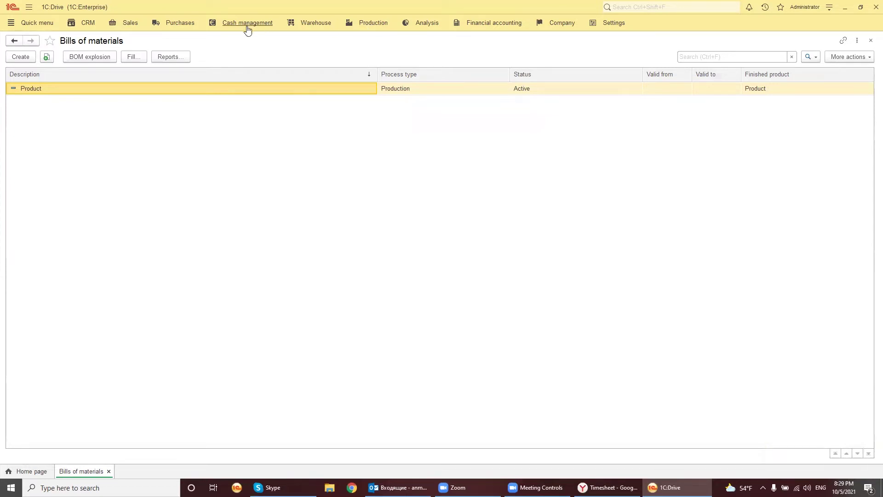
- Create a supplier invoice and add goods lines for Component 1 and Component 2
click(185, 25)
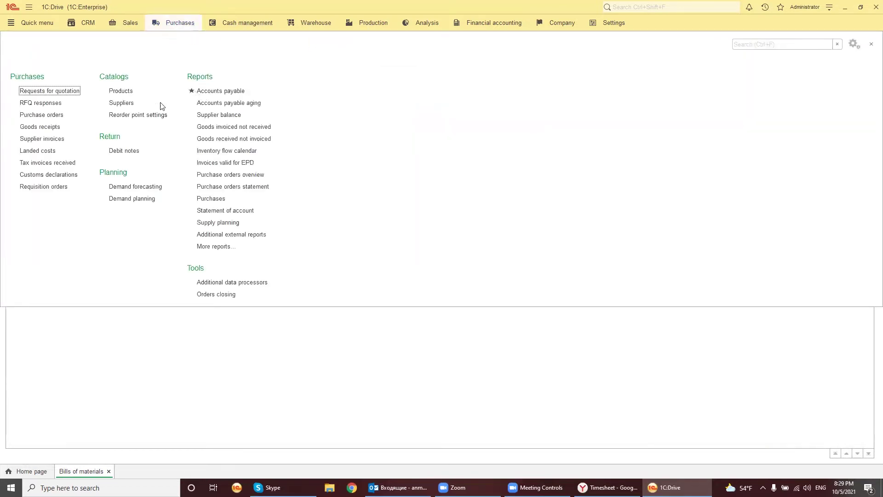
click(48, 140)
click(33, 90)
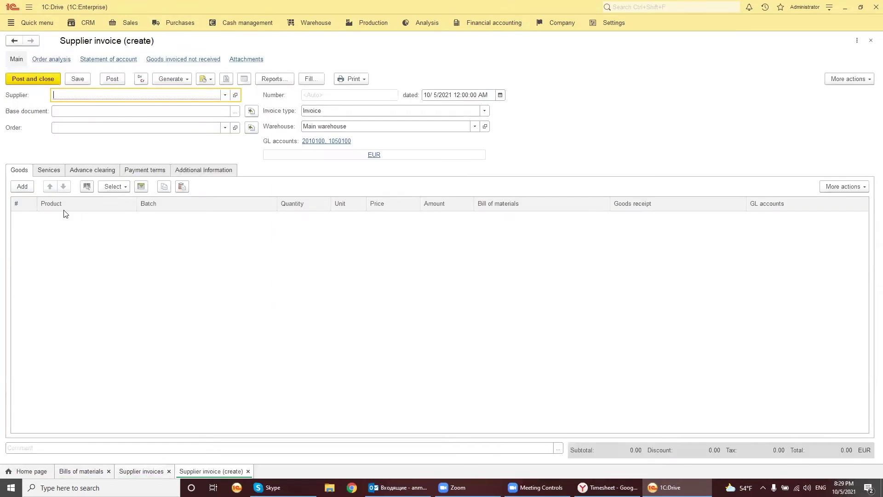
click(21, 186)
click(57, 282)
double_click(259, 161)
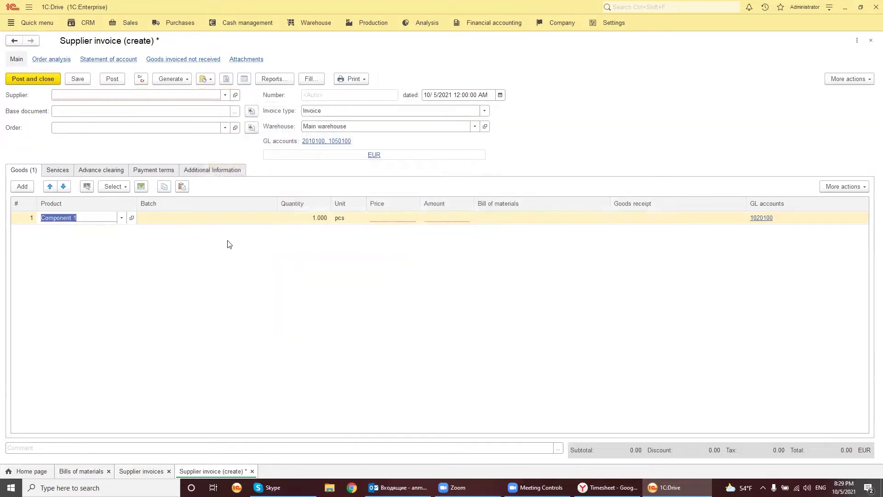
click(23, 186)
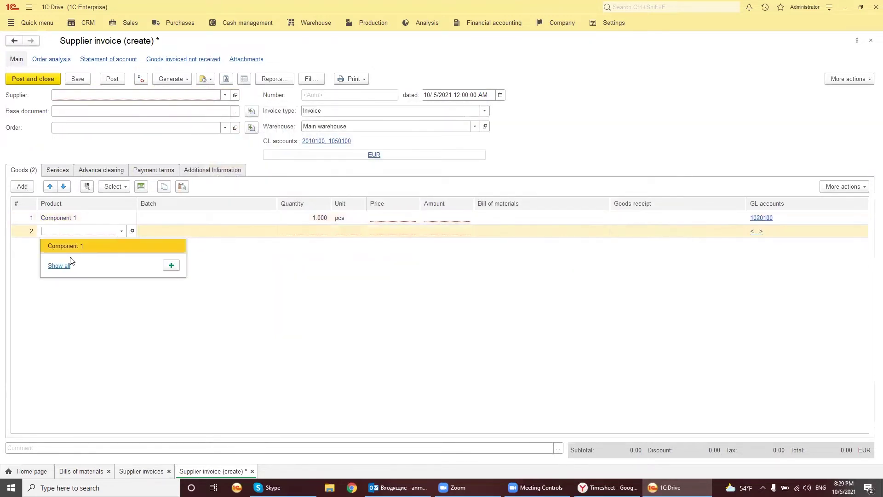
click(59, 265)
double_click(259, 174)
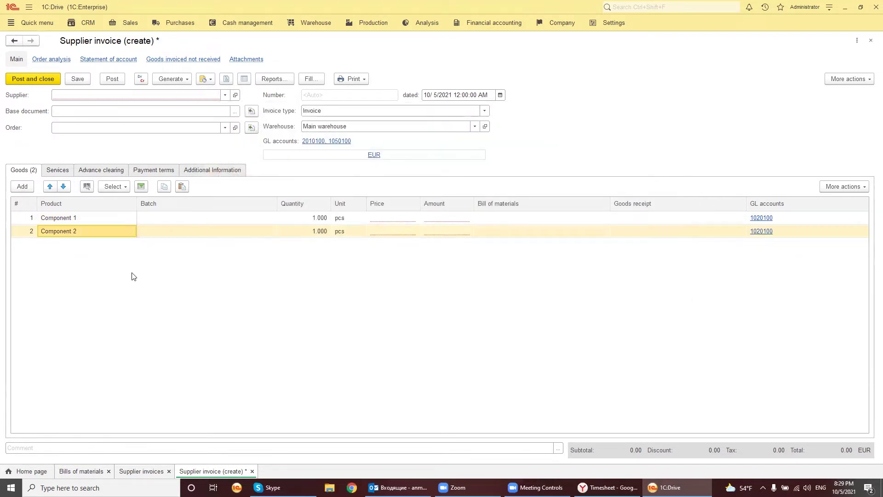
- Set the quantity of both components in the supplier invoice to 5
double_click(308, 219)
text(5)
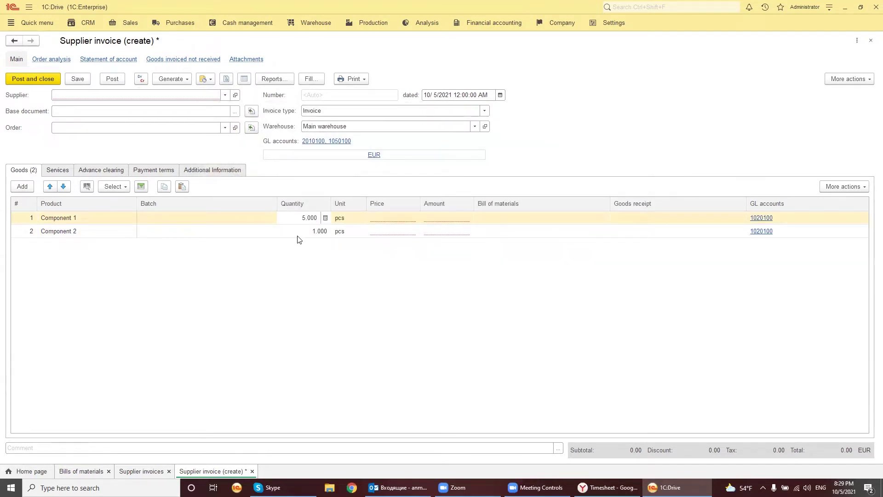
double_click(305, 232)
click(371, 252)
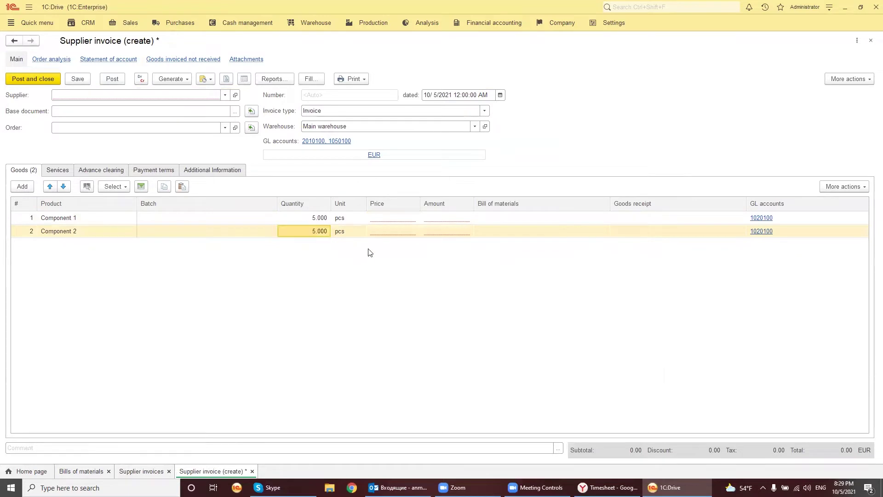
- Set the price of both components in the supplier invoice to 10
double_click(395, 219)
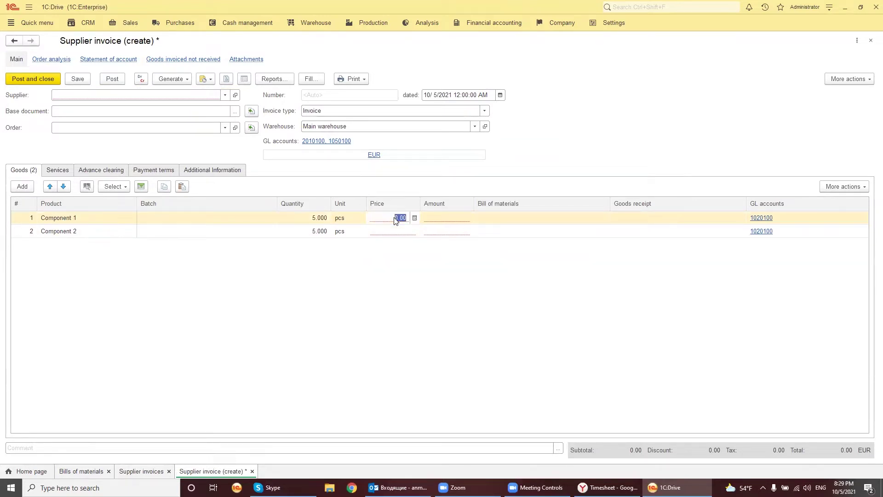
text(10)
key(Return)
double_click(401, 232)
text(10)
key(Return)
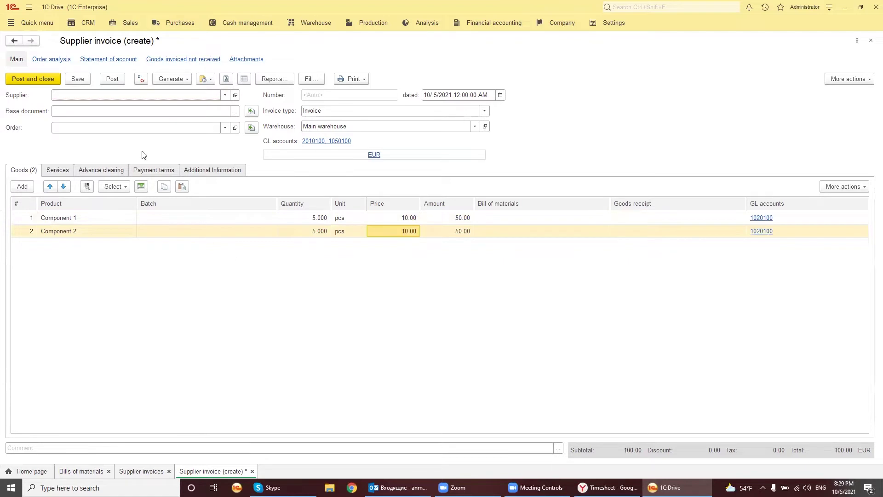
- Create a supplier with the legal name "Supplier" and select it in the invoice
click(118, 96)
click(78, 155)
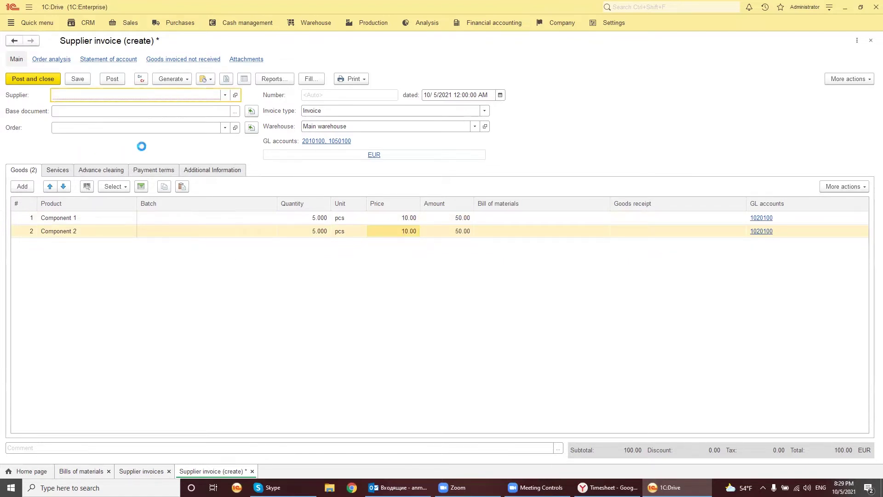
click(280, 138)
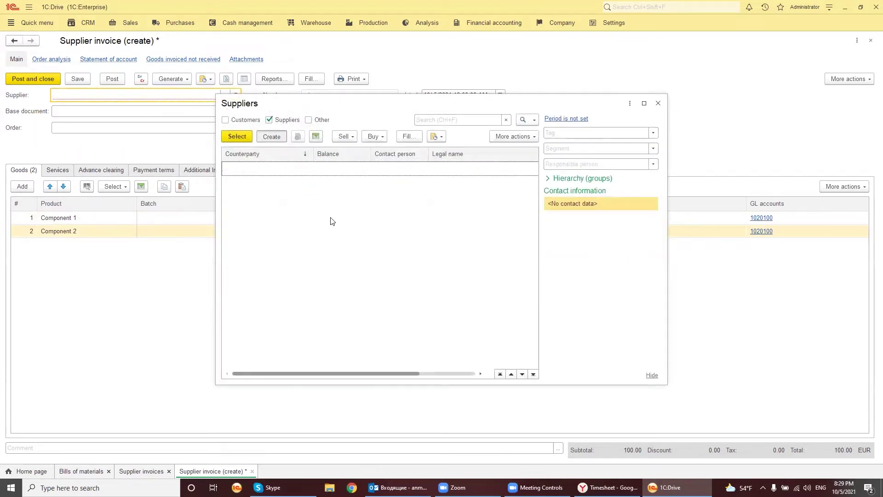
click(133, 149)
text(S)
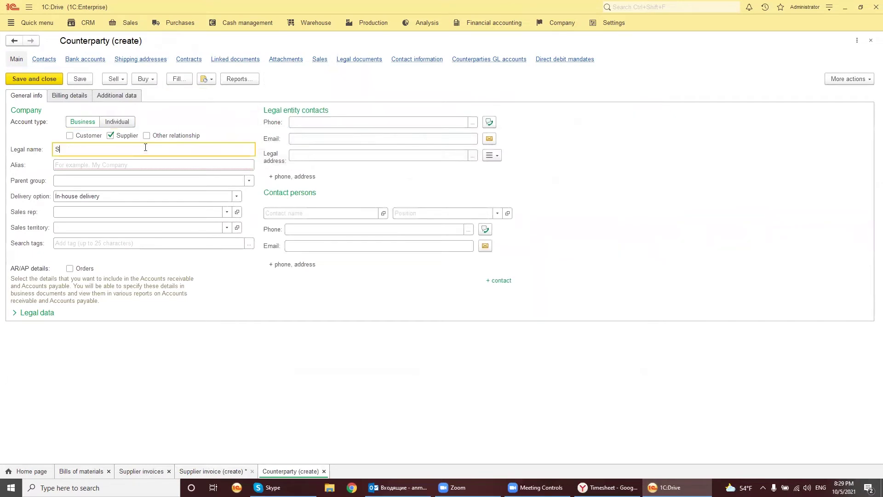
text(upplier)
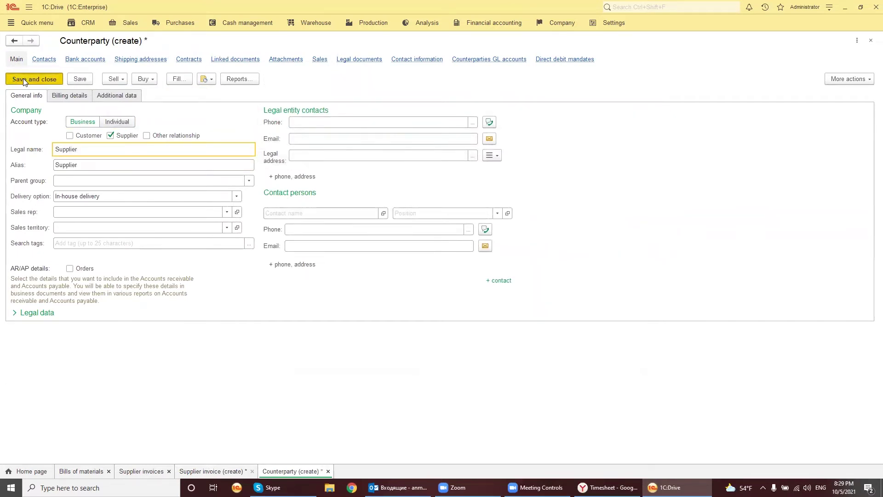
click(23, 78)
click(236, 136)
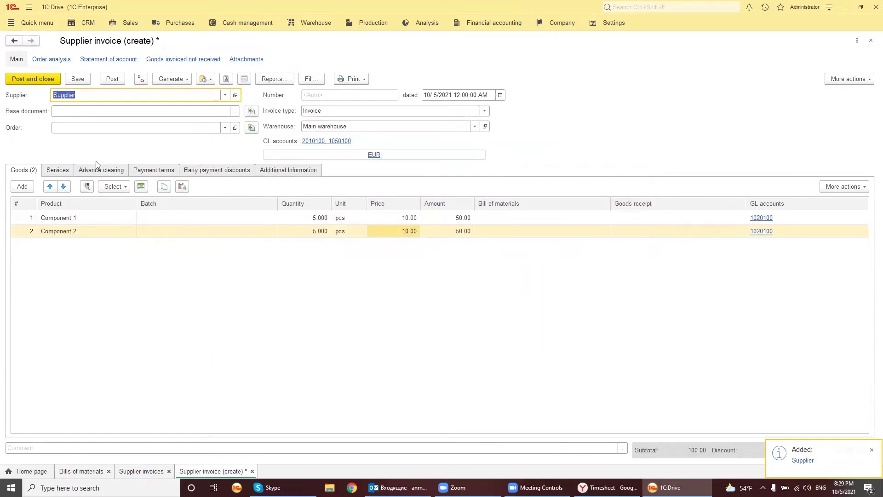
- Try to post the supplier invoice without batches entered for the components
click(113, 80)
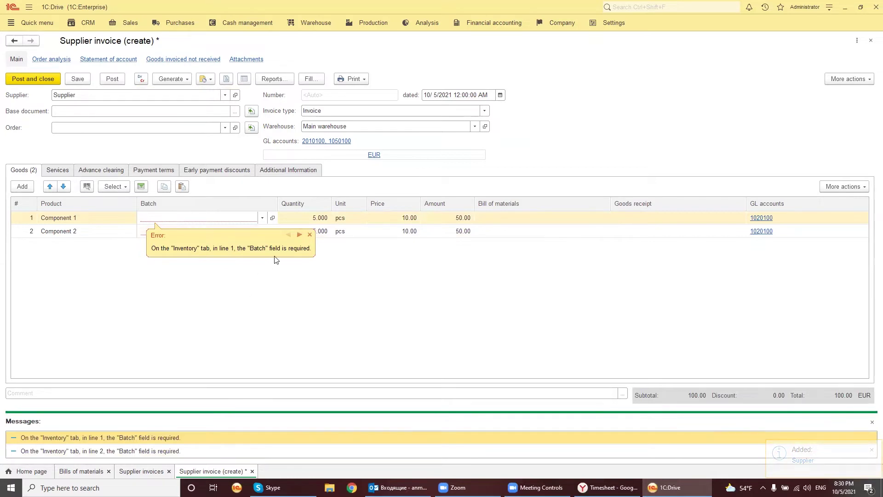
click(309, 235)
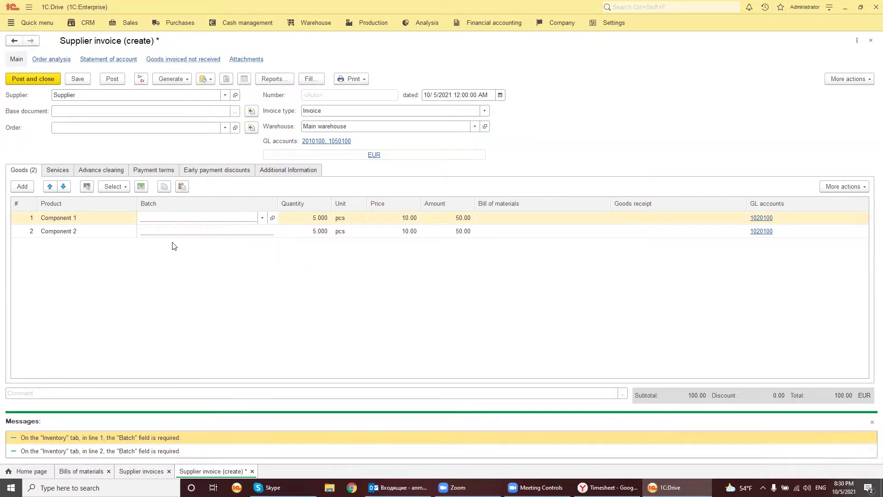
key(Escape)
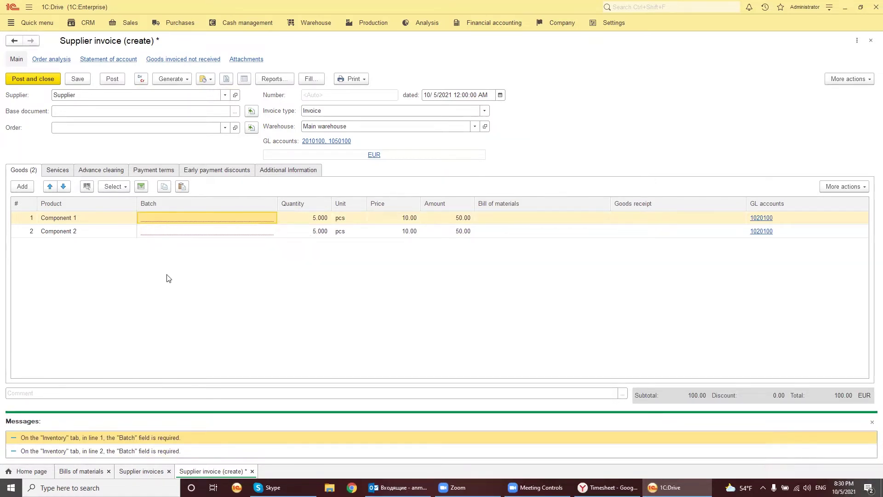
- Create a batch numbered 1 with the expiration date 10/20/2021 for Component 1 in the supplier invoice
click(69, 222)
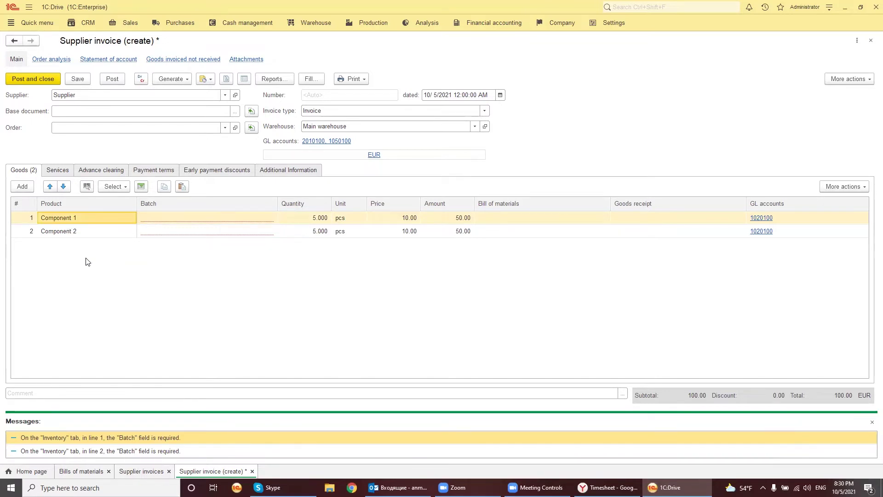
click(72, 233)
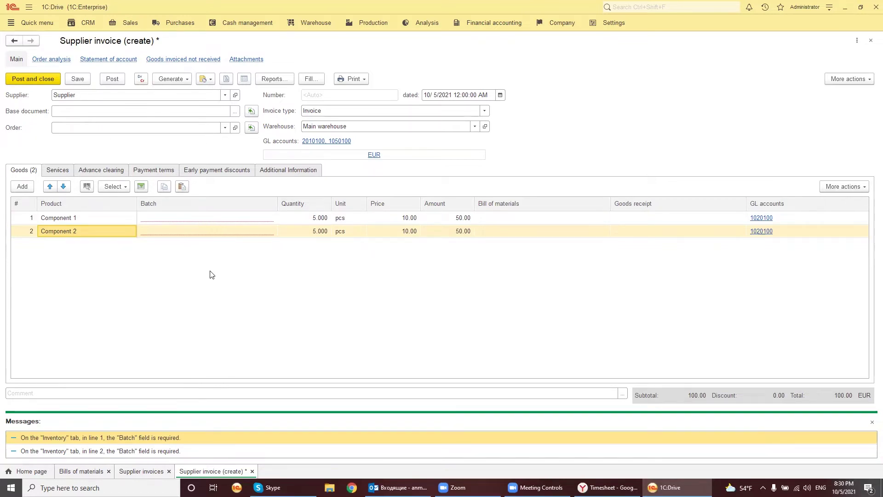
click(207, 218)
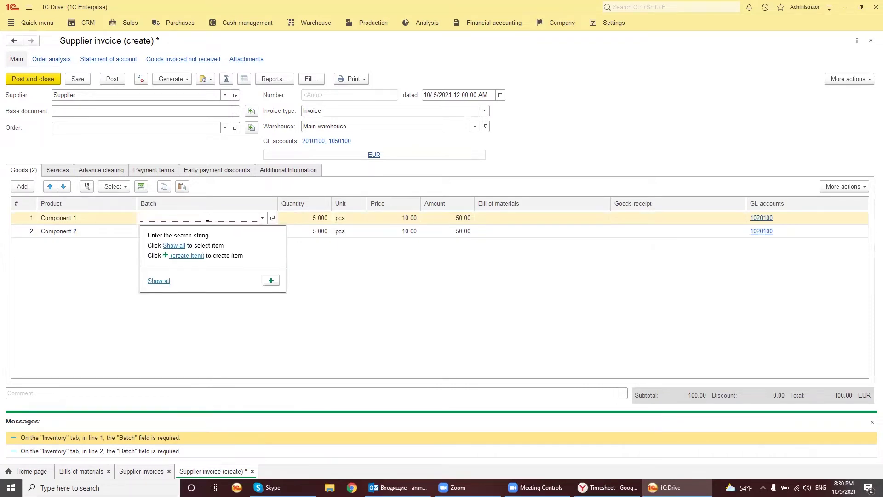
click(271, 281)
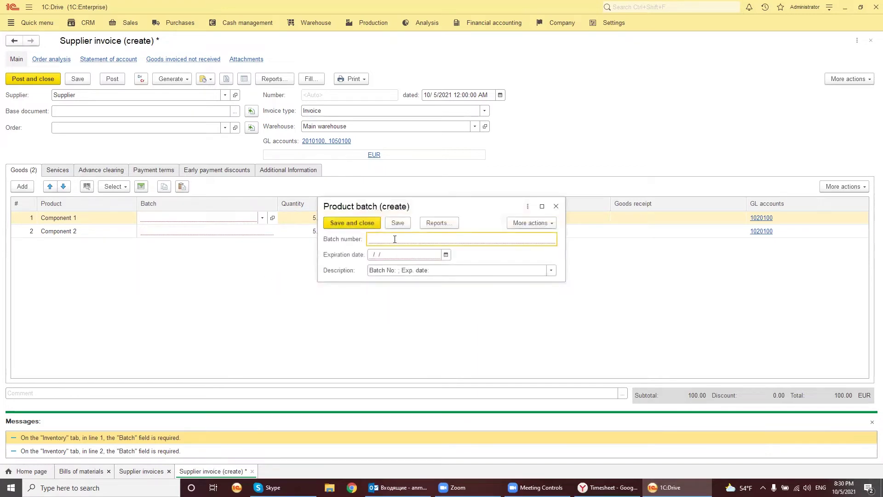
text(1)
click(445, 256)
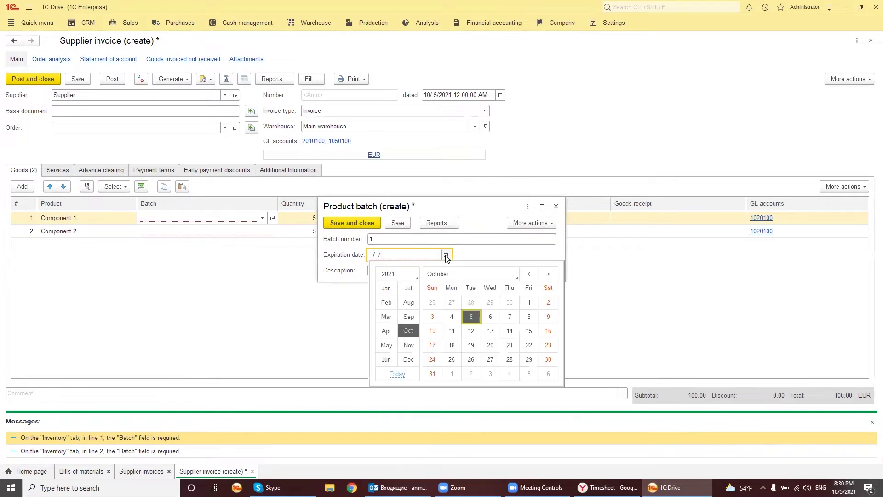
click(488, 346)
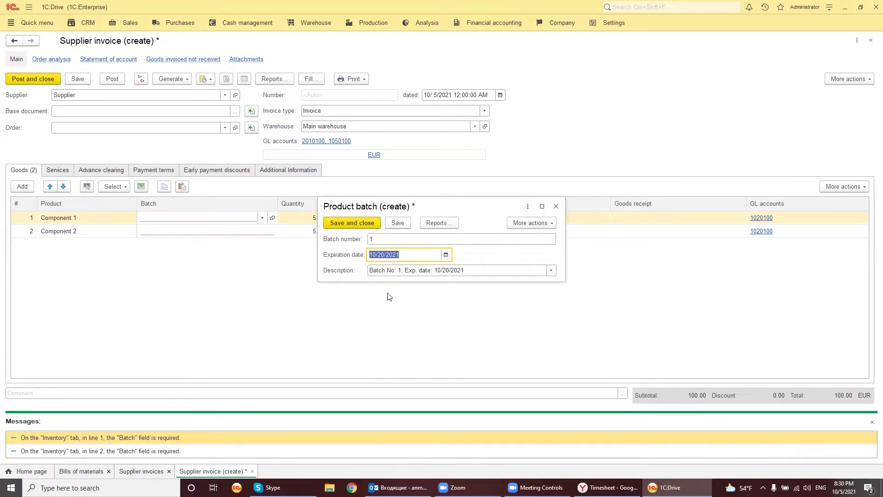
click(350, 223)
- Create a batch numbered 3 for Component 2 and select it in the supplier invoice
click(270, 234)
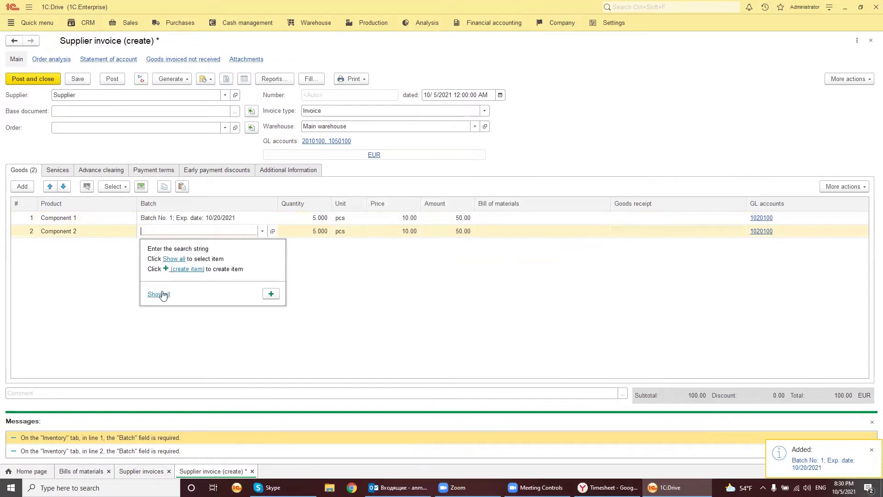
click(161, 292)
click(336, 128)
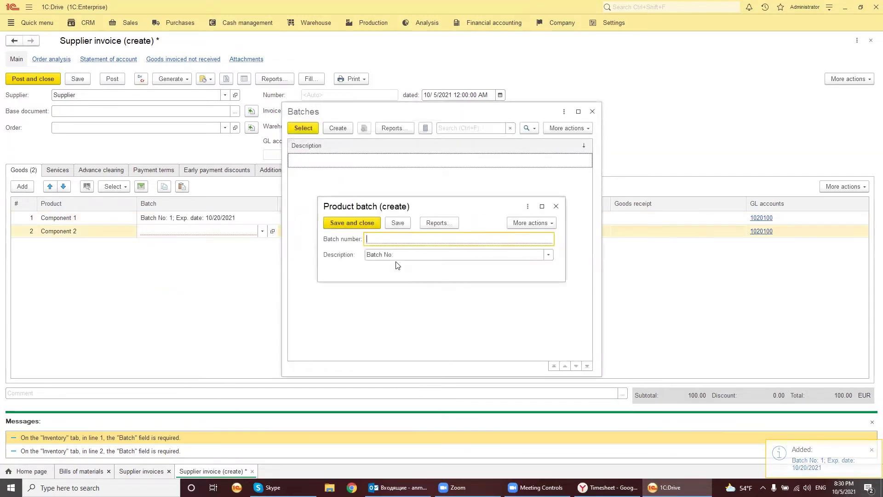
text(3)
click(352, 224)
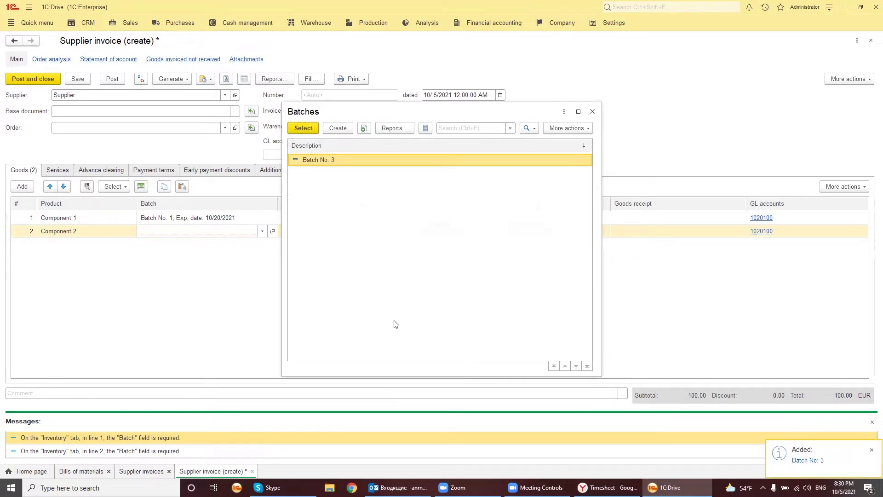
double_click(327, 161)
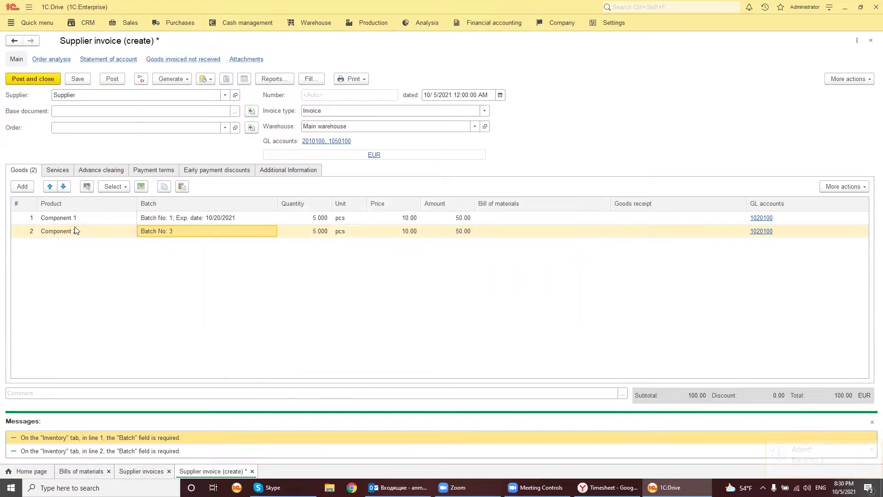
- Post and close the supplier invoice, and create a new invoice by copying it
click(122, 218)
click(201, 219)
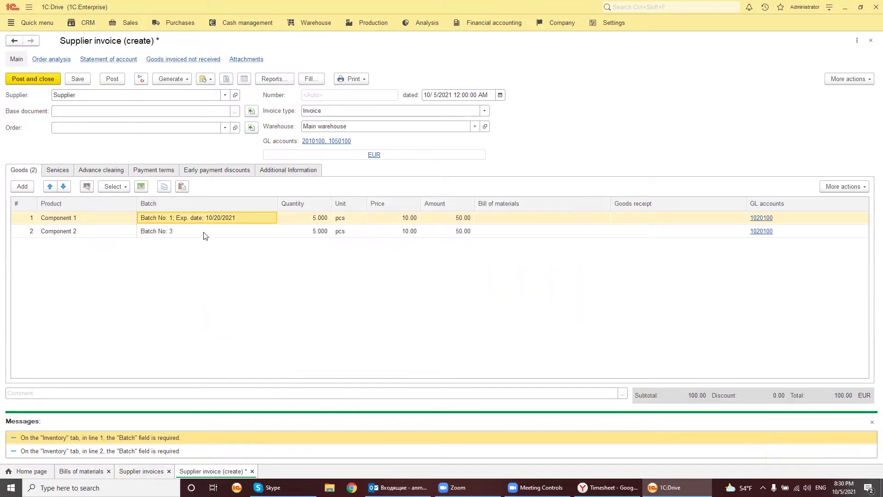
click(204, 233)
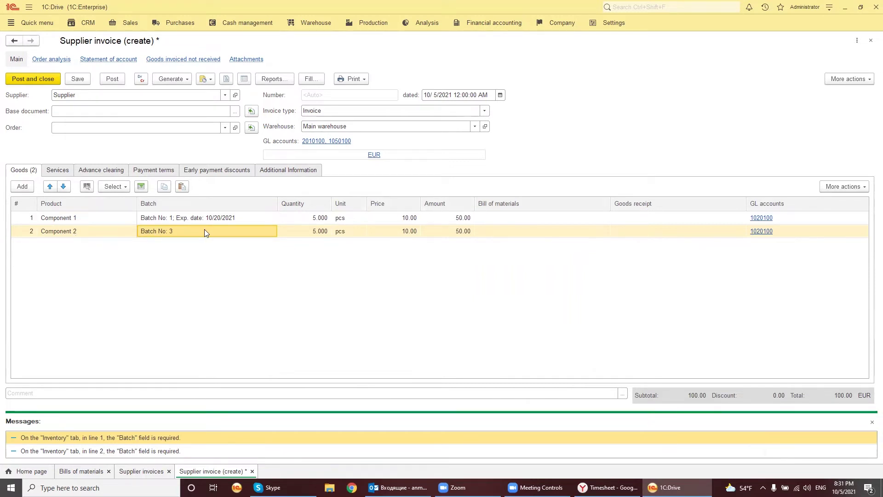
click(72, 234)
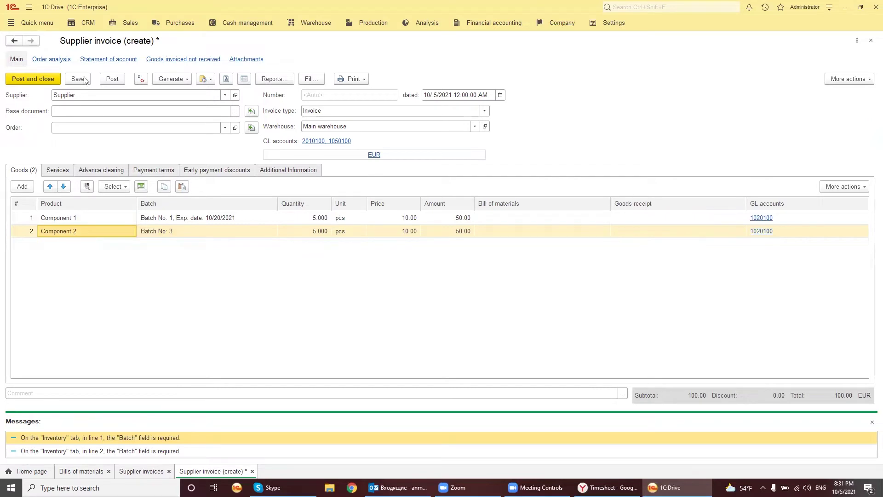
click(112, 79)
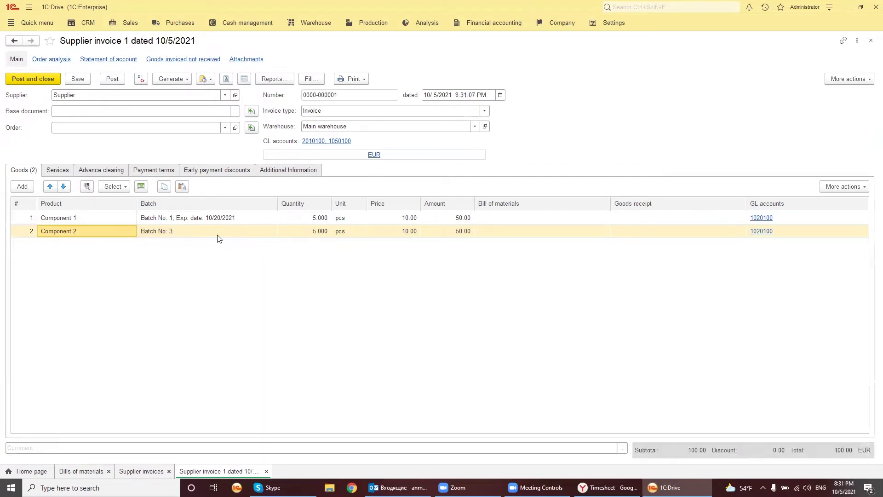
click(33, 78)
right_click(159, 121)
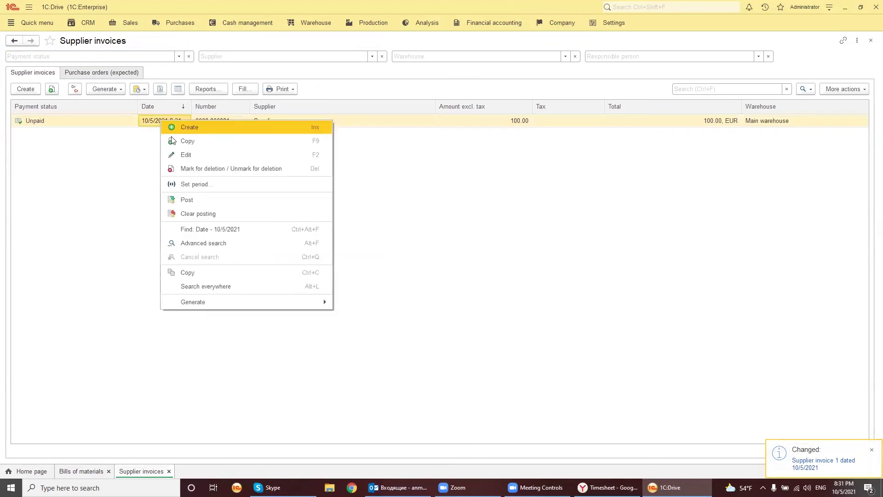
click(194, 138)
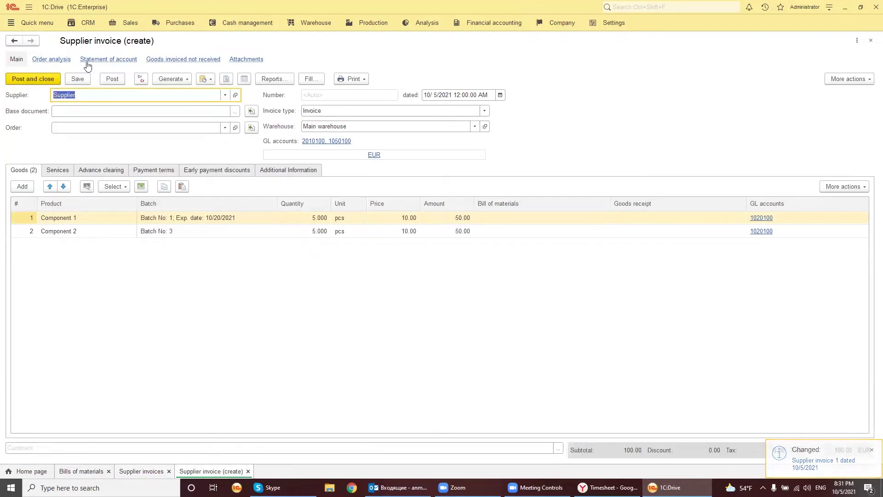
- Create a batch numbered 2 with the expiration date 10/14/2021 and select it for Component 1 in the copied invoice
click(213, 220)
click(234, 218)
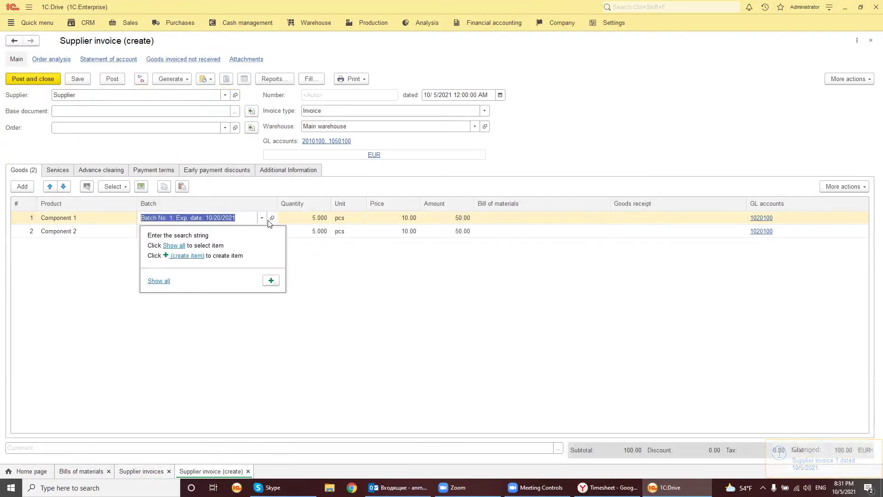
click(261, 218)
click(160, 281)
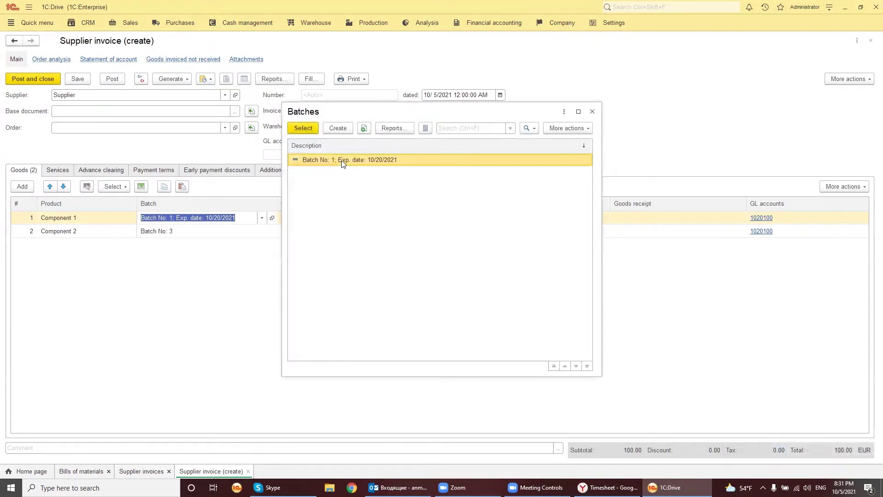
click(338, 128)
text(2)
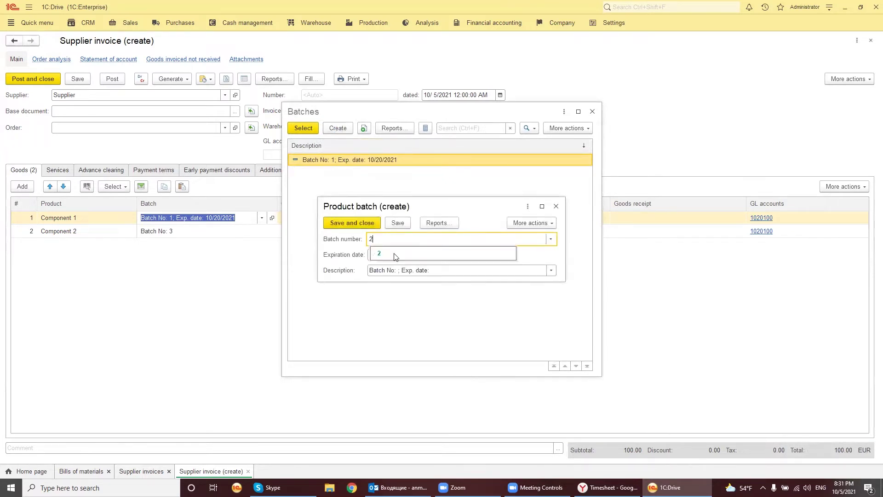
key(Tab)
click(446, 256)
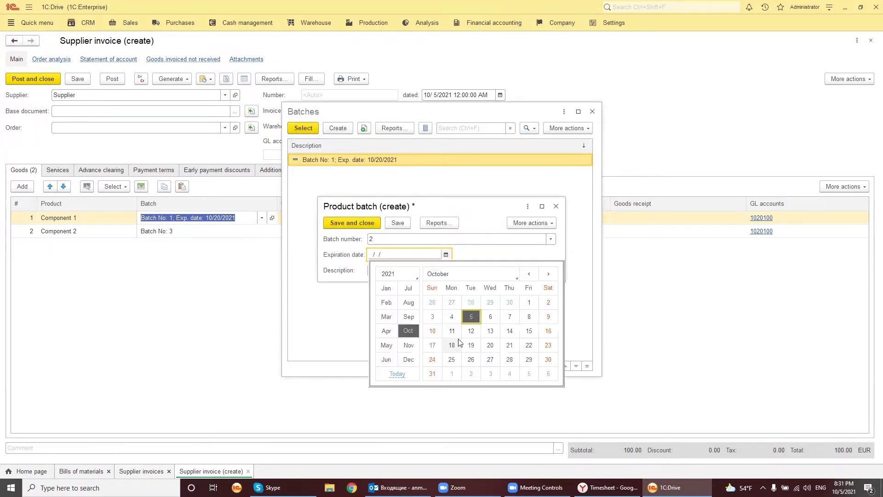
click(509, 331)
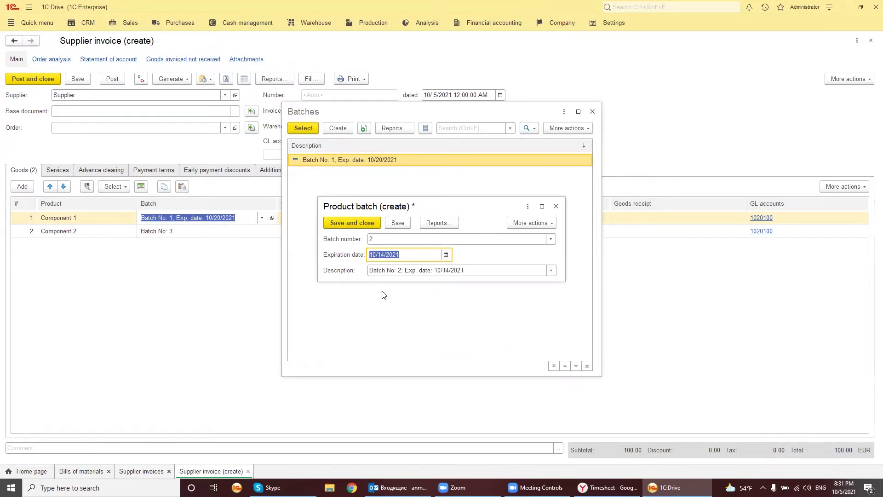
click(351, 224)
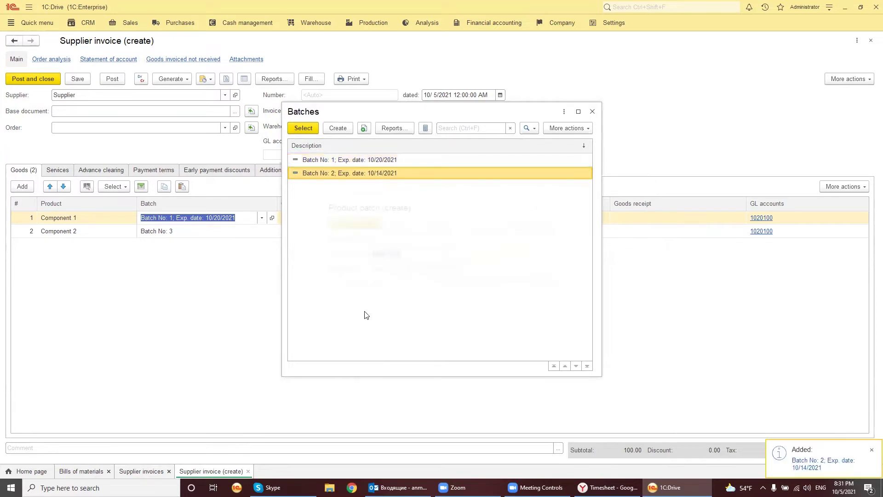
double_click(332, 173)
- Assign Component 2 a new batch numbered 4, and post and close the copied invoice
click(216, 232)
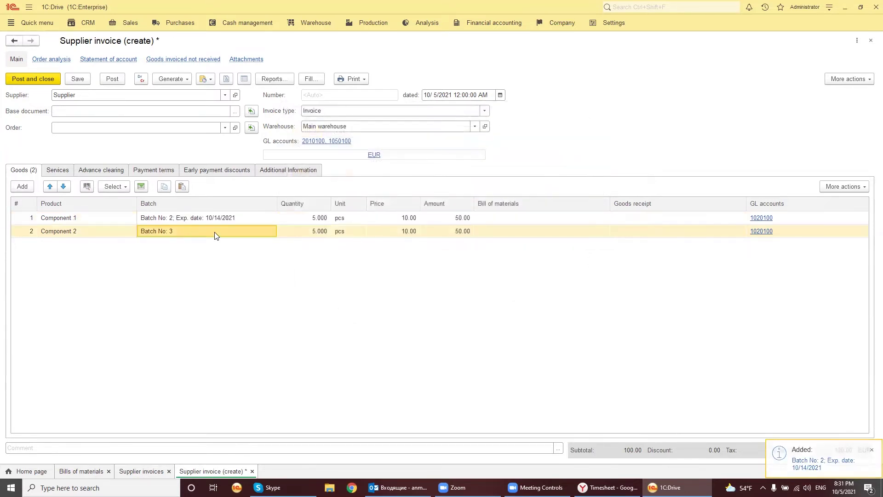
click(256, 231)
click(160, 298)
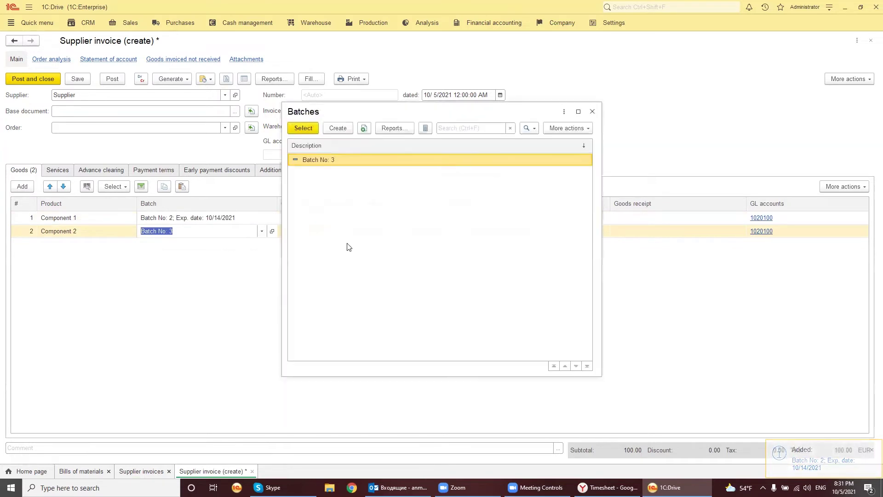
click(333, 129)
text(4)
click(352, 224)
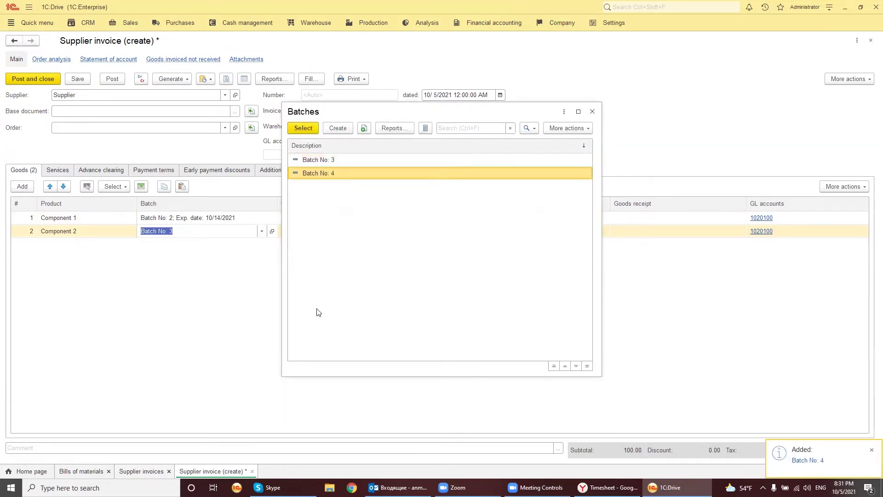
double_click(322, 173)
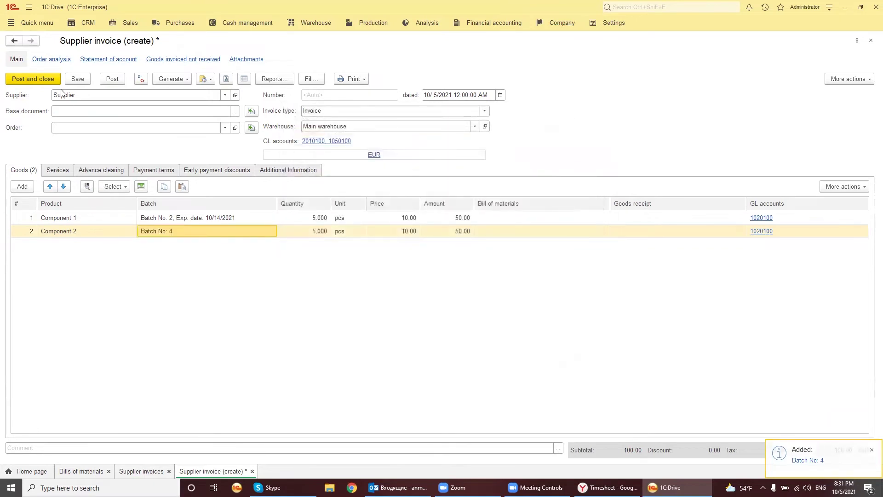
click(30, 79)
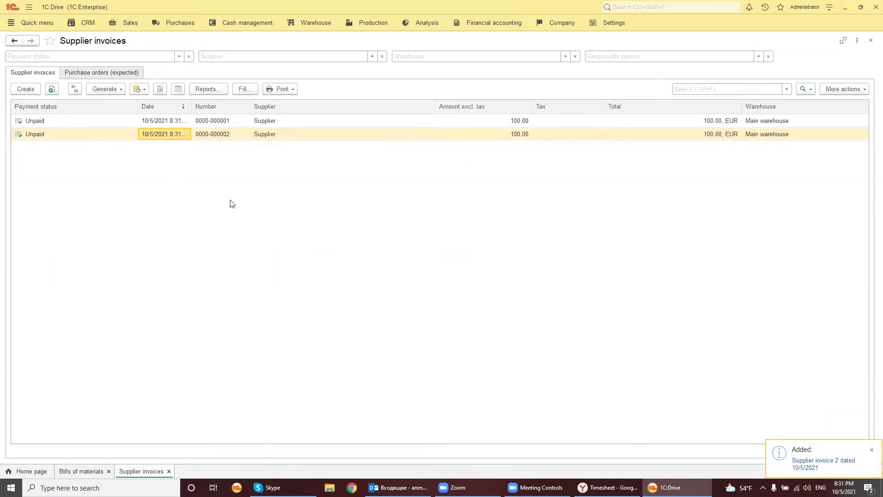
- Generate the warehouse's available stock report in the "Available stock by batch numbers" variant
click(323, 23)
click(226, 91)
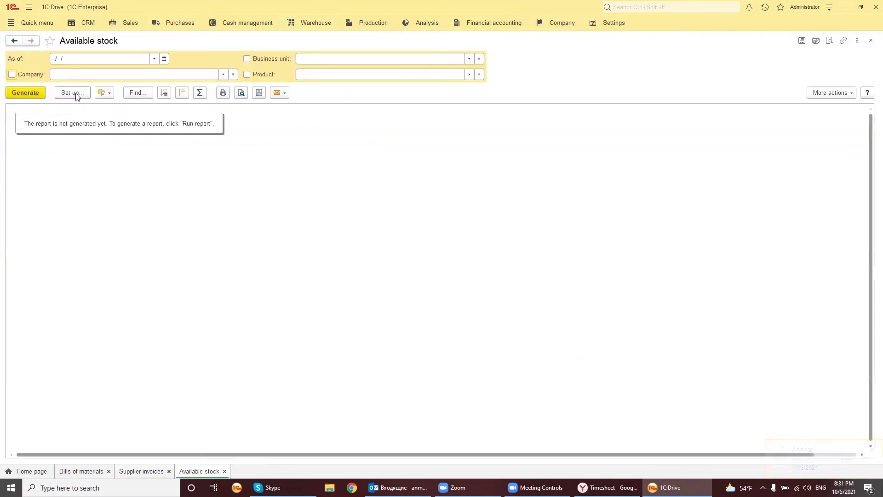
click(103, 93)
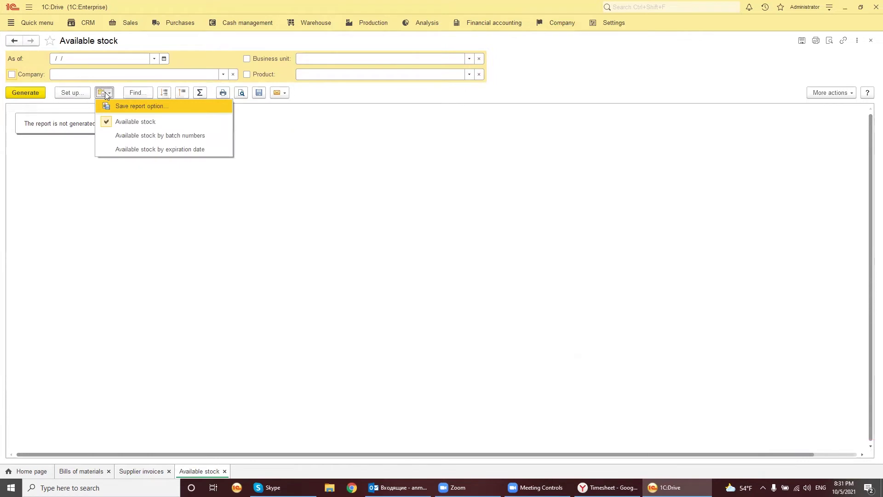
click(168, 134)
click(38, 110)
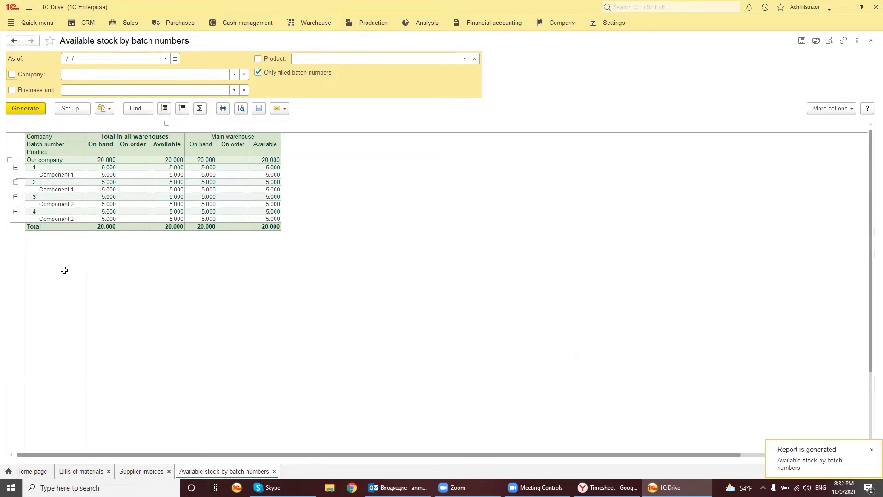
- Examine the batch numbers and the components listed under them in the available stock report
click(44, 174)
click(45, 182)
click(46, 196)
click(47, 211)
click(46, 168)
click(57, 175)
click(58, 188)
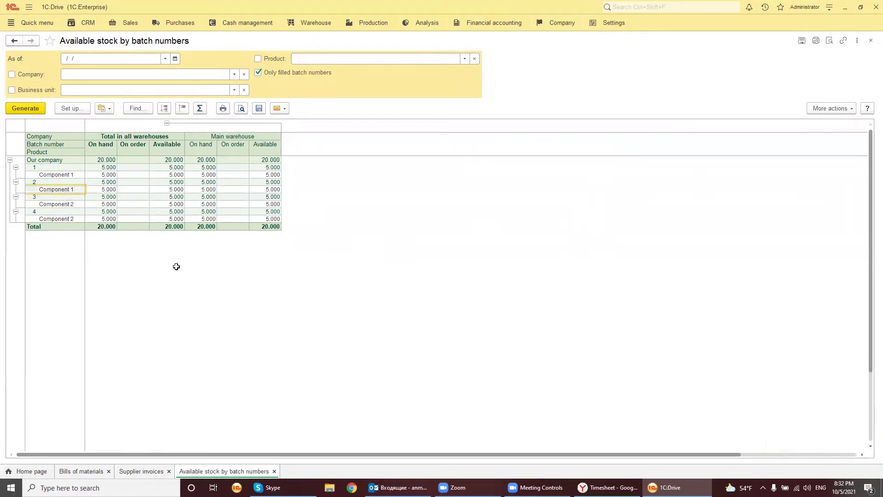
- Try to move the Batch number grouping below Product in the advanced report structure, and regenerate the report
click(81, 109)
click(363, 322)
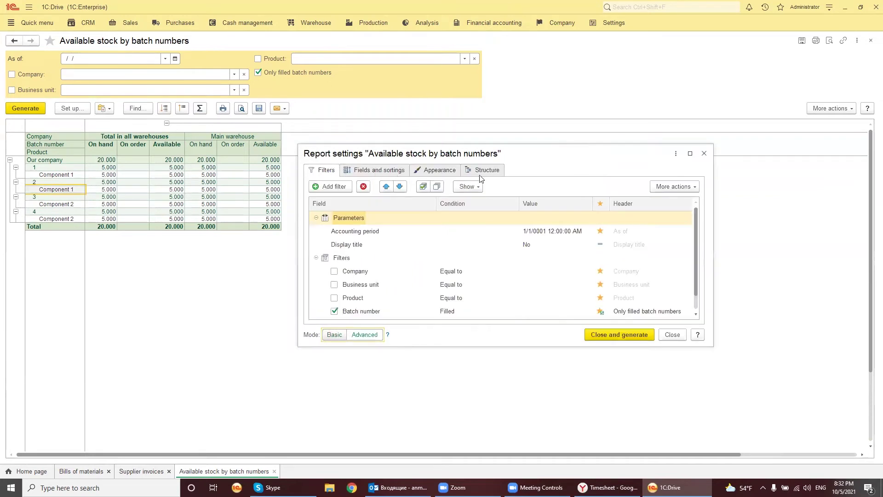
click(482, 171)
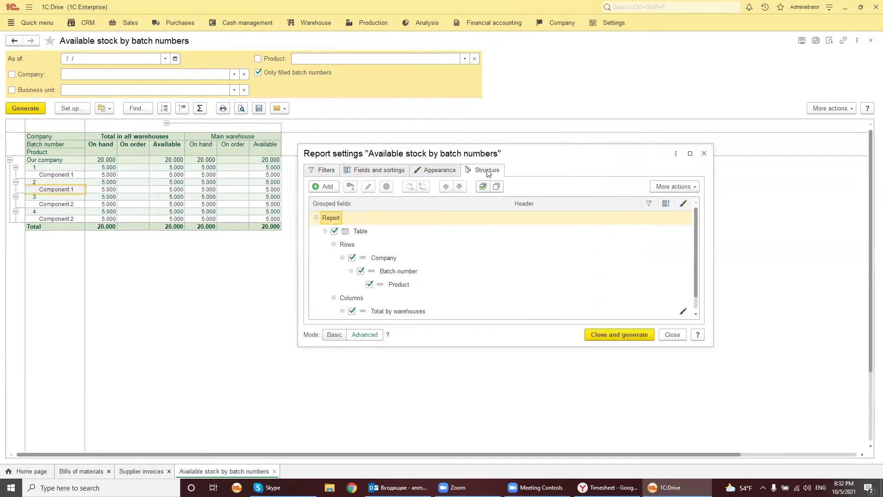
click(395, 275)
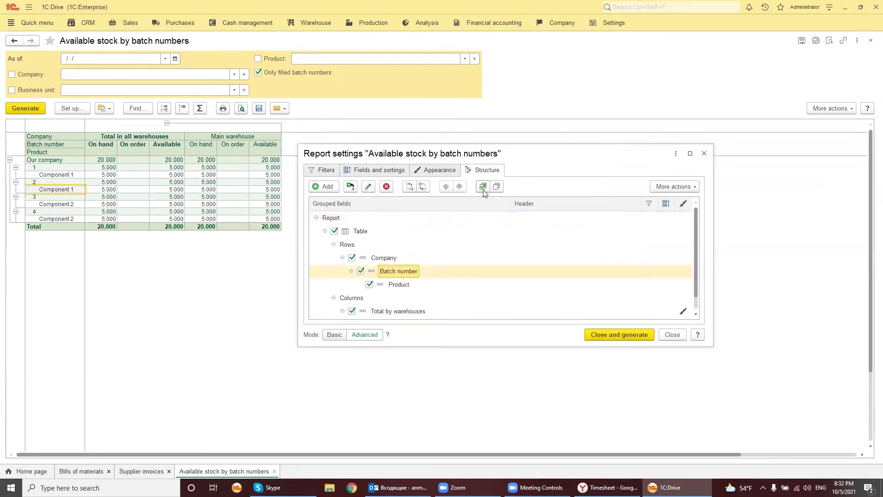
click(395, 285)
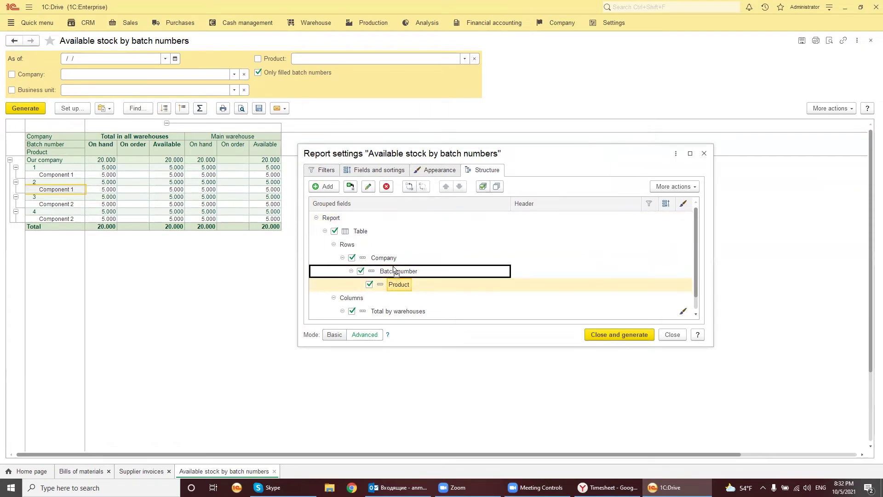
scroll(398, 276, down, 1)
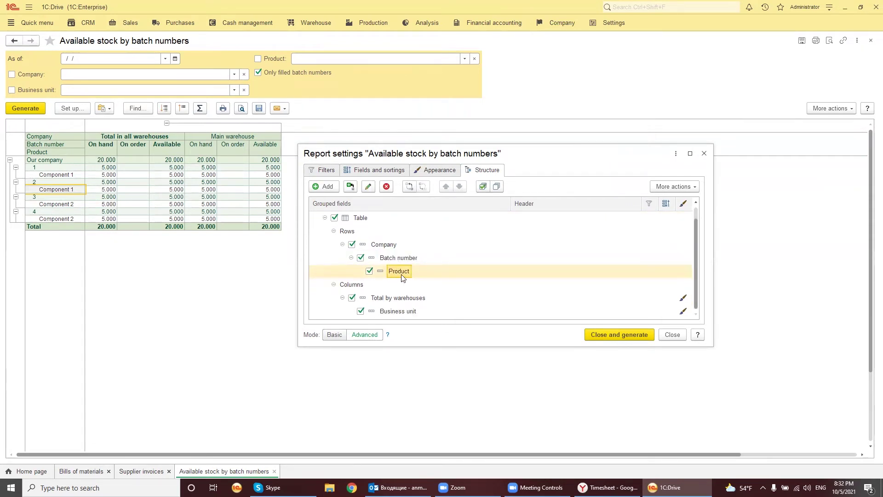
drag(392, 261, 410, 284)
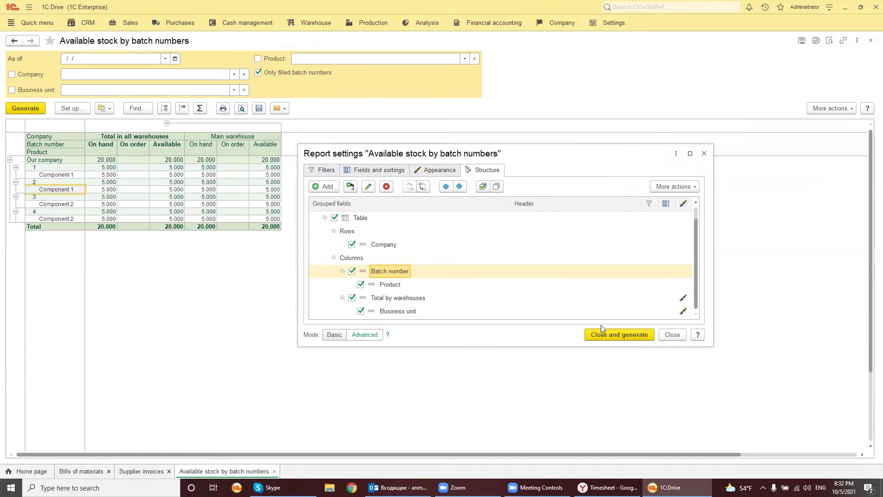
click(671, 334)
click(66, 109)
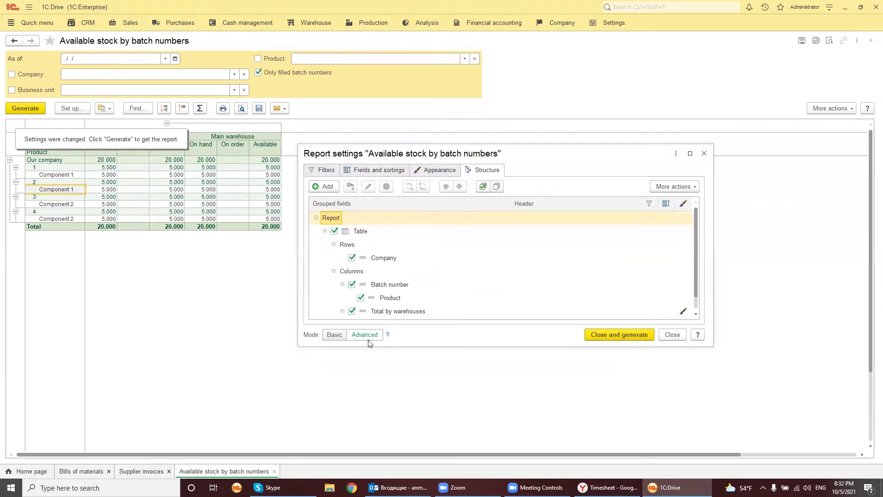
click(634, 334)
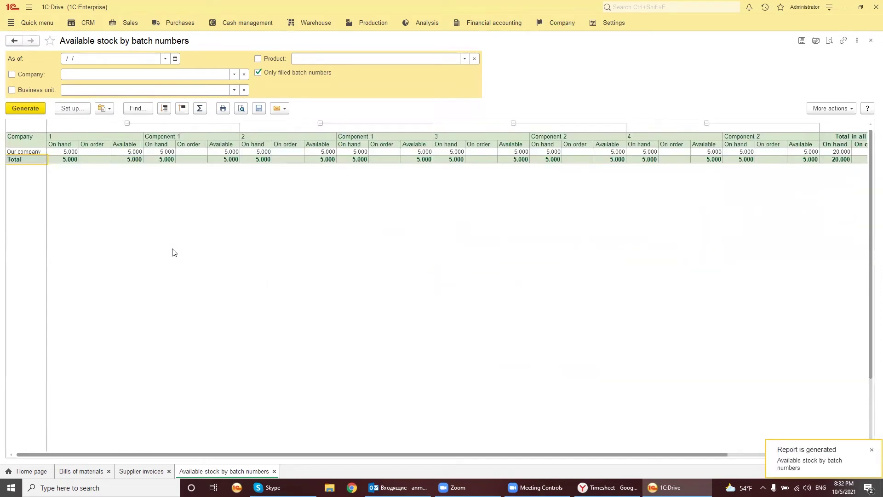
- Restructure the report rows as Company, Product, Batch number, with no batch or product grouping in the columns, and regenerate the report
click(72, 108)
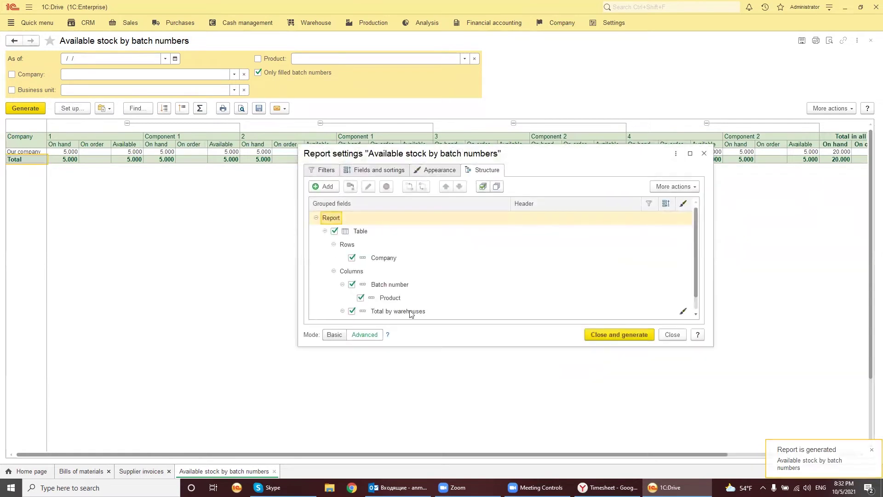
click(371, 338)
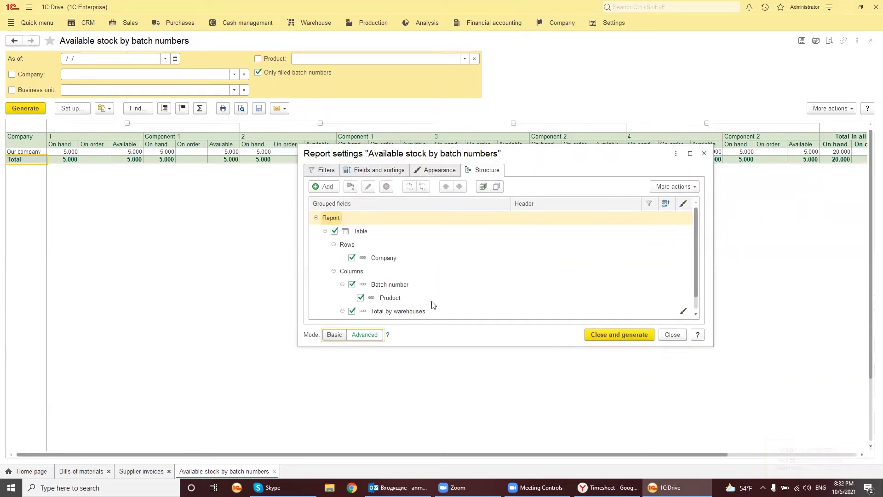
scroll(440, 304, down, 1)
scroll(404, 295, up, 1)
scroll(438, 286, down, 1)
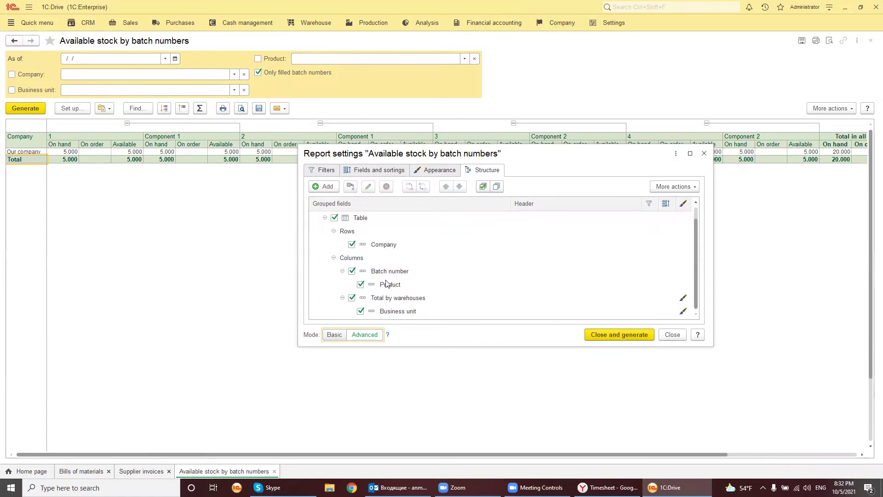
drag(387, 278, 395, 257)
drag(393, 287, 397, 261)
click(615, 332)
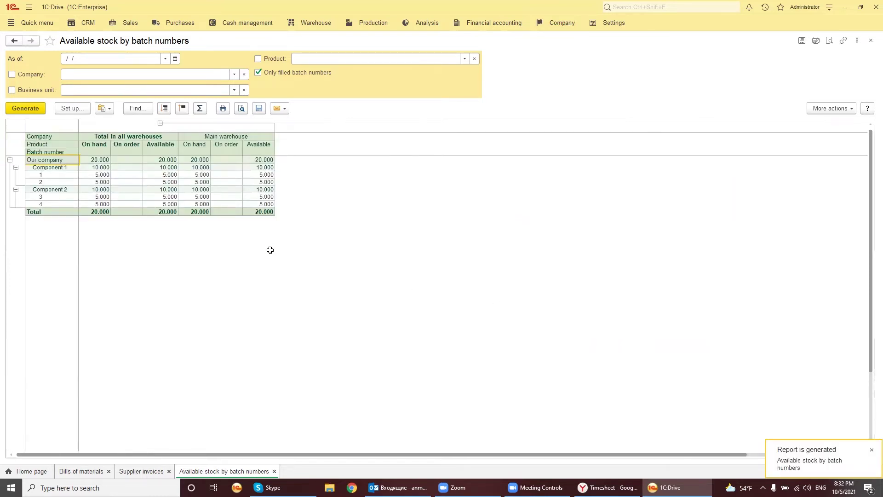
- Examine the batch numbers listed under Component 1 and Component 2 in the regrouped report
click(49, 167)
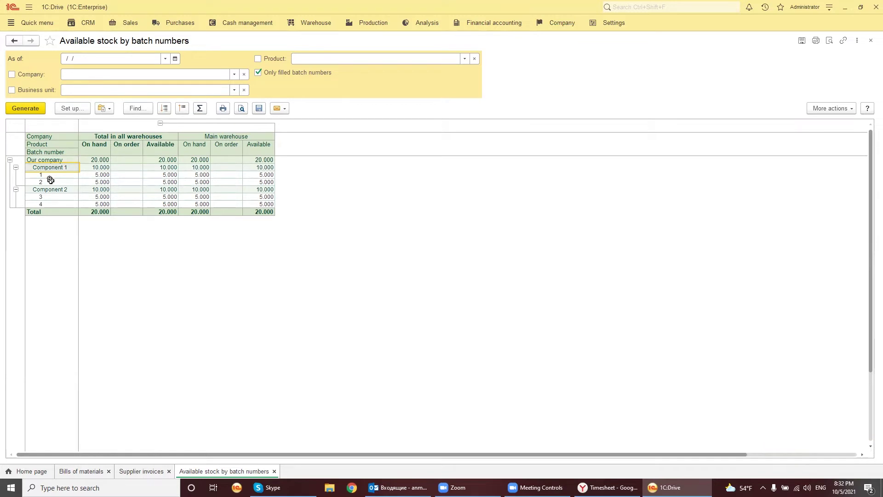
click(50, 182)
click(52, 189)
click(53, 196)
click(53, 203)
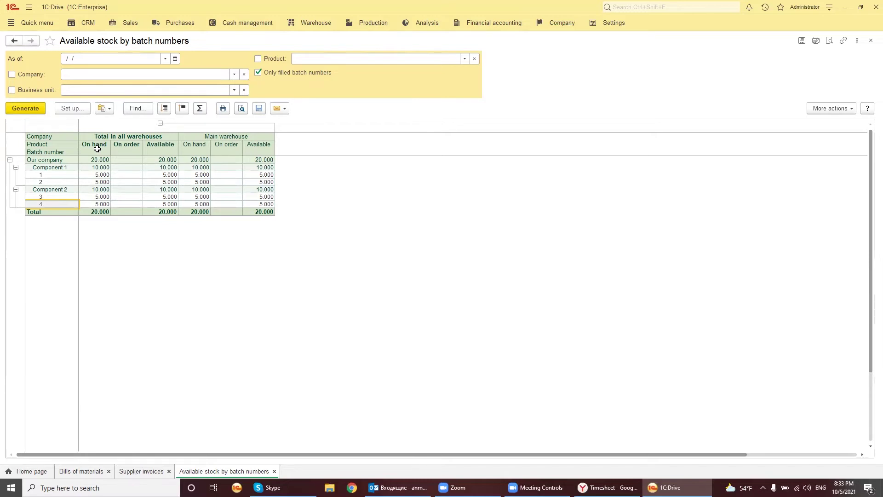
- Create a production order and add Product to its finished products with a quantity of 7
click(371, 24)
click(44, 91)
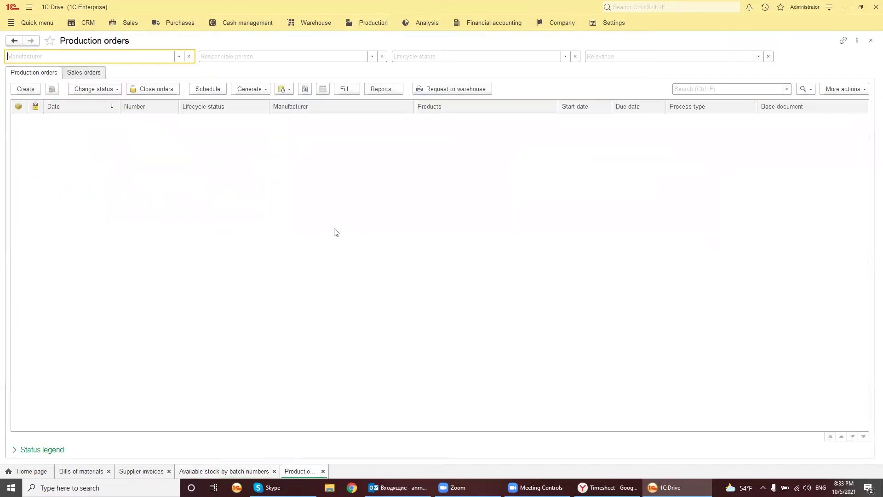
click(25, 89)
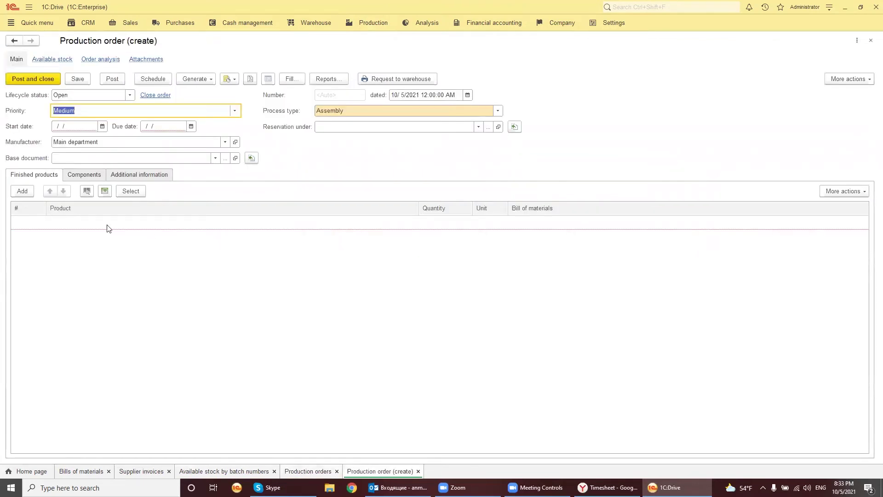
click(23, 191)
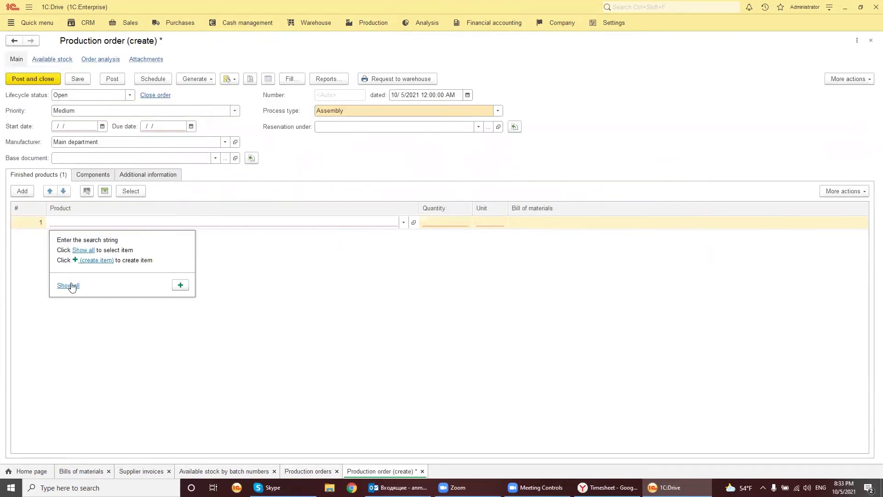
click(235, 189)
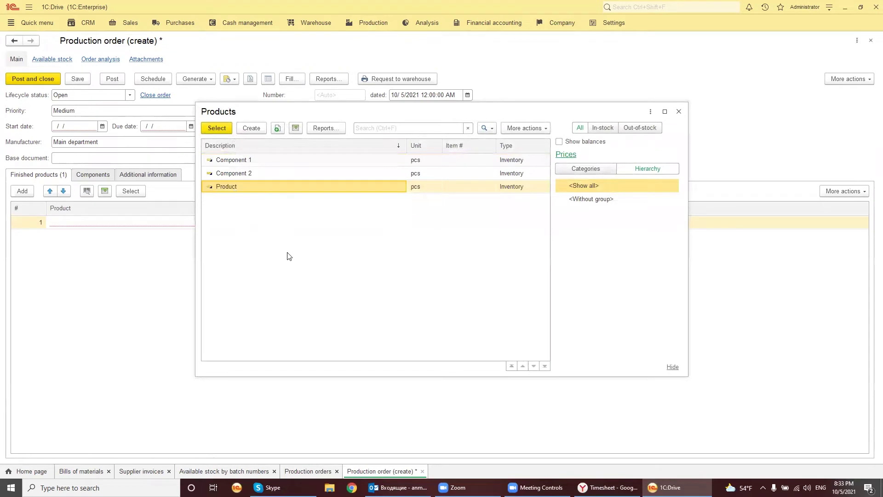
double_click(252, 186)
click(445, 224)
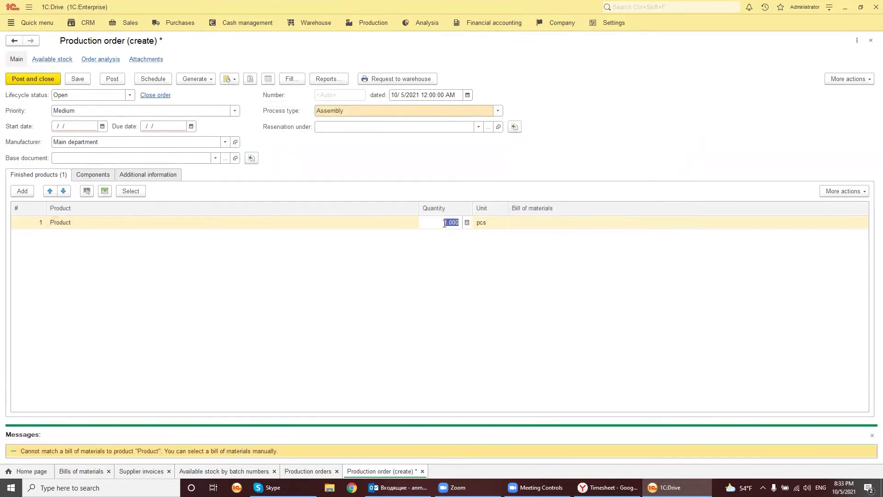
text(7)
click(473, 274)
- Set the order's process type to Production, with start date 10/6/2021 and due date 10/21/2021
click(359, 111)
click(351, 147)
click(191, 126)
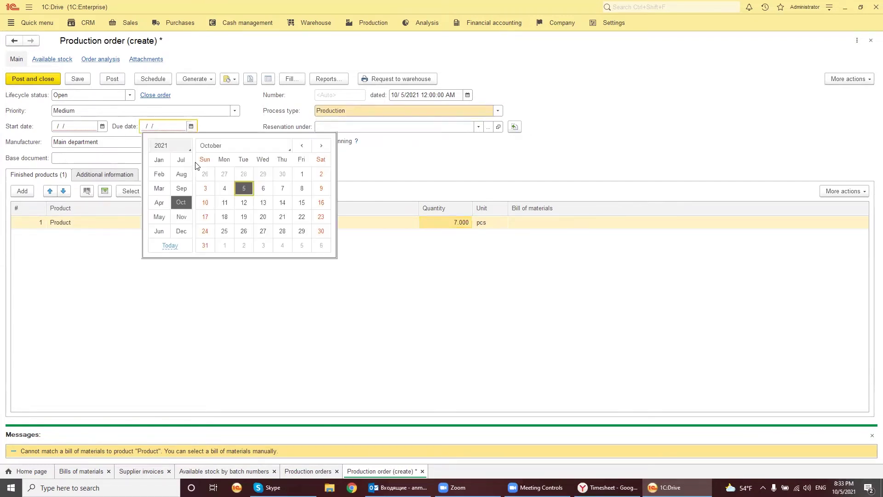
click(282, 219)
click(102, 127)
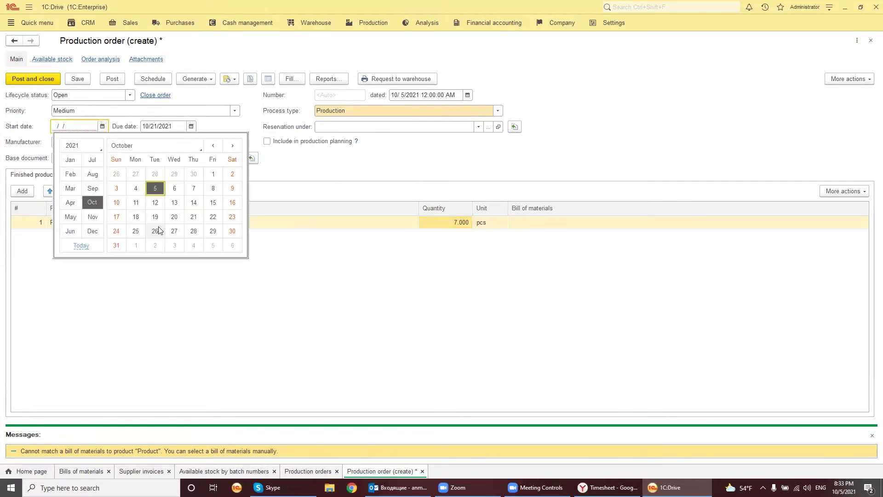
click(174, 188)
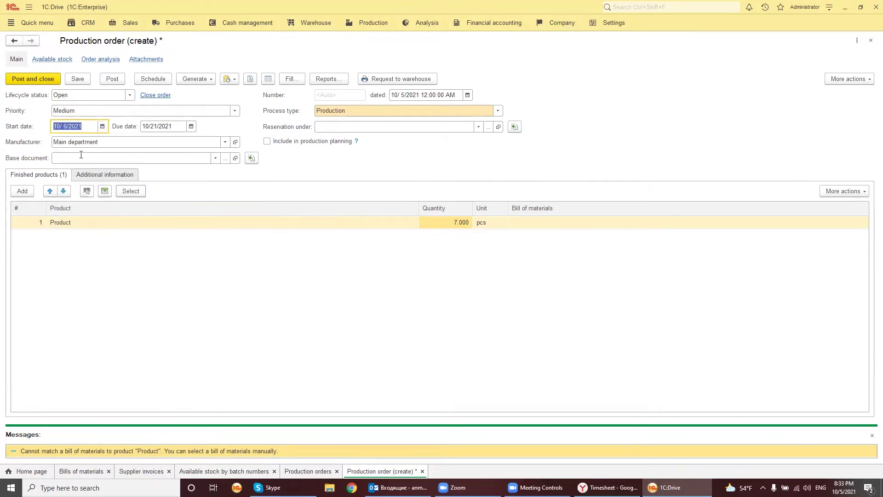
- Select the bill of materials named Product for the order's finished product
click(529, 223)
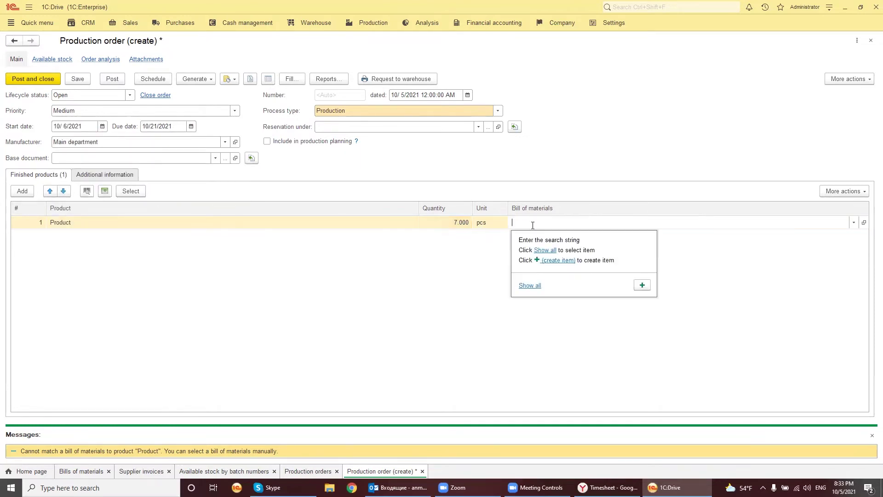
click(530, 286)
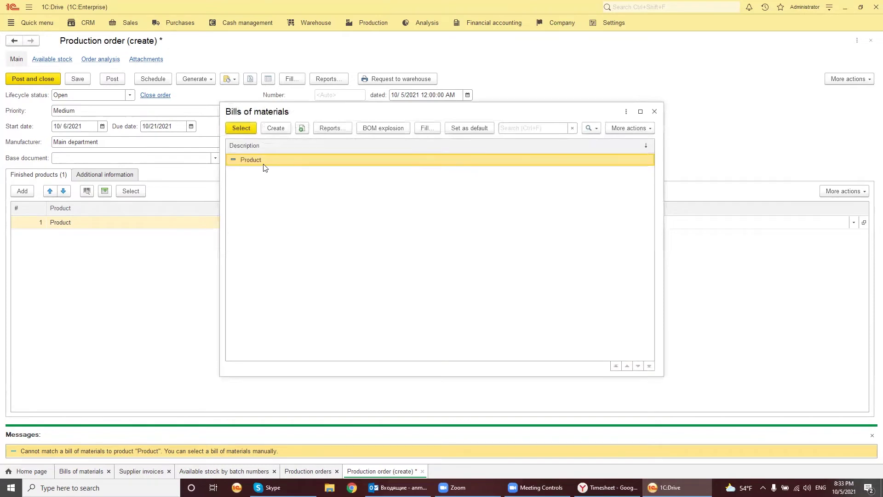
double_click(265, 163)
- Set the production order's lifecycle status to In progress and post the order
click(130, 94)
click(86, 123)
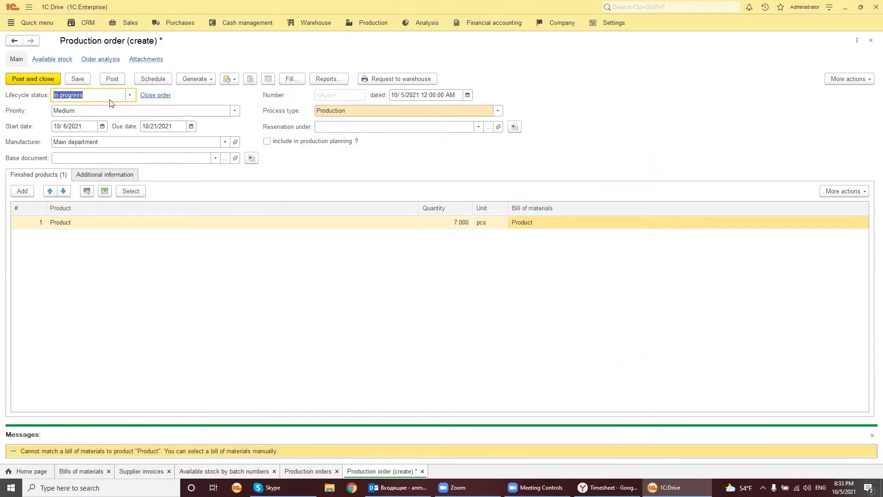
click(105, 82)
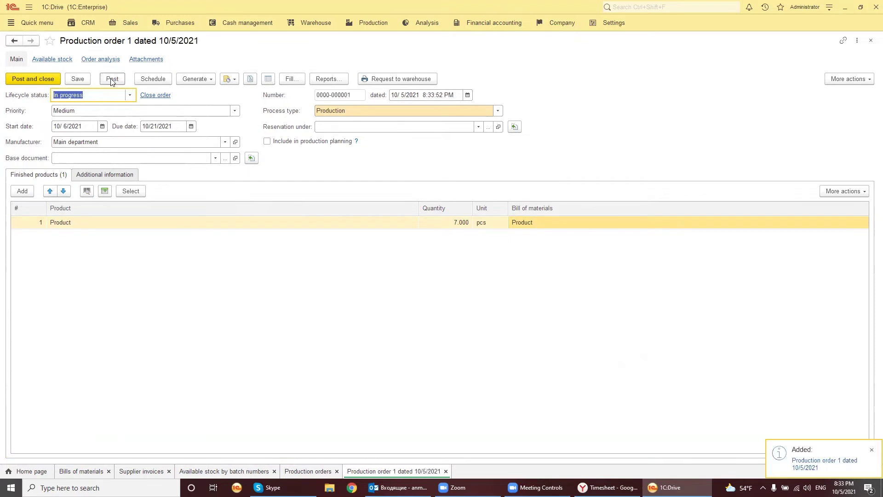
- Generate the Work-in-progress document for Product from the production order and close the generation dialog
click(194, 79)
click(216, 177)
click(331, 184)
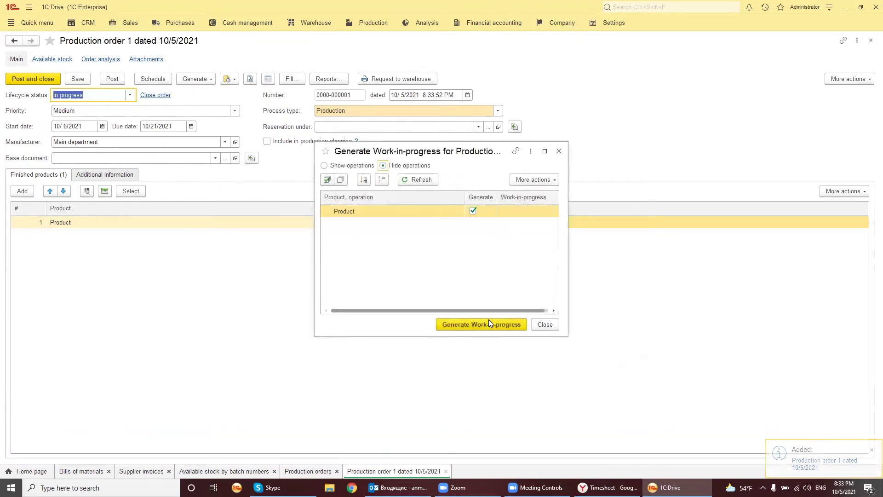
click(494, 324)
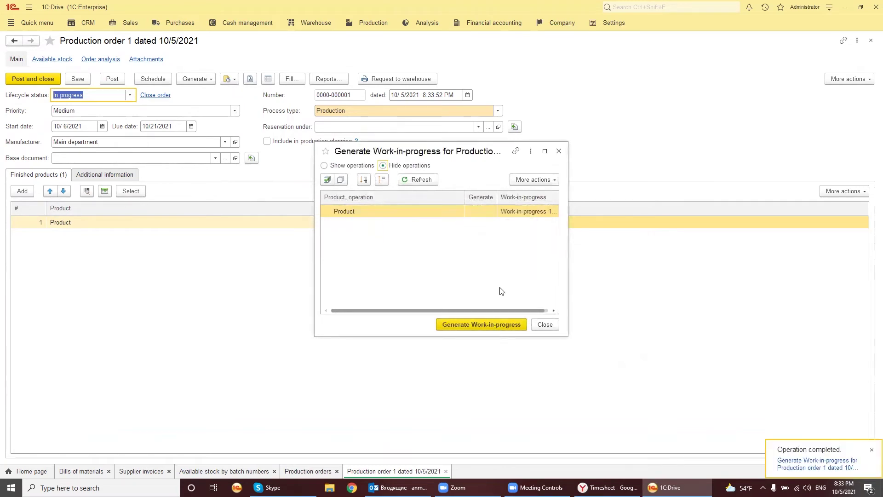
click(544, 324)
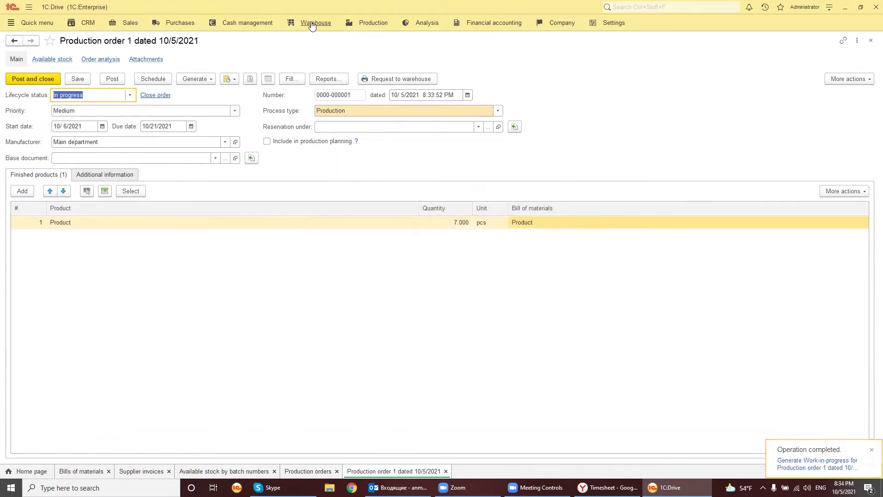
- Open the Work-in-progress document generated for the 7 pcs of Product from the Work-in-progress list
click(365, 23)
click(64, 139)
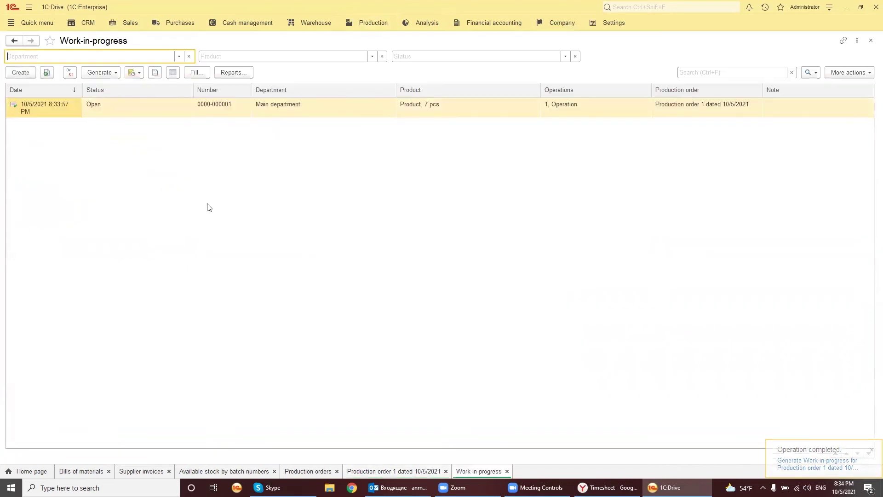
click(125, 106)
double_click(125, 106)
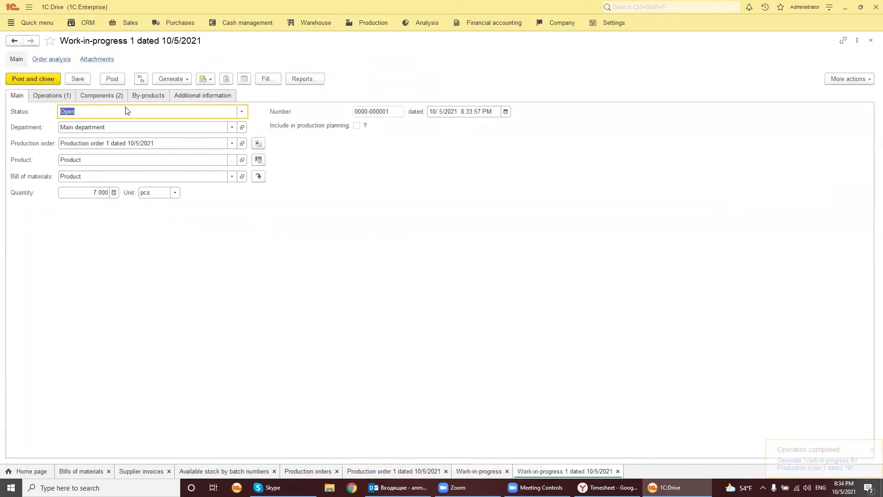
- Examine the components, operations and by-products of the Work-in-progress document
click(106, 99)
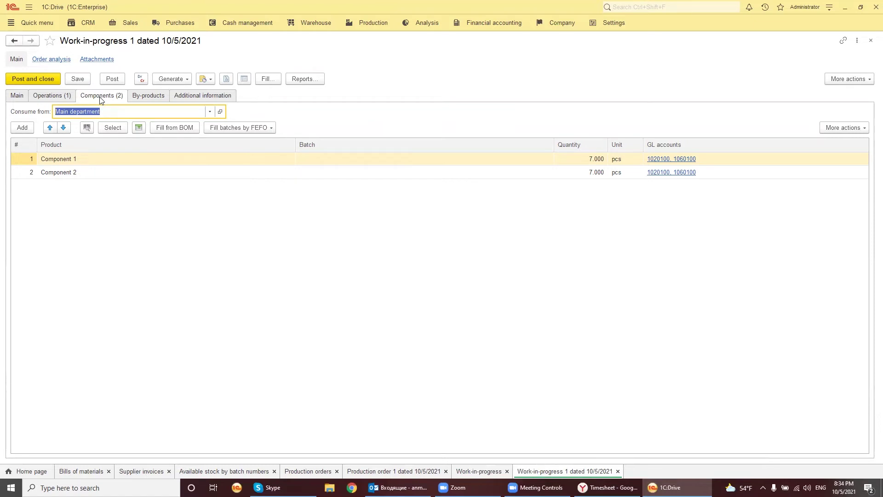
click(50, 97)
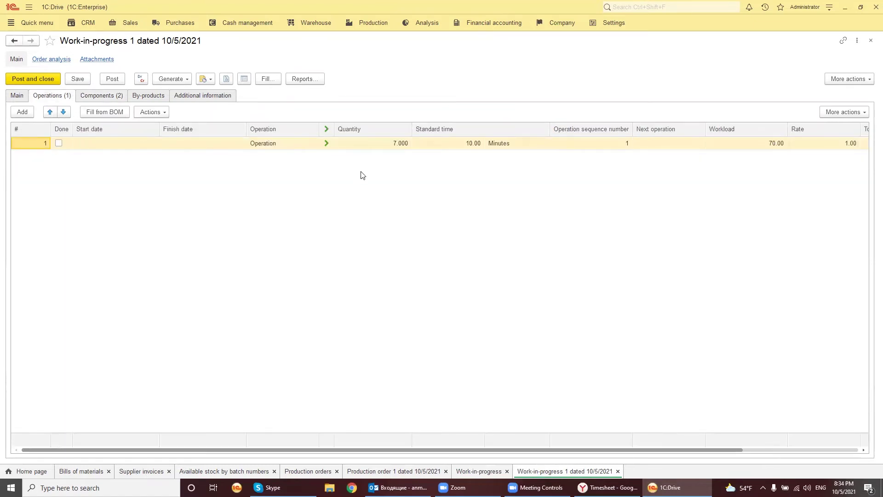
drag(423, 448, 355, 450)
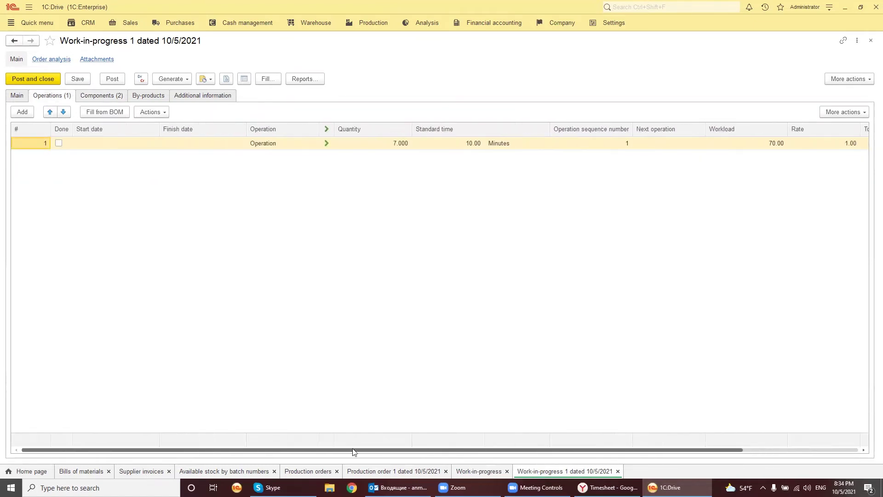
click(146, 97)
click(114, 96)
click(209, 111)
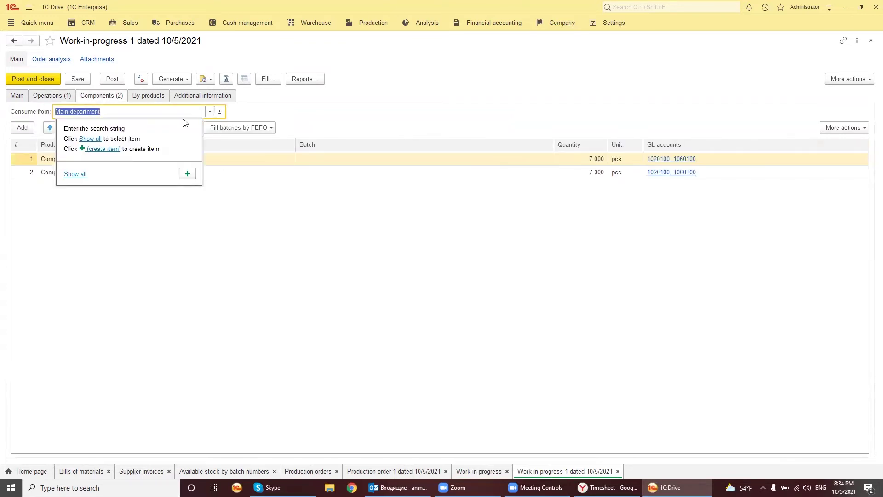
click(80, 174)
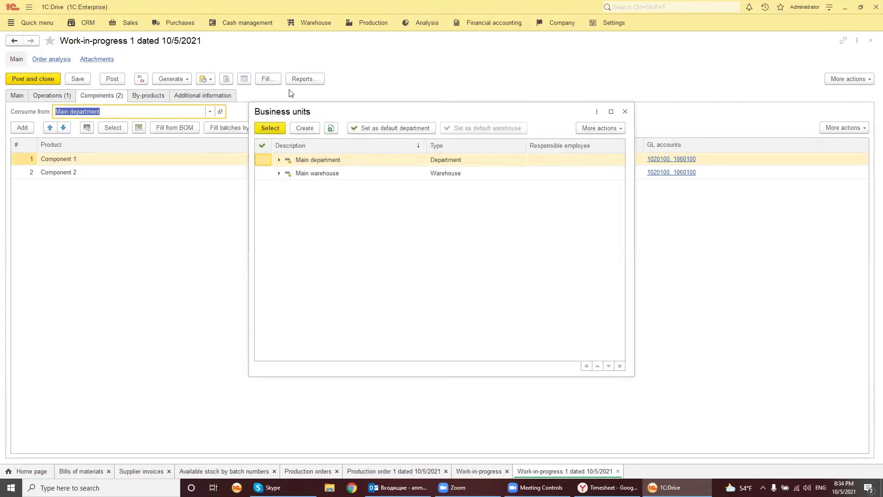
click(624, 112)
- Check the component batches in Main warehouse in the Available stock by batch numbers report
click(480, 472)
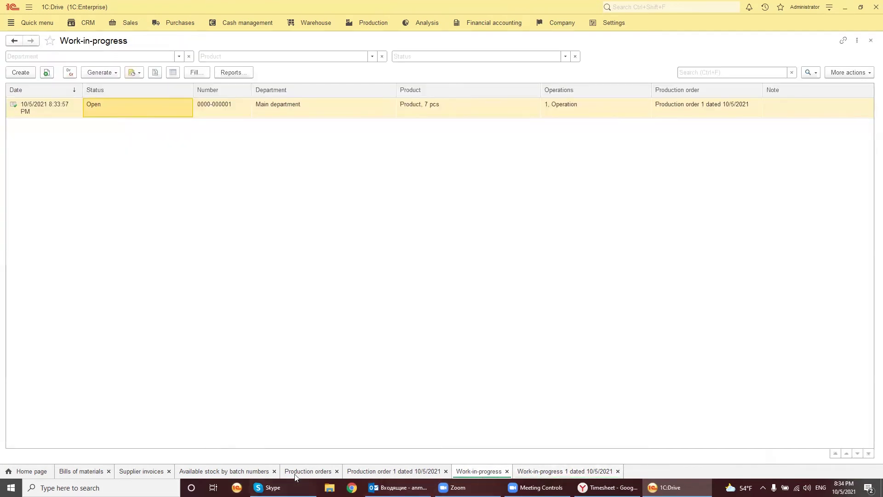
click(244, 474)
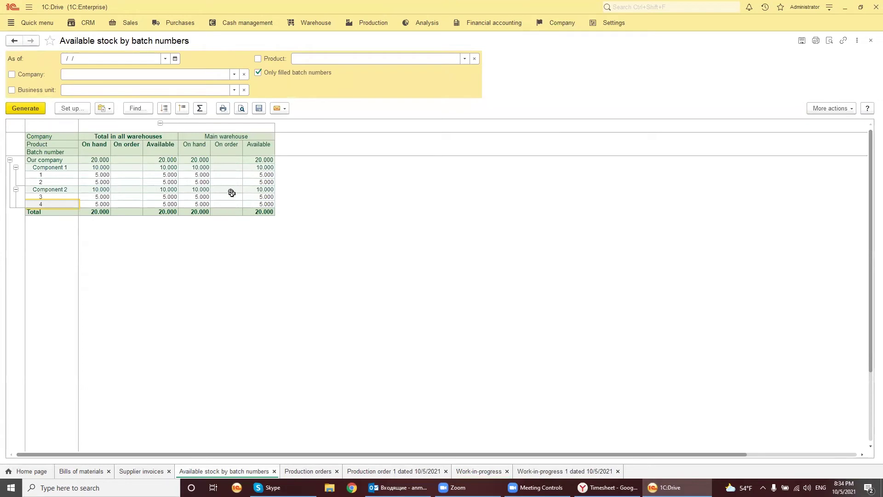
drag(205, 135, 246, 209)
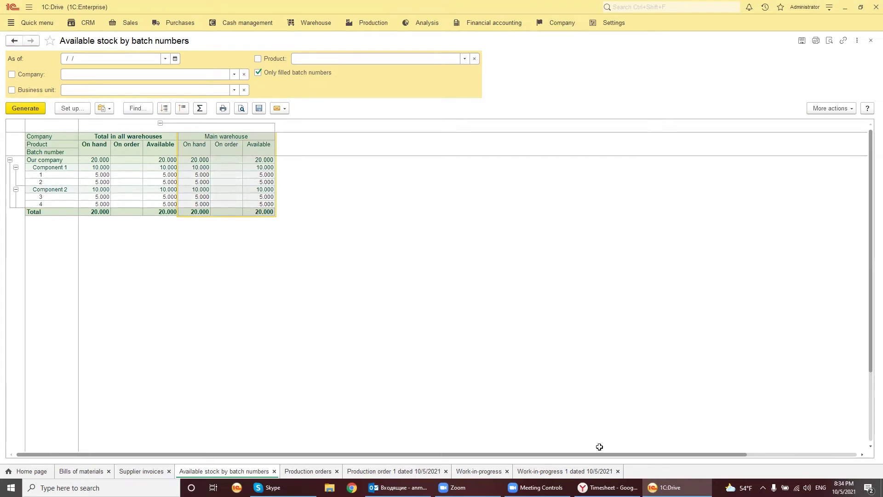
- Set Main warehouse as the business unit the Work-in-progress document consumes its components from
click(559, 472)
click(211, 113)
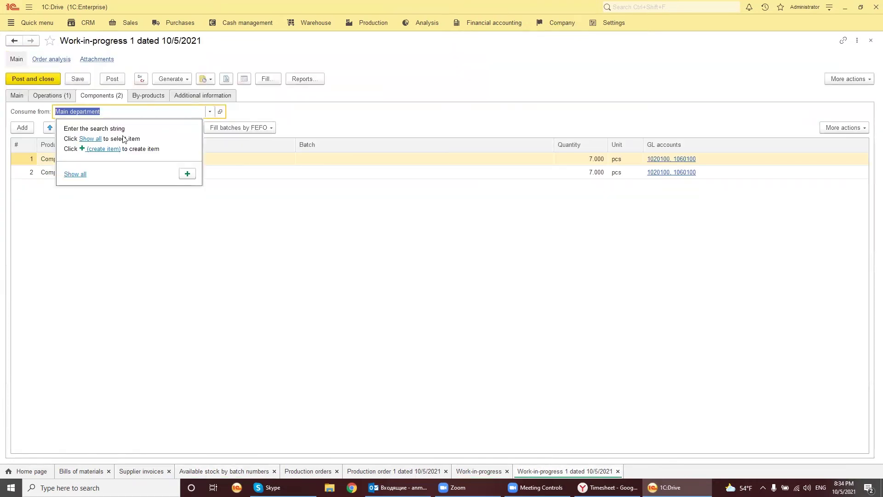
click(80, 175)
double_click(325, 179)
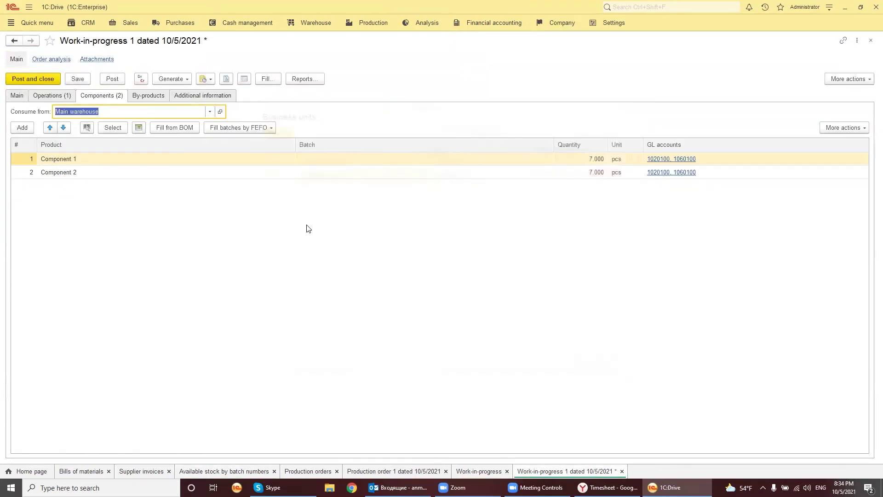
- Set the Work-in-progress document's status to In progress and try to post it
click(17, 96)
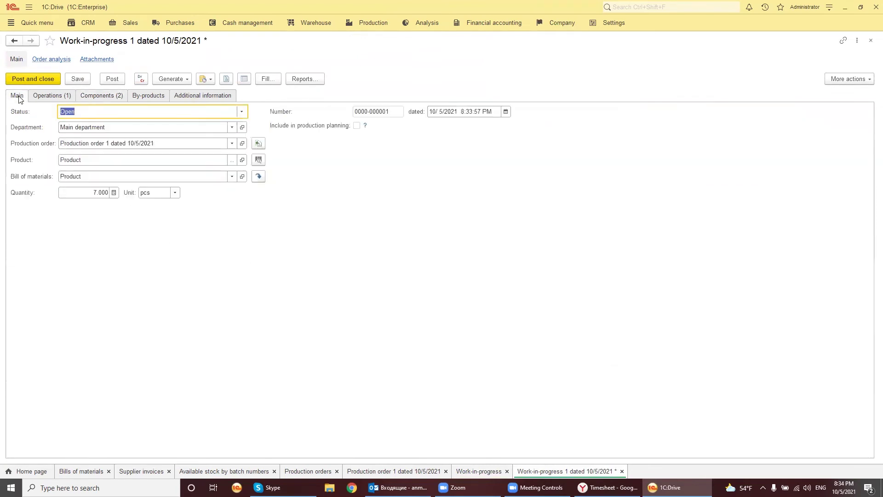
click(241, 113)
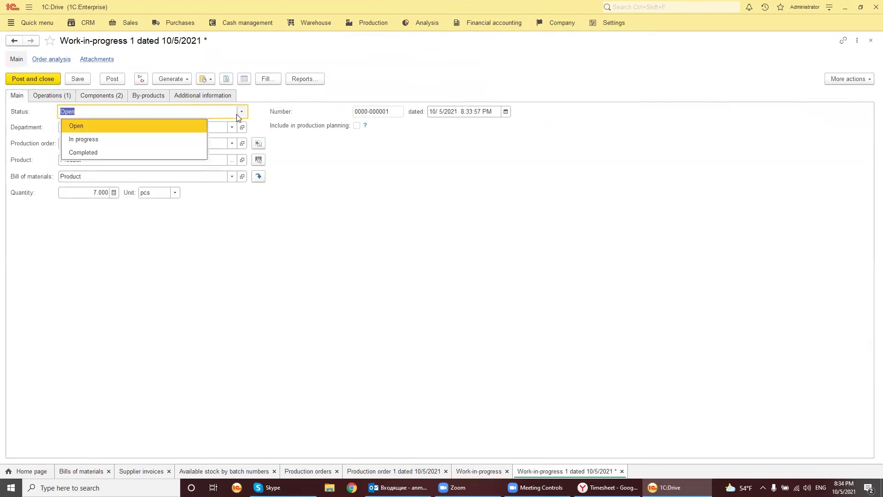
click(93, 139)
click(495, 262)
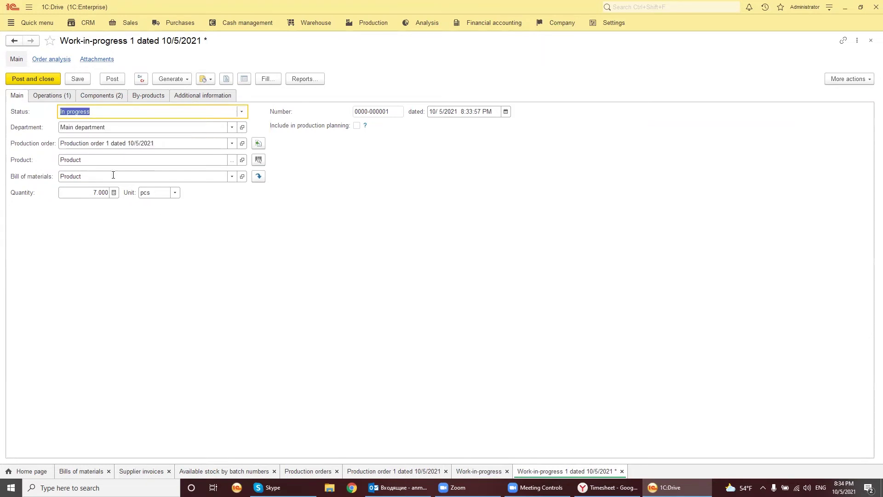
click(111, 79)
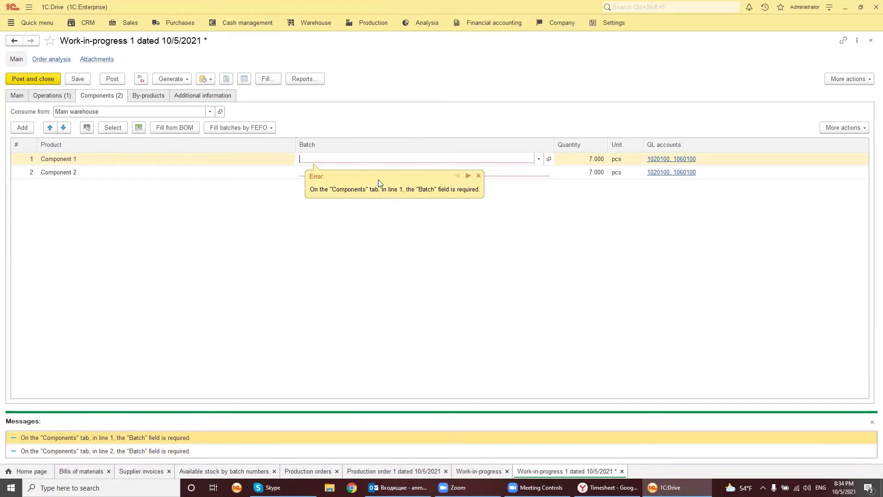
click(479, 177)
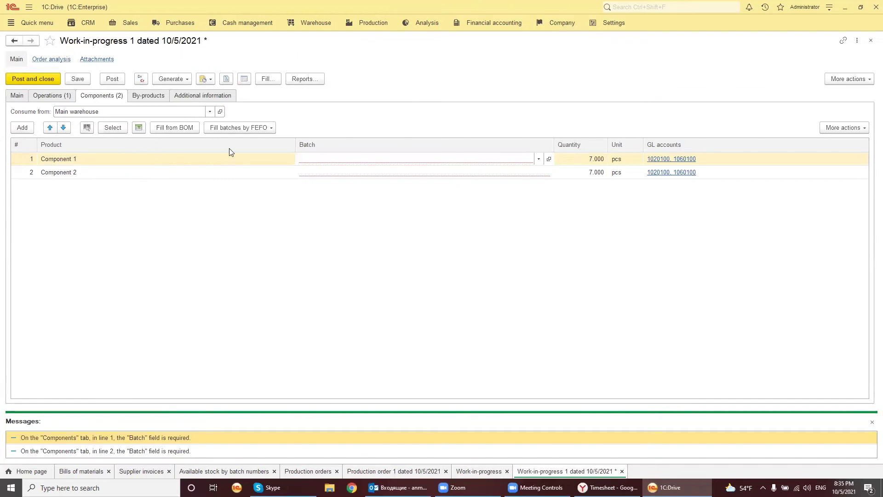
- Fill the component batches by FEFO in all lines and review the batches and quantities for Component 1
click(238, 128)
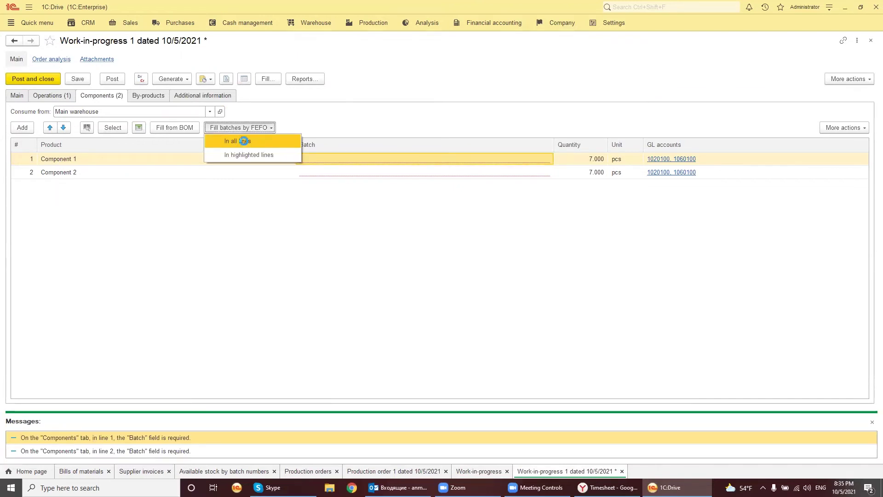
click(245, 141)
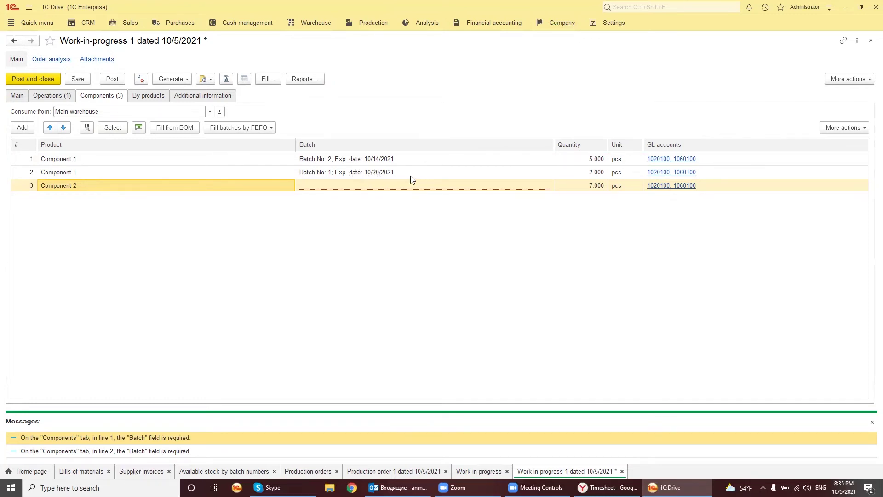
click(362, 160)
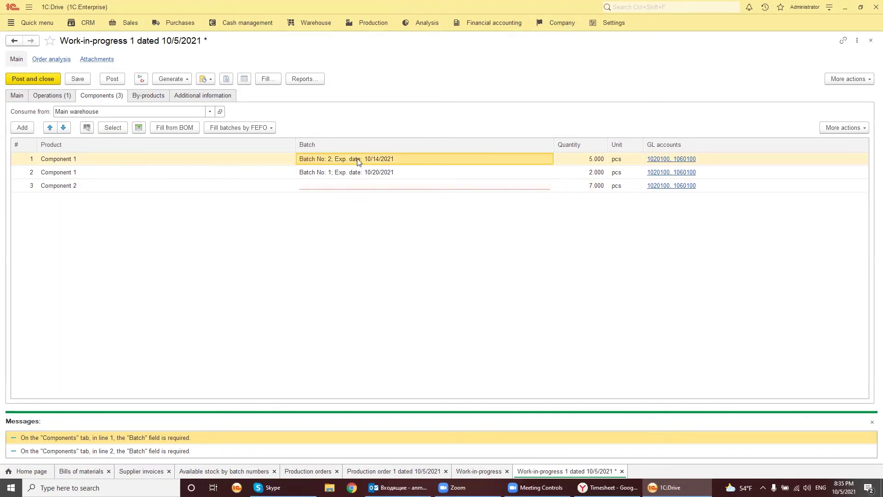
click(587, 161)
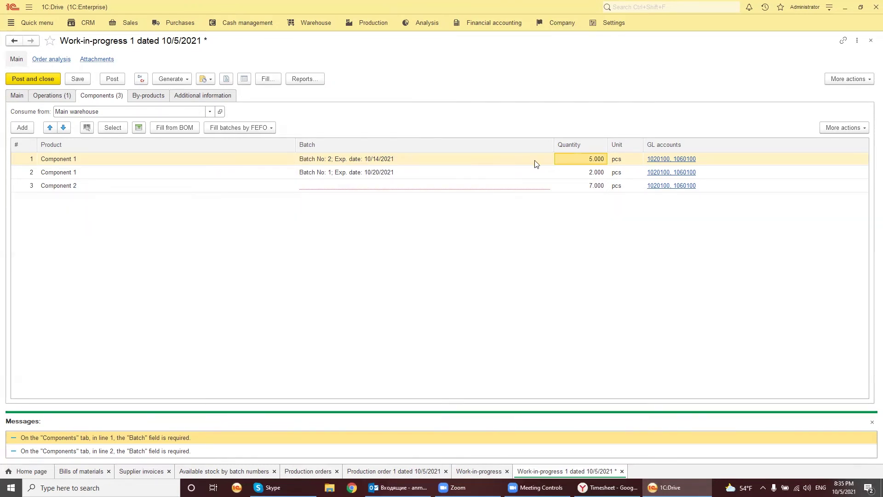
click(378, 161)
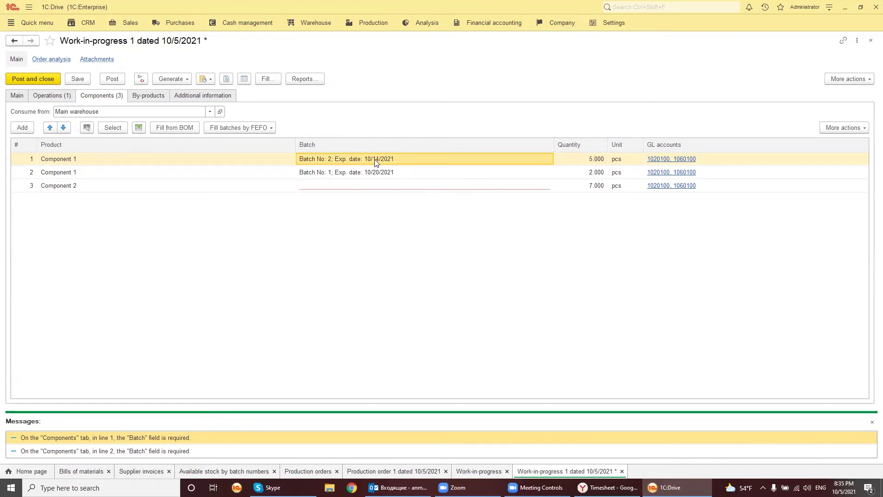
click(379, 176)
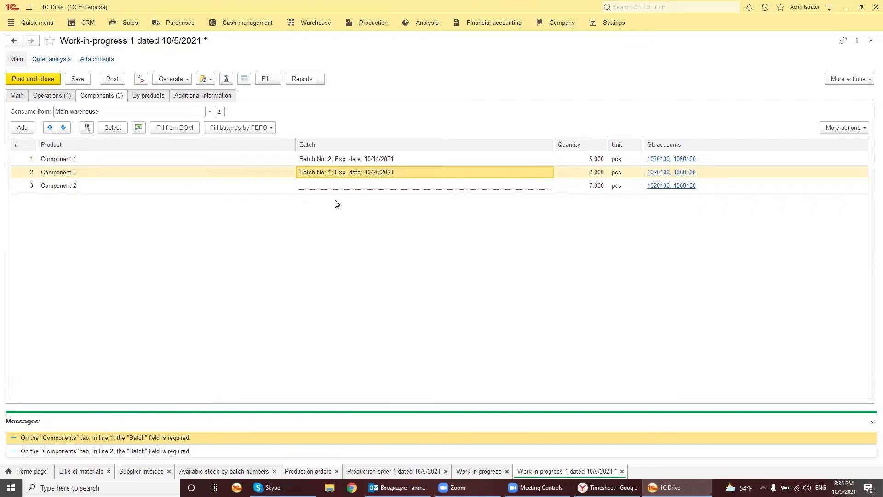
- Assign Batch No: 3 to the Component 2 line and try to post the document
click(339, 187)
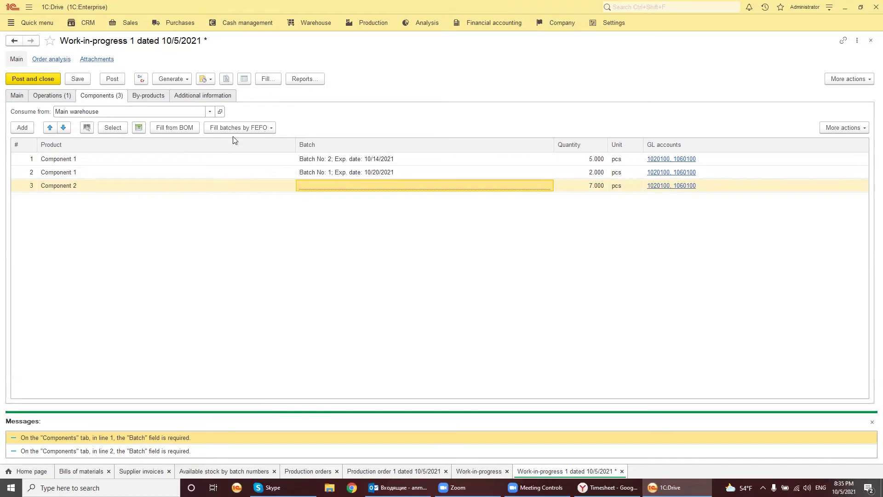
click(76, 189)
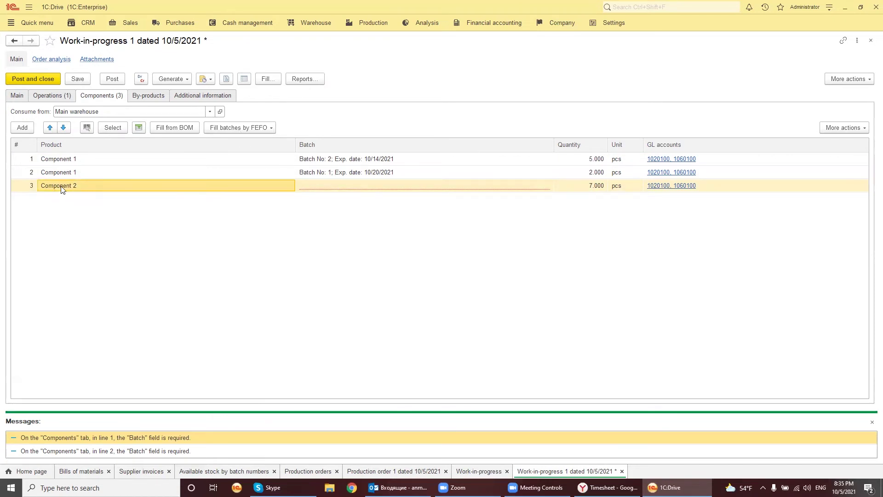
click(341, 186)
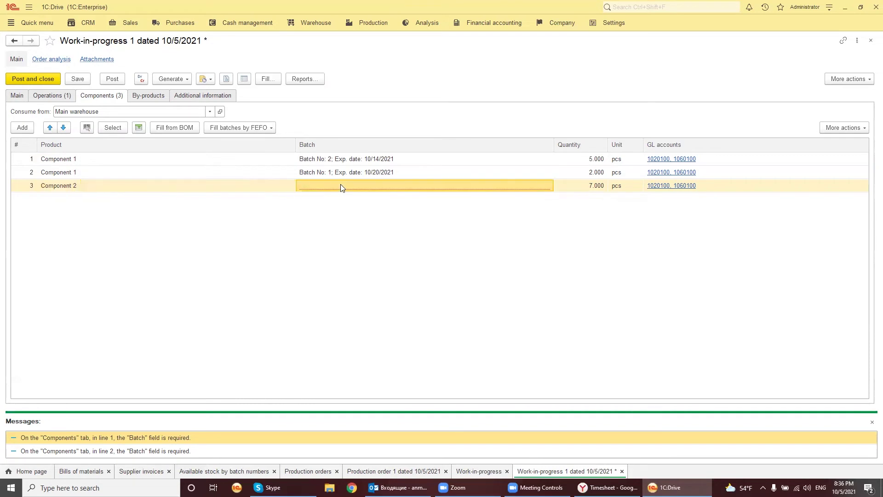
click(340, 186)
click(317, 249)
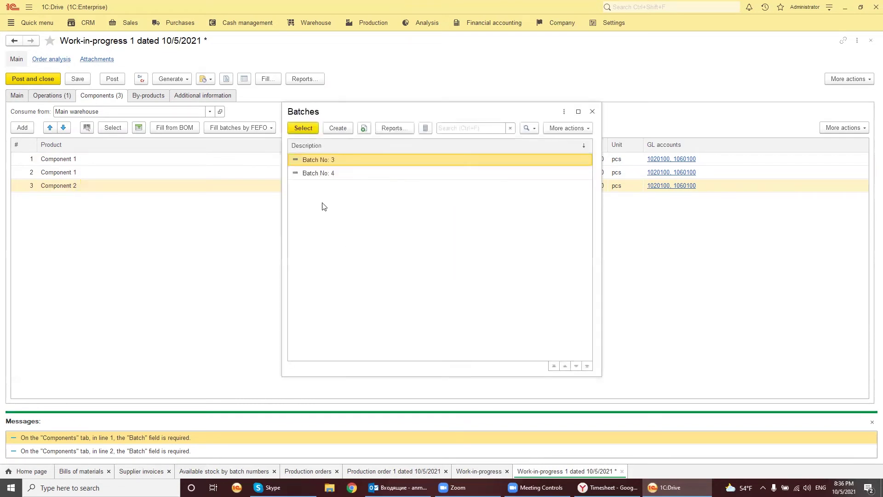
double_click(320, 160)
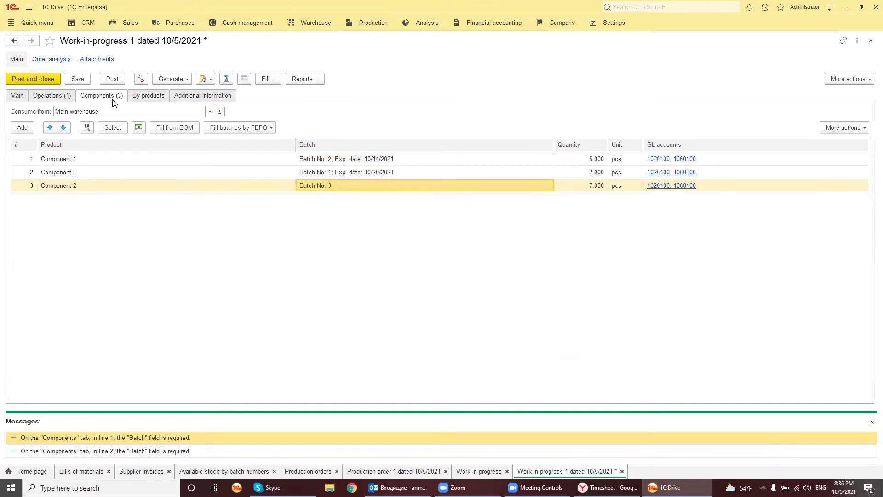
click(112, 78)
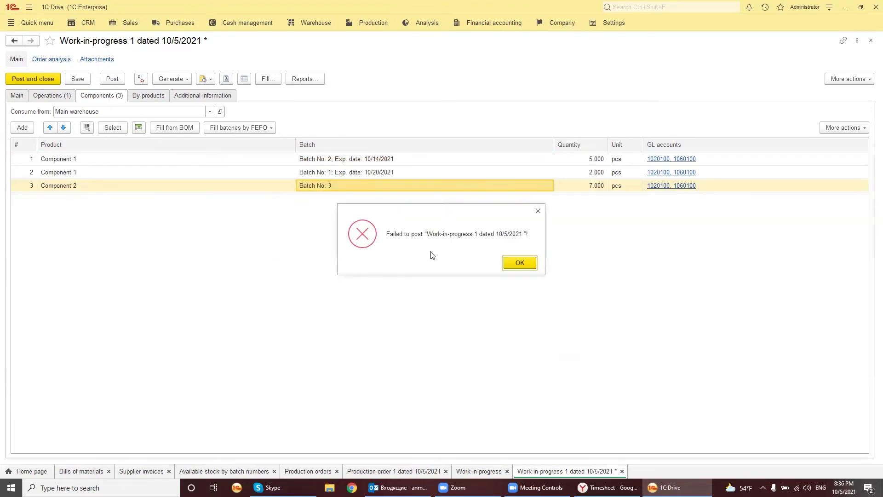
click(520, 262)
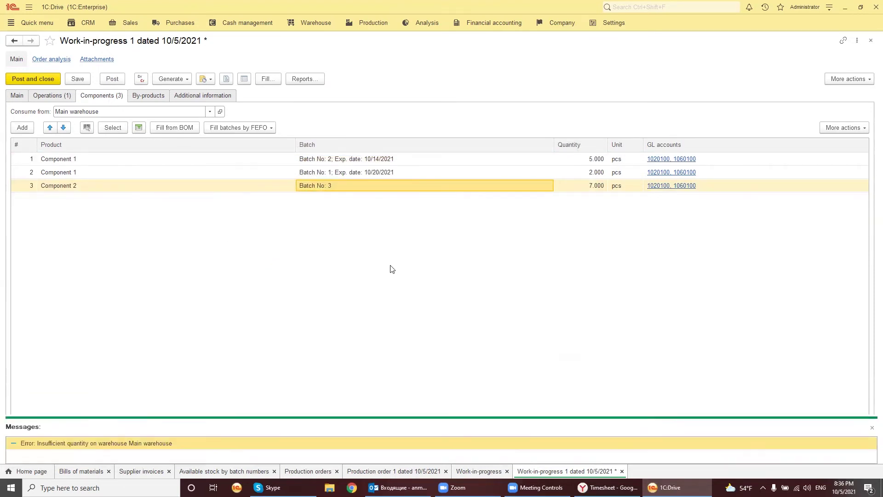
- Add another component line for Component 2 with Batch No: 4 and a quantity of 2 pcs
click(581, 188)
click(355, 190)
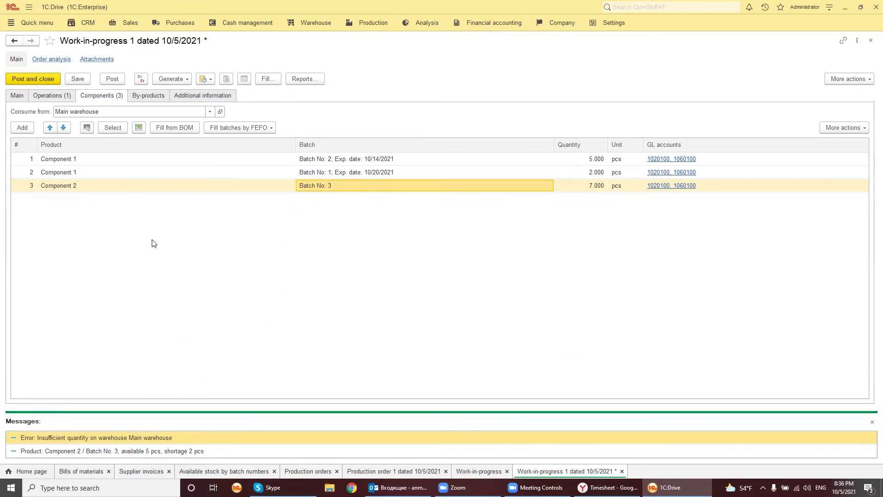
click(104, 194)
click(22, 128)
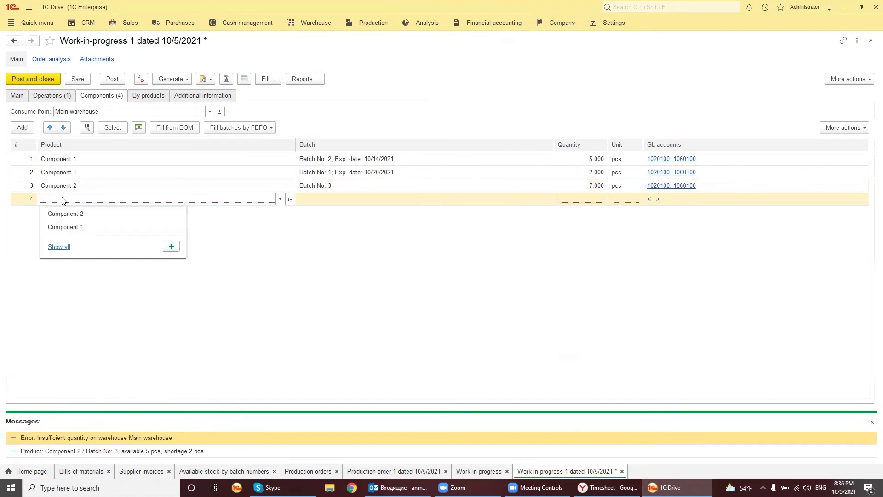
click(79, 212)
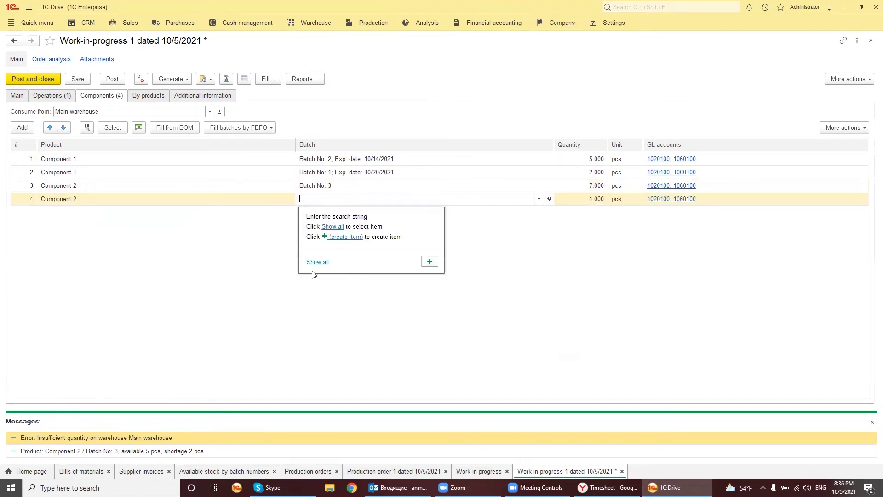
double_click(329, 174)
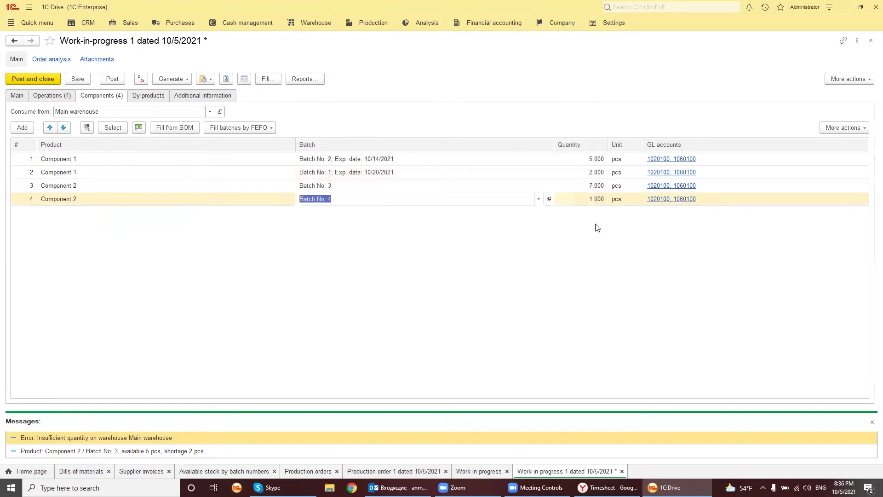
click(584, 199)
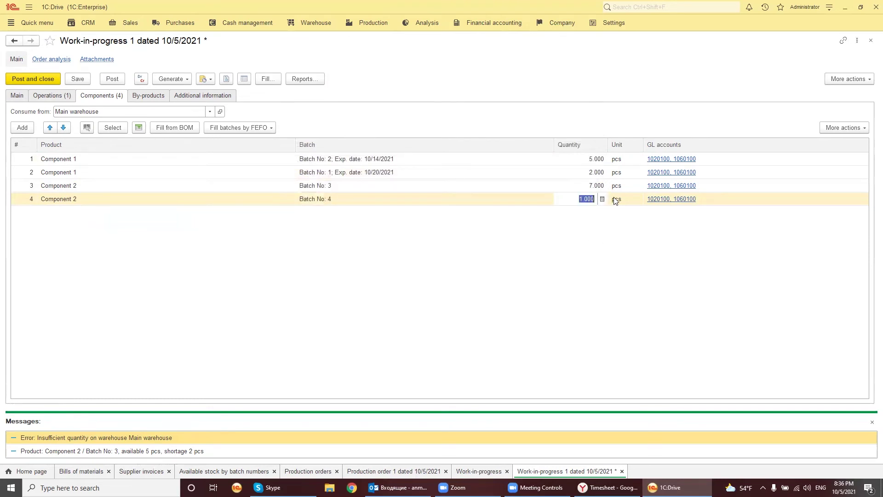
text(2)
- Set the quantity of the Component 2 line with Batch No: 3 to 5 pcs and post the document
click(584, 185)
click(584, 185)
drag(579, 185, 595, 185)
text(5)
key(Return)
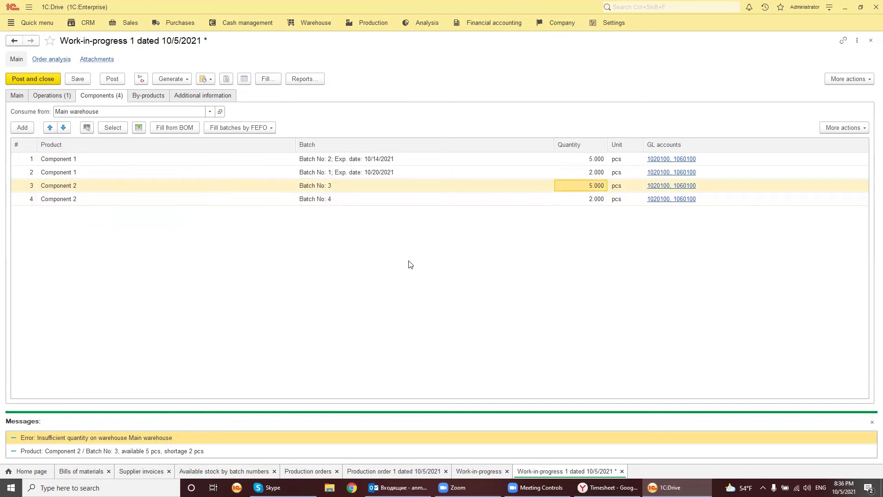
click(112, 79)
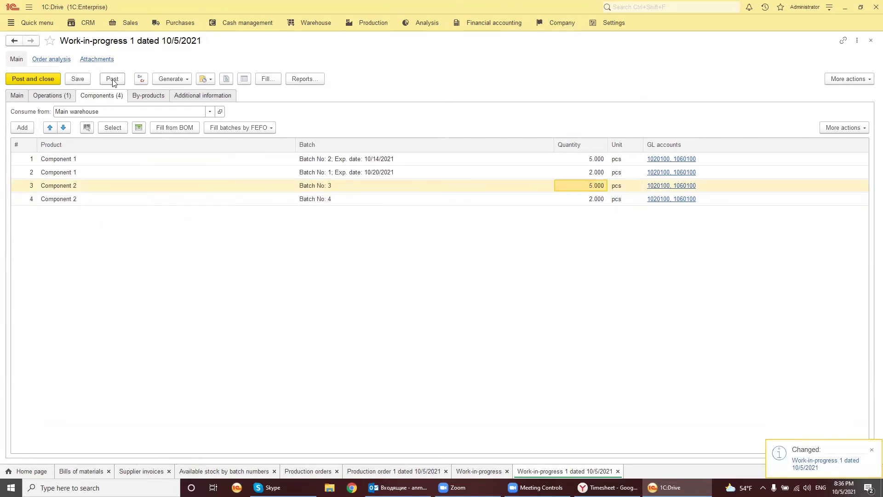
- Set the Work-in-progress status to Completed, post the document, and review its operations and components
click(26, 96)
click(241, 111)
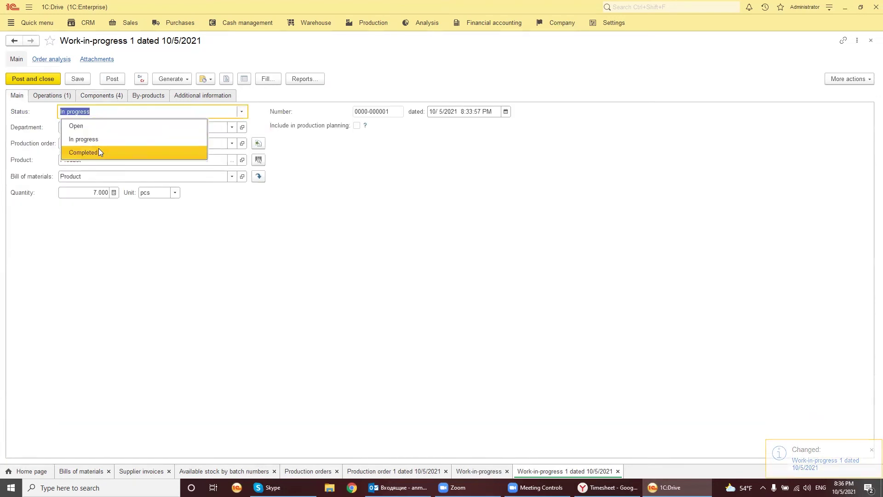
click(98, 148)
click(490, 261)
click(114, 79)
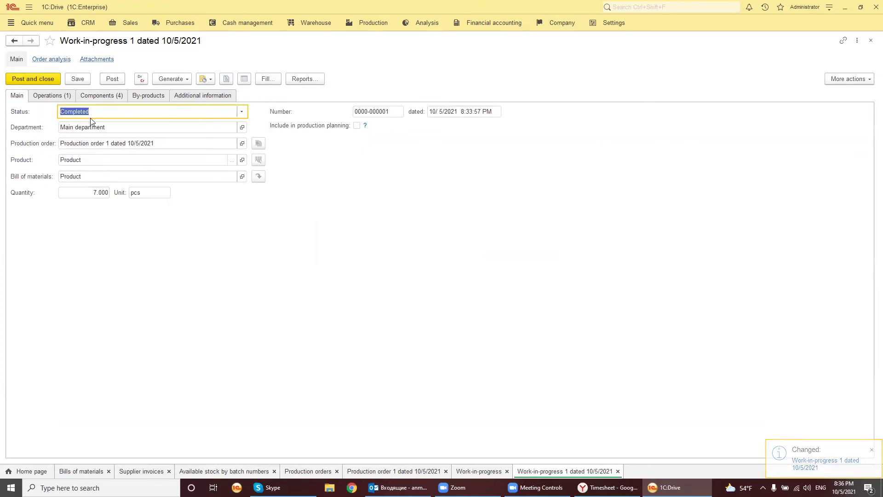
click(49, 96)
click(104, 97)
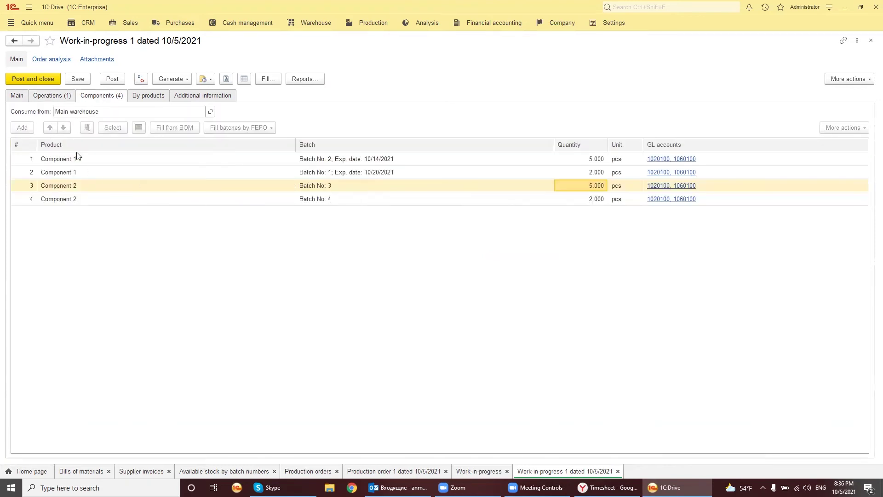
- Generate a Production document from the Work-in-progress and assign a new batch with number 5 to its finished product
click(174, 81)
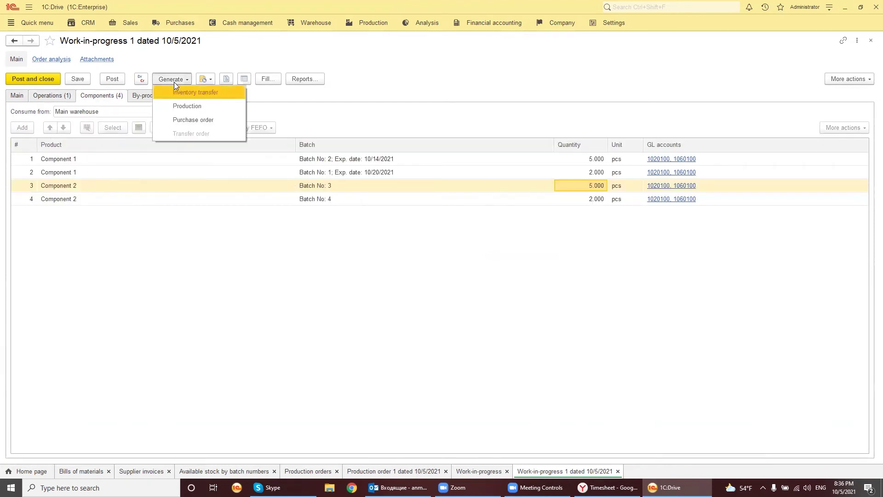
click(195, 106)
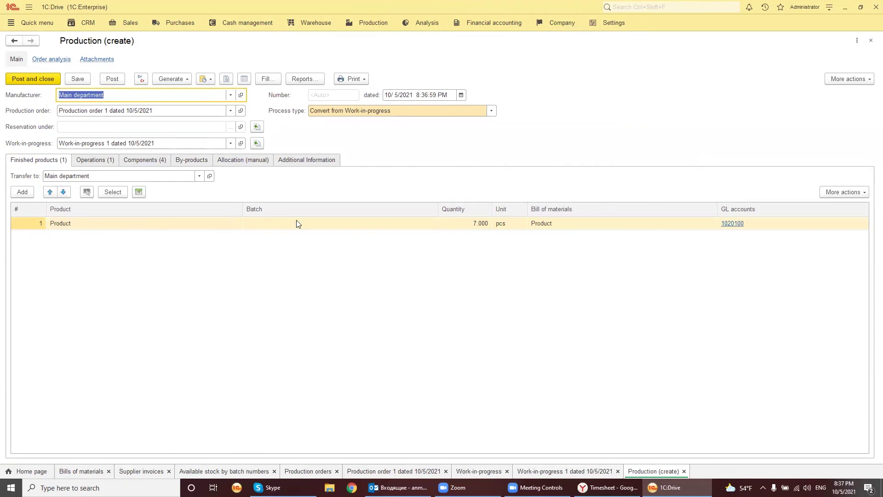
double_click(335, 225)
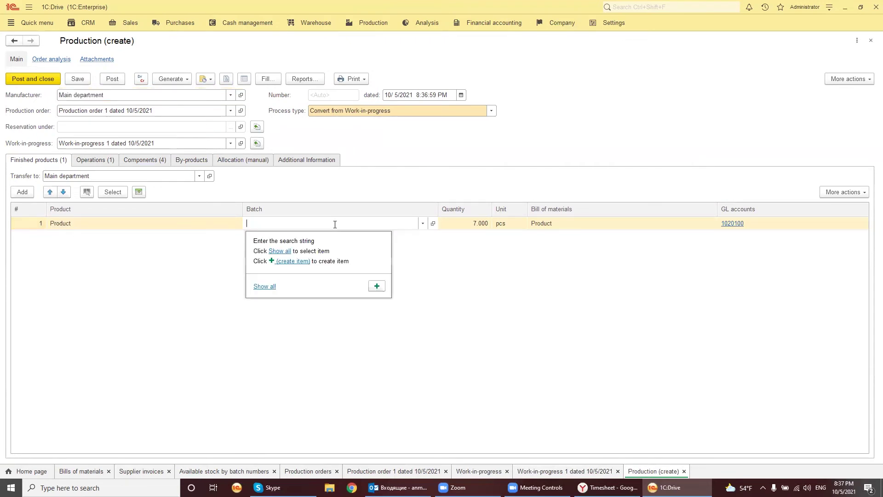
click(360, 327)
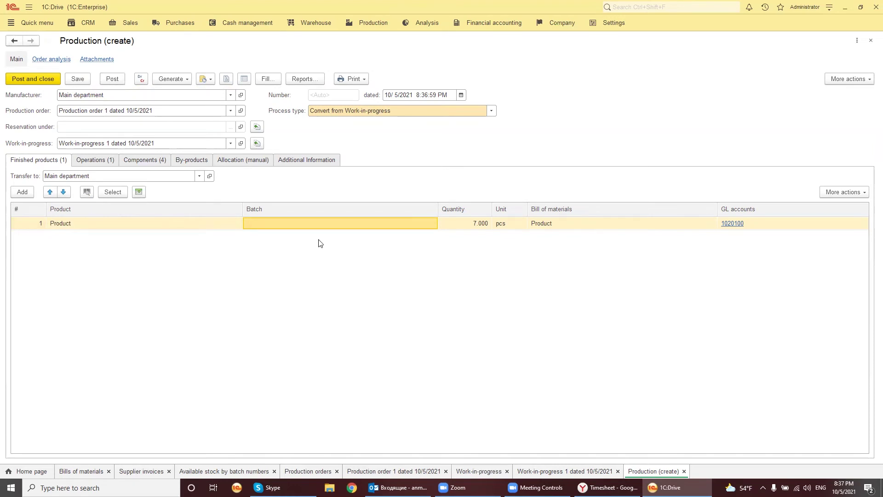
click(336, 224)
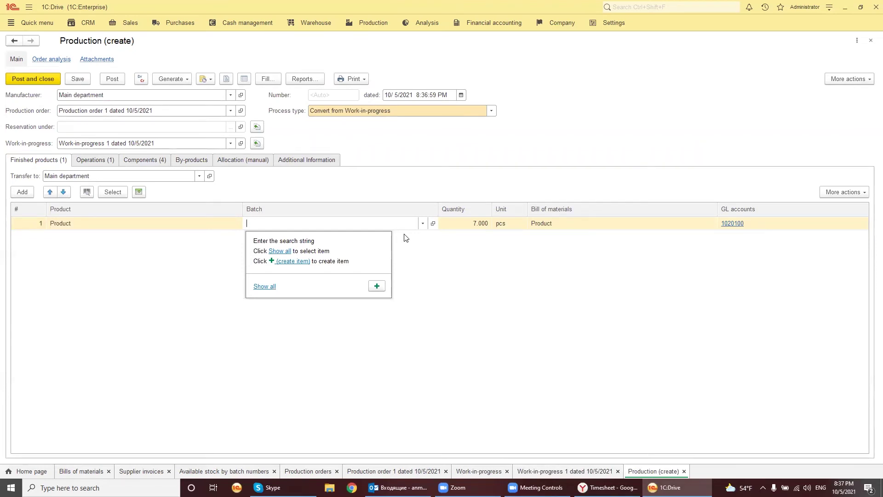
click(274, 287)
click(340, 130)
text(5)
click(352, 222)
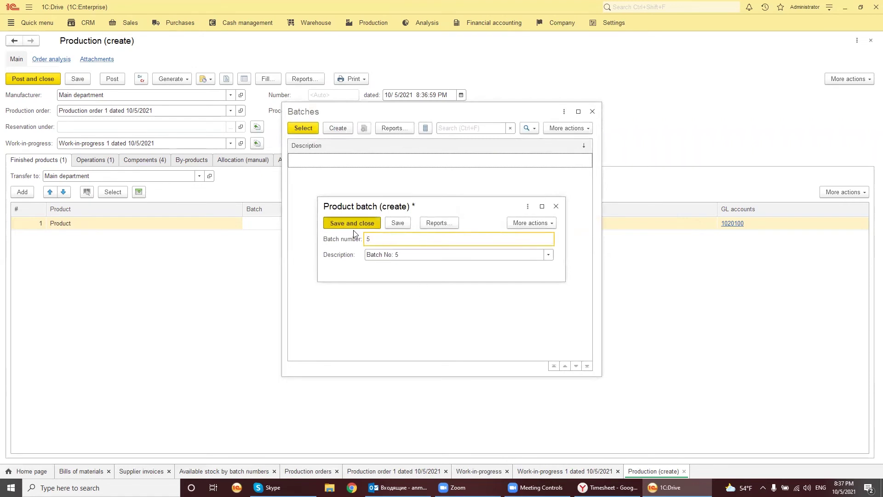
click(303, 128)
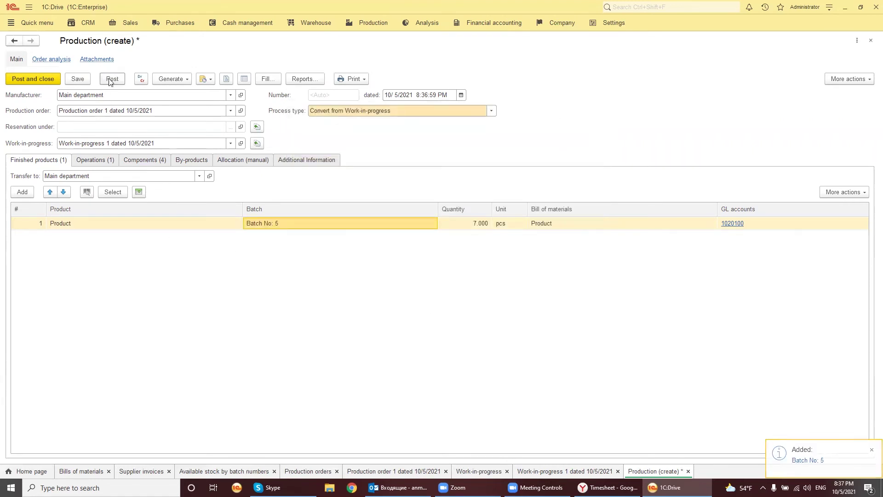
- Allocate the components automatically again in the new Production document and post it
click(243, 160)
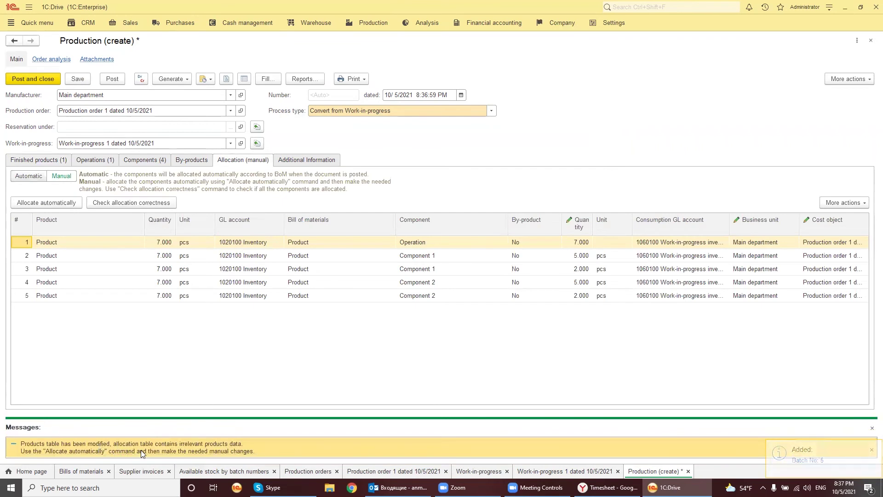
click(119, 80)
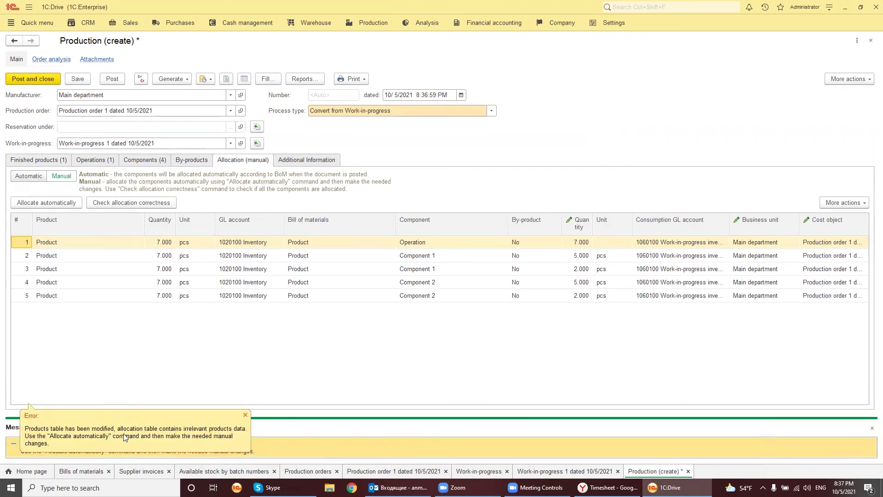
click(245, 416)
click(44, 205)
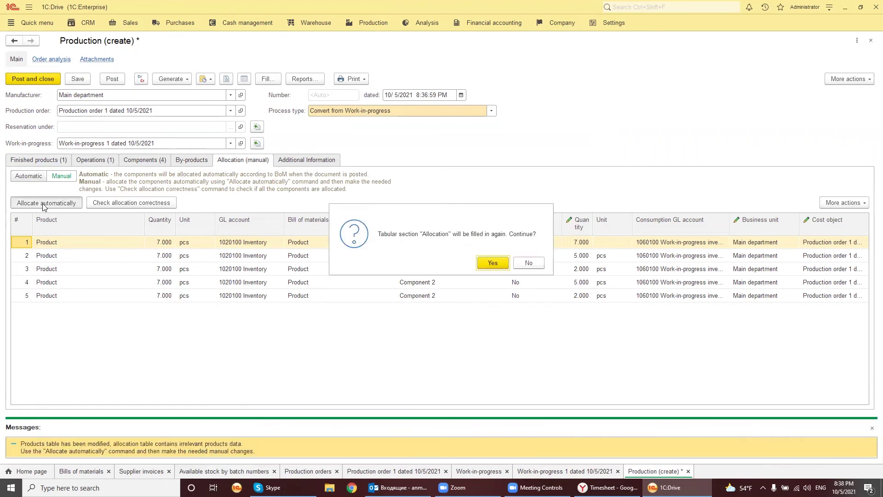
click(490, 263)
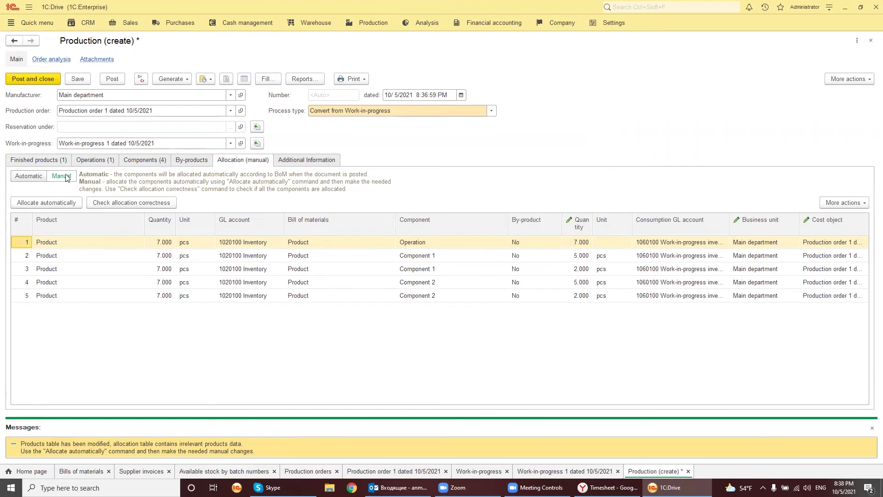
click(46, 205)
click(492, 264)
click(112, 78)
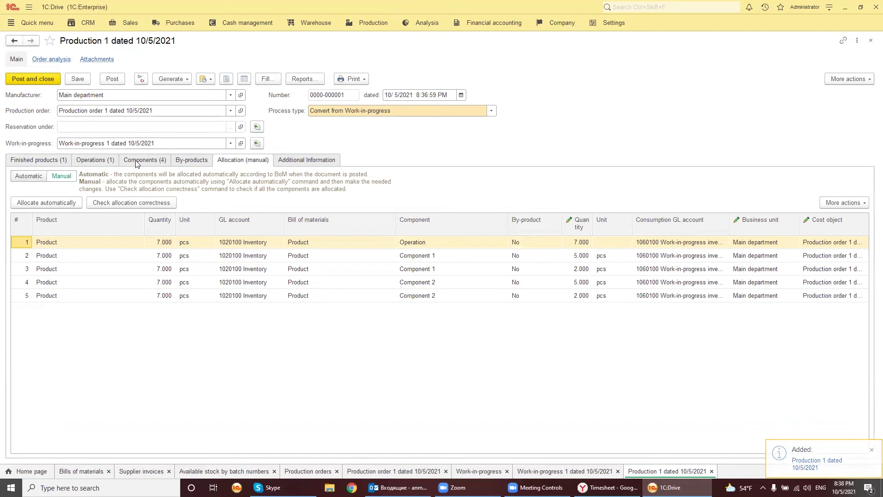
- Refresh the Available stock by batch numbers report and generate its Available stock variant to check the finished product's location
click(52, 166)
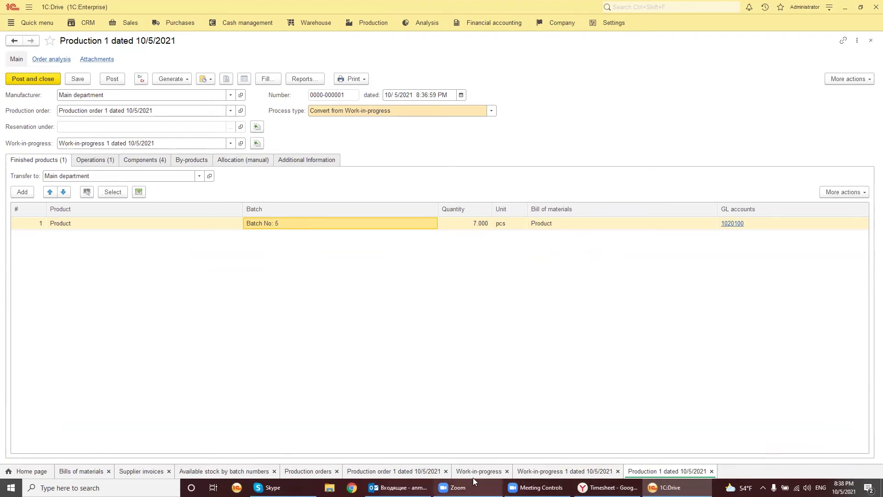
click(228, 471)
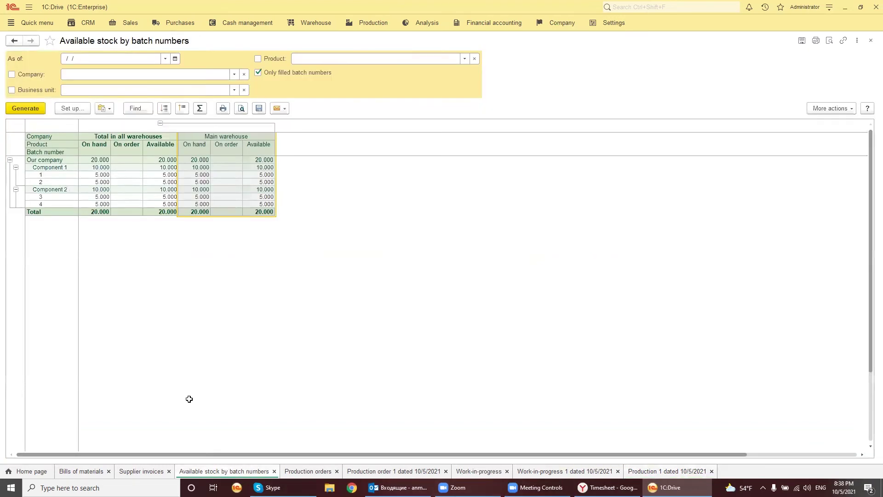
click(40, 110)
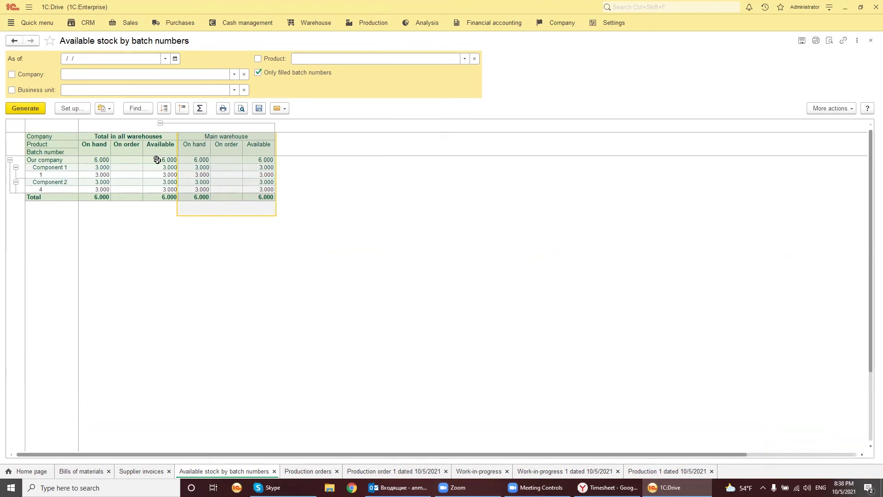
click(104, 109)
click(139, 136)
click(27, 92)
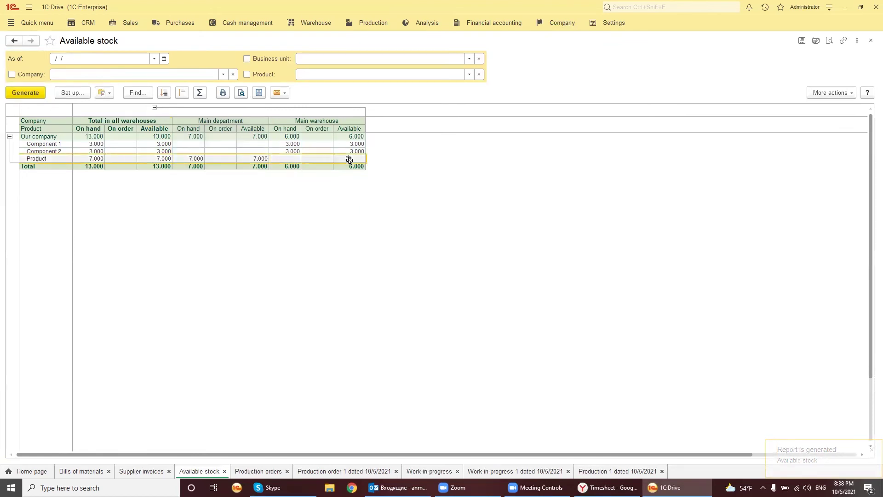
click(191, 159)
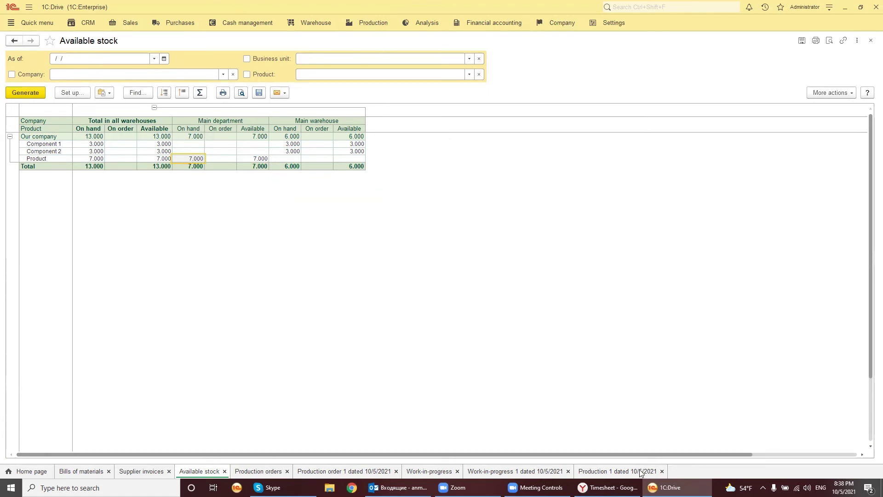
- Transfer the finished products of Production 1 to the Main warehouse, and post and close the document
click(624, 473)
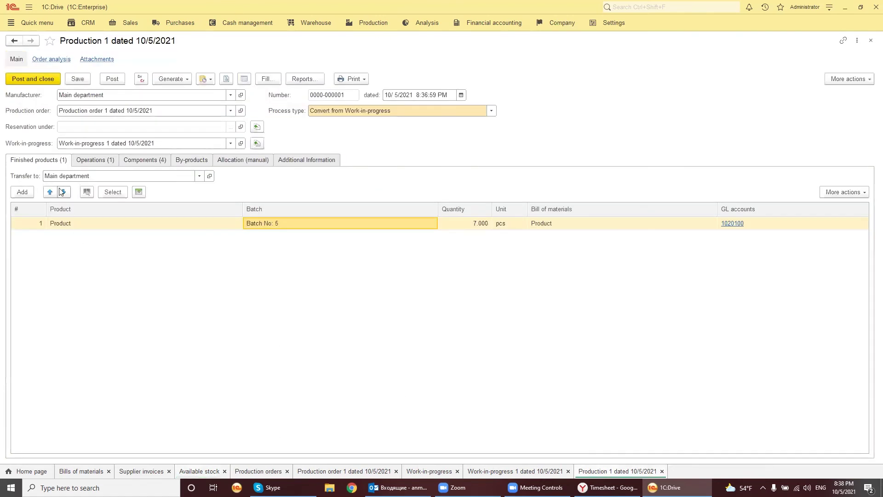
click(200, 177)
click(95, 191)
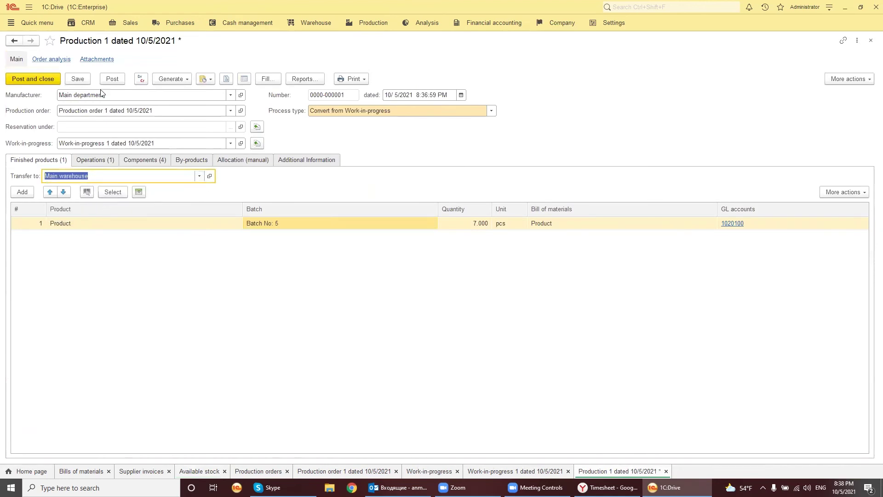
click(111, 79)
click(34, 76)
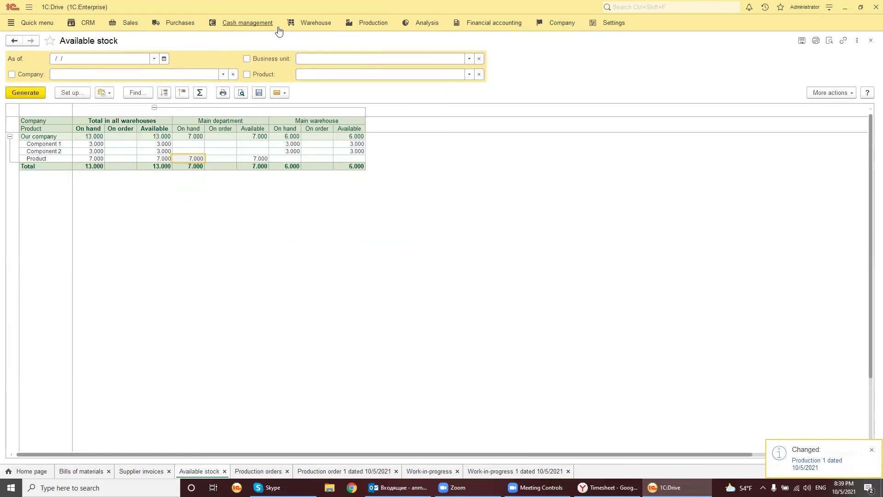
- Reopen Production 1 dated 10/5/2021 from the list of production documents
click(365, 23)
click(44, 142)
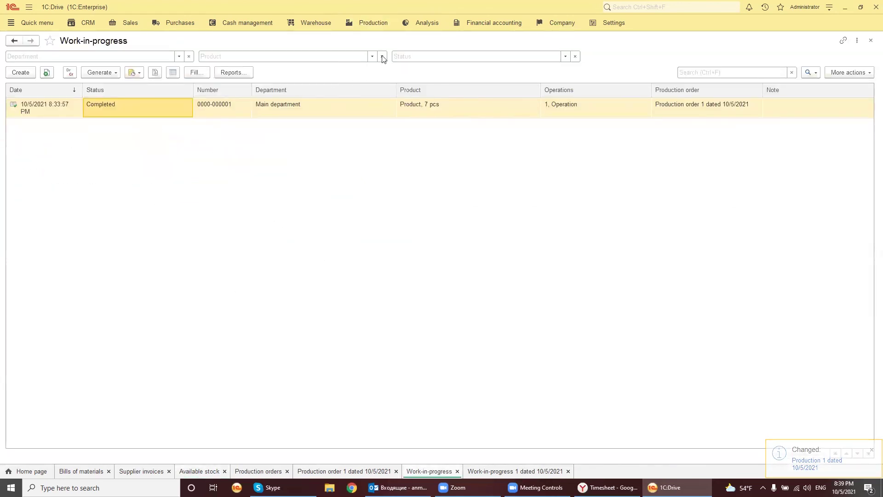
click(373, 23)
click(34, 102)
double_click(169, 122)
- Clear the finished product's batch, allocate the components automatically again, and post the Production document
double_click(282, 225)
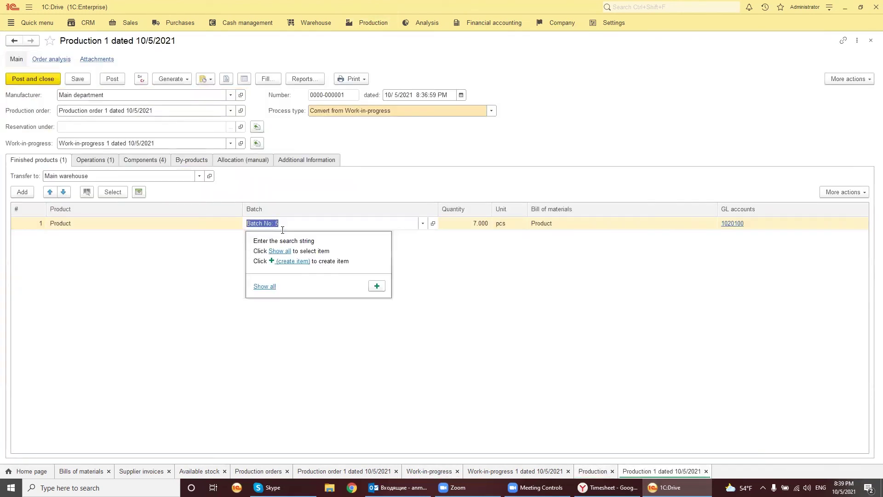
key(BackSpace)
key(Escape)
click(116, 79)
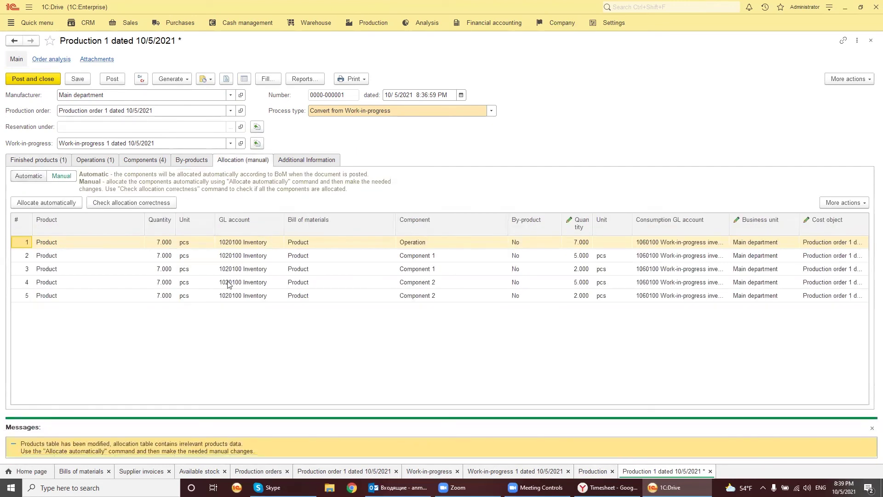
click(48, 203)
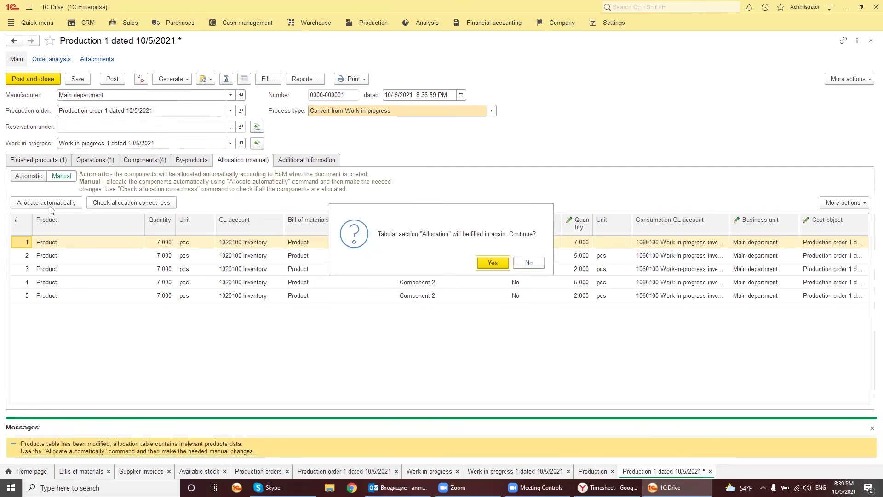
click(491, 264)
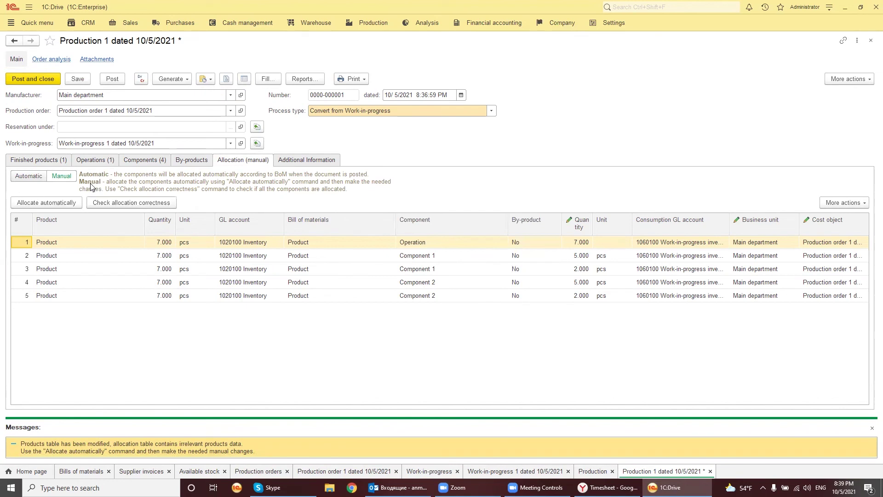
click(112, 79)
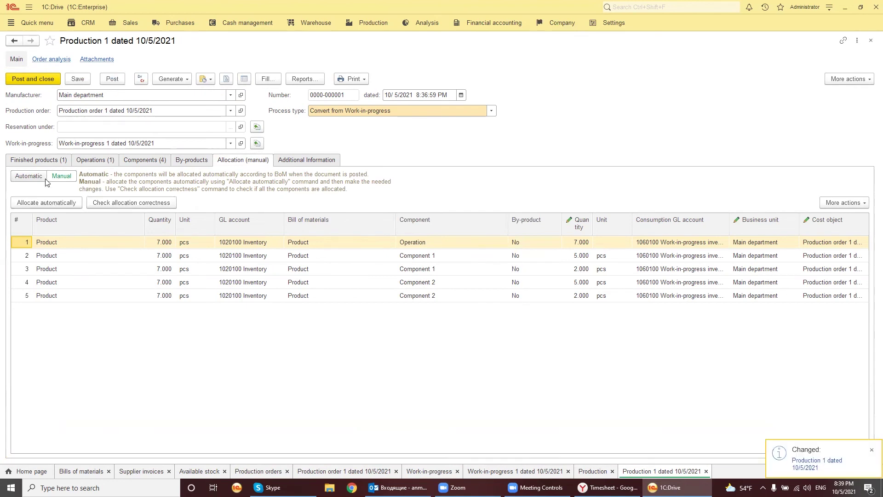
- Assign Batch No: 5 to the finished product, rerun the automatic allocation, and post and close the Production document
click(40, 160)
click(368, 226)
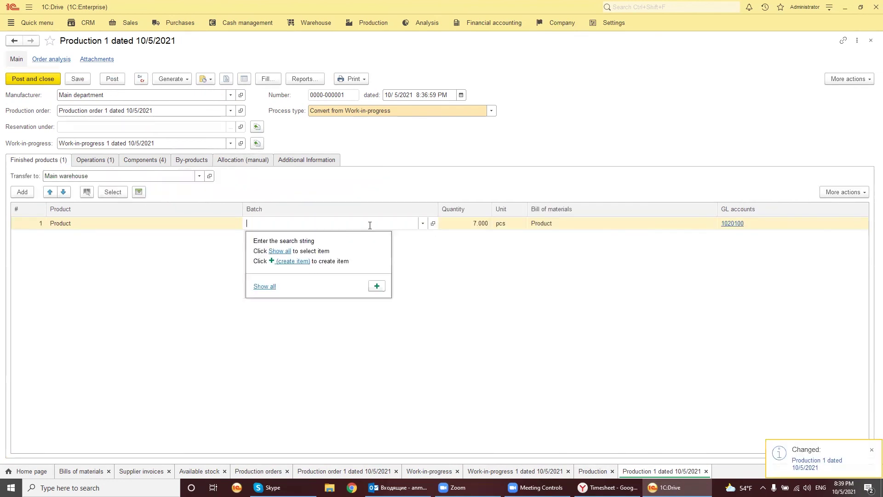
click(270, 285)
double_click(320, 161)
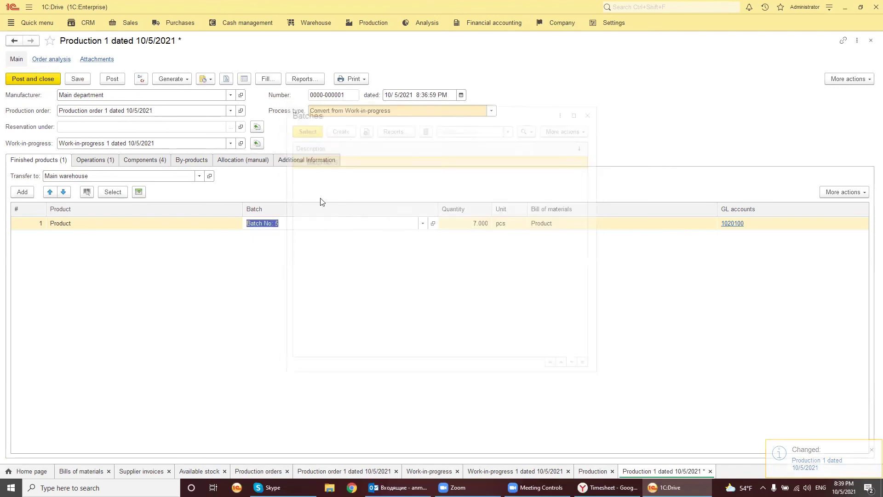
click(255, 158)
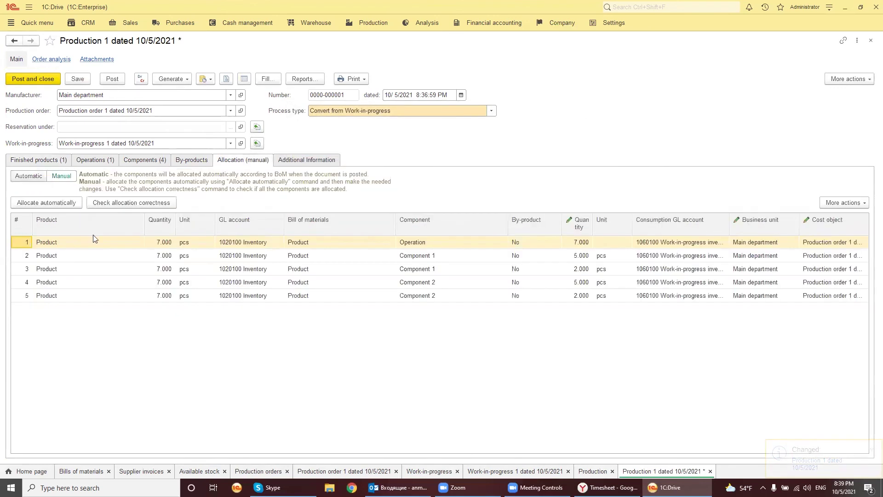
click(47, 202)
click(487, 265)
click(56, 82)
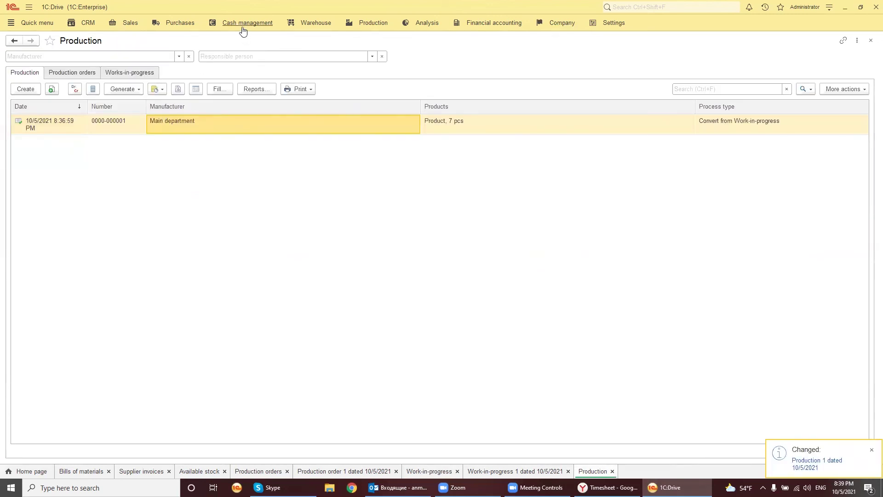
- Create a sales invoice and add a line for the item named Product
click(130, 24)
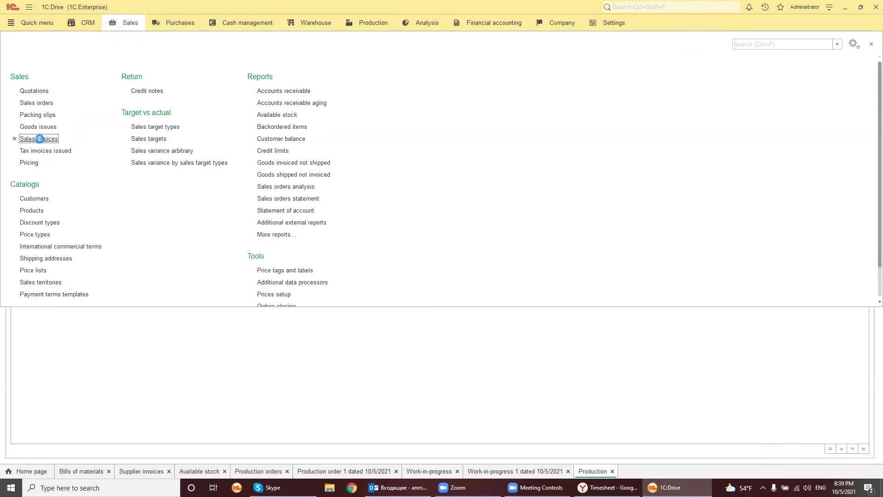
click(40, 139)
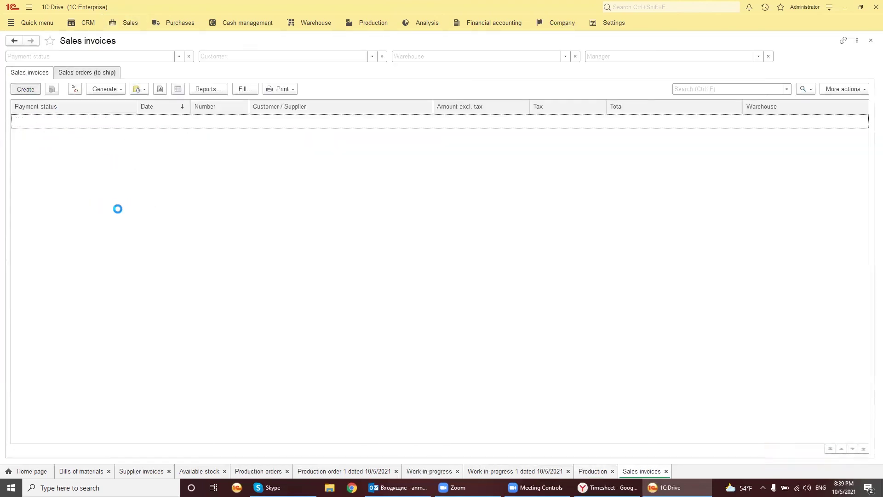
double_click(136, 208)
double_click(60, 243)
click(73, 240)
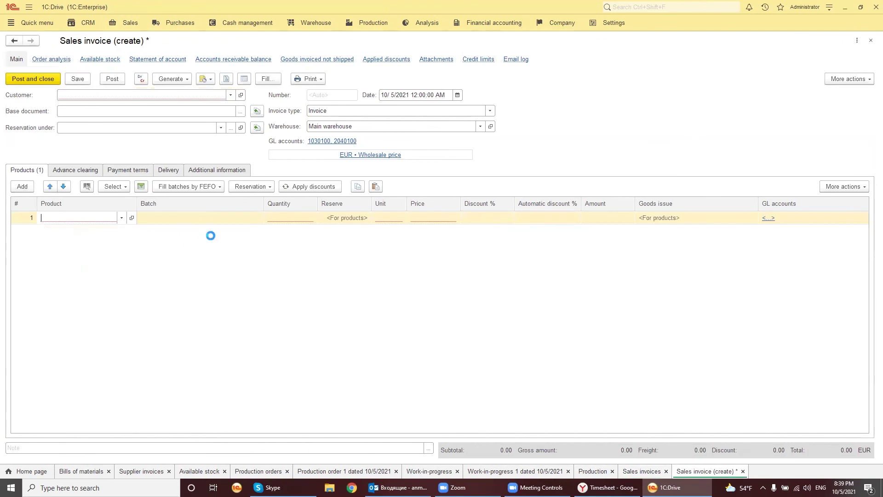
- Set the invoice line's quantity to 3 pcs and its price to 40.00
click(294, 220)
text(3)
click(430, 221)
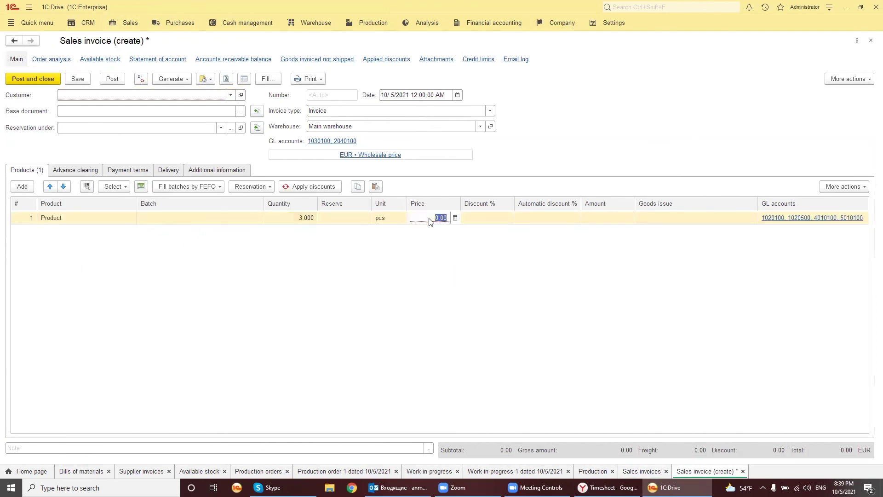
text(4)
click(445, 270)
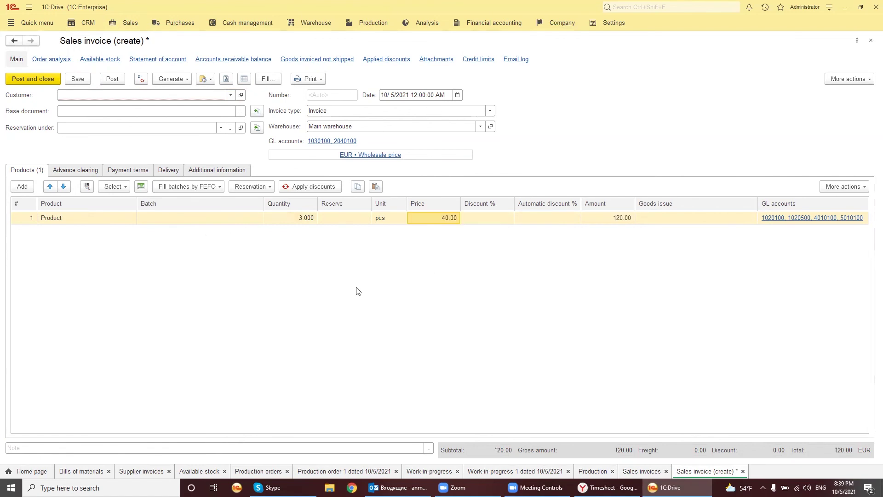
- Create a new customer named Customer and select it as the sales invoice's customer
click(231, 95)
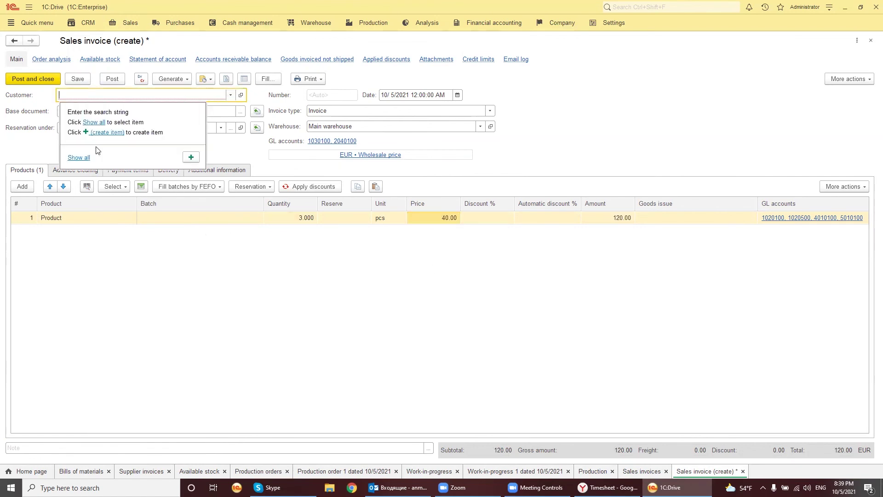
click(75, 156)
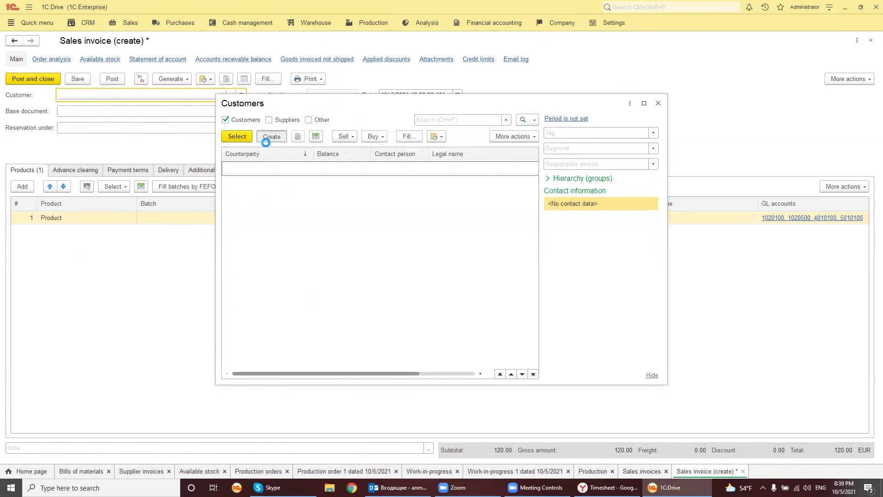
text(Customer)
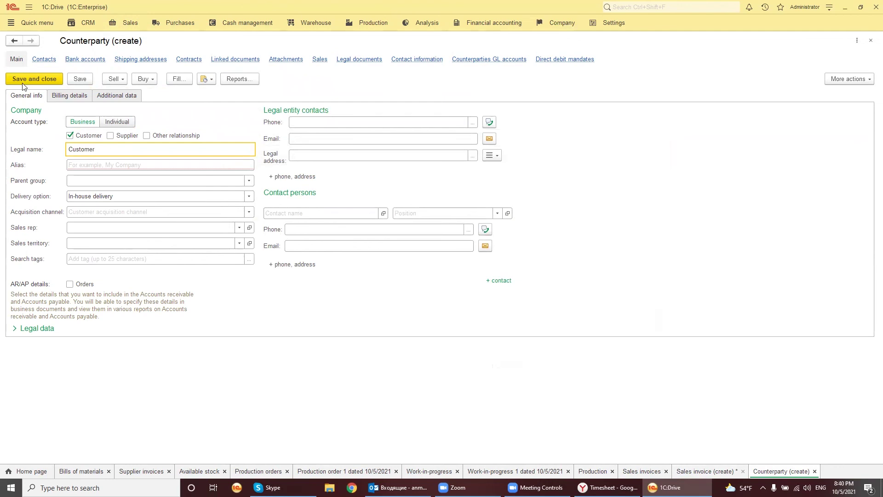
click(22, 83)
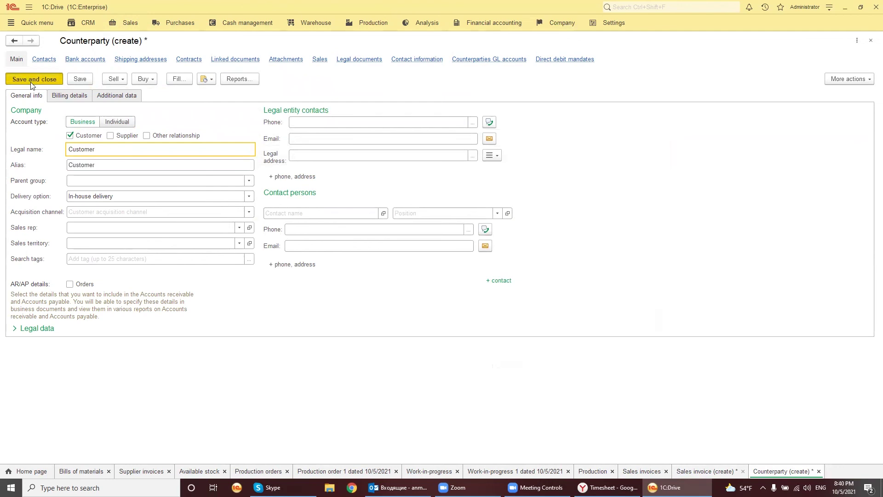
click(243, 140)
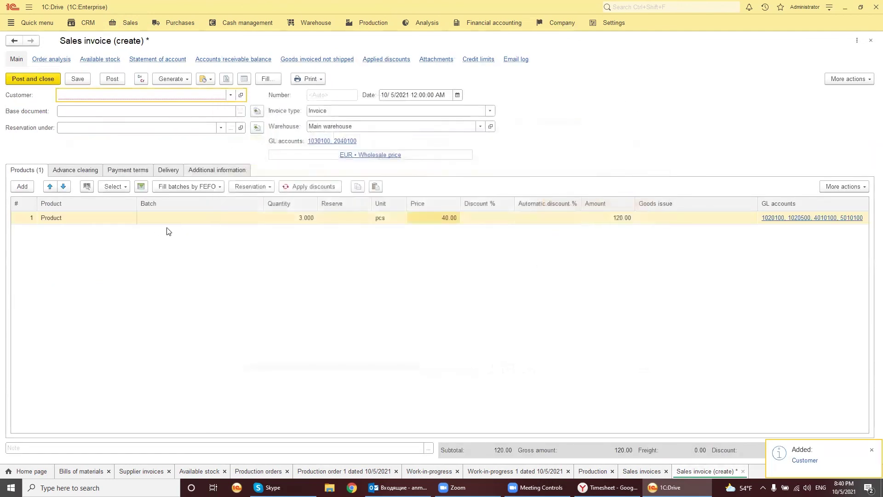
- Try to post the sales invoice with the product line's batch left empty
click(206, 222)
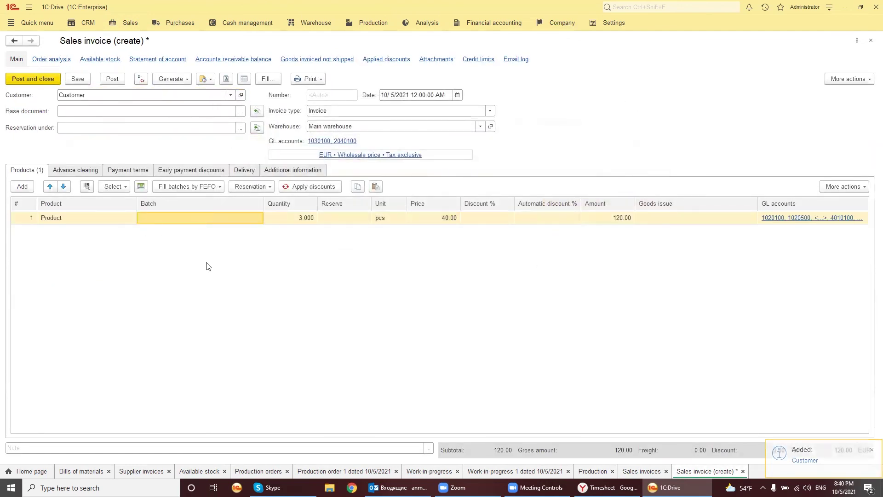
click(112, 79)
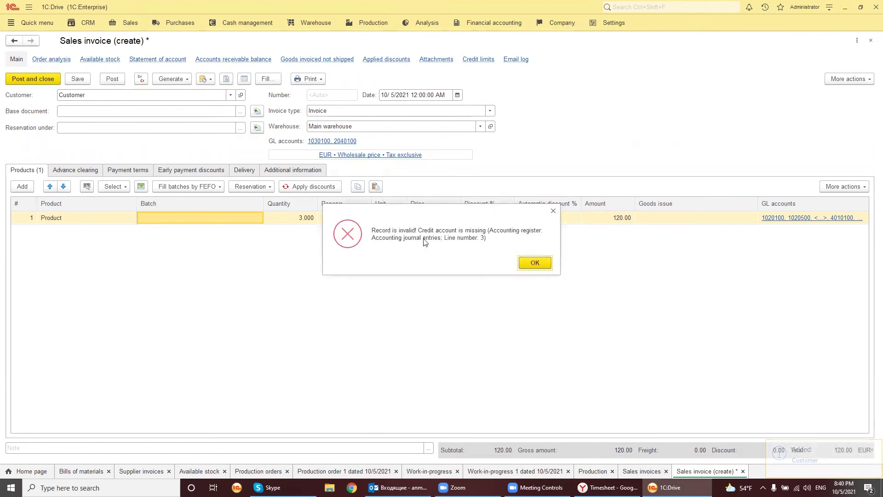
click(534, 263)
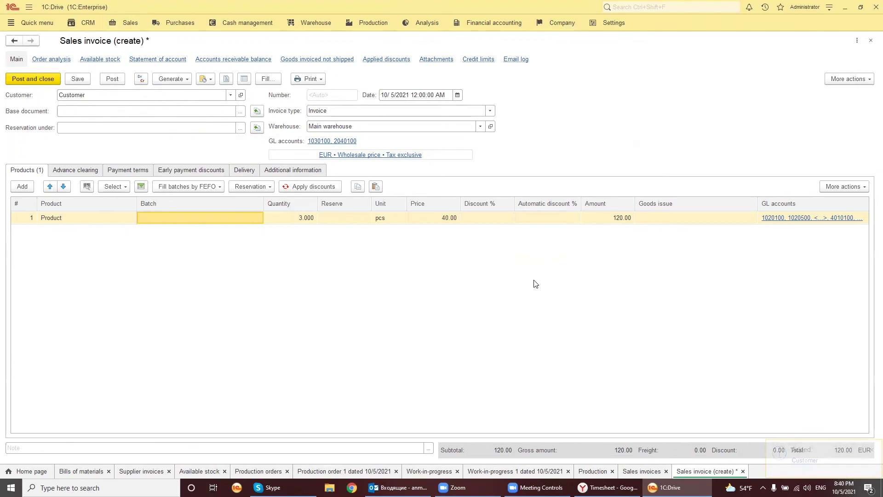
- Set the product line's VAT Output account to 6050400 Purchase cost discrepancies and post the sales invoice
click(802, 218)
click(512, 224)
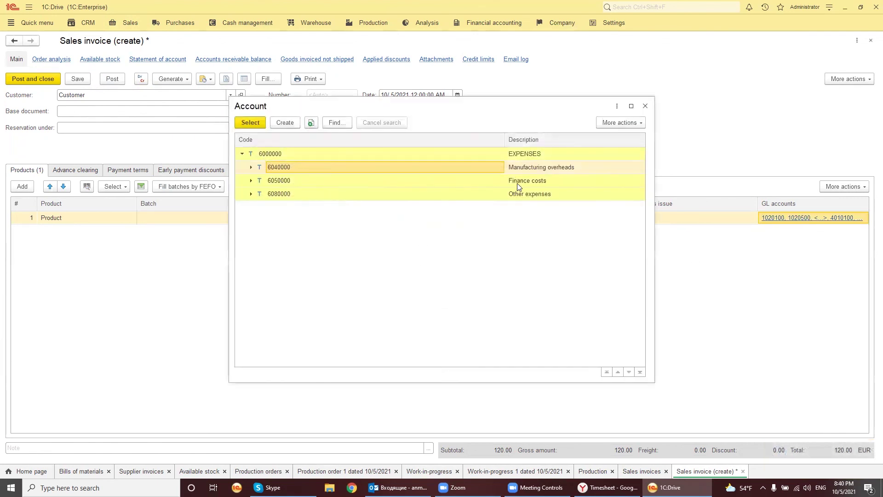
double_click(278, 182)
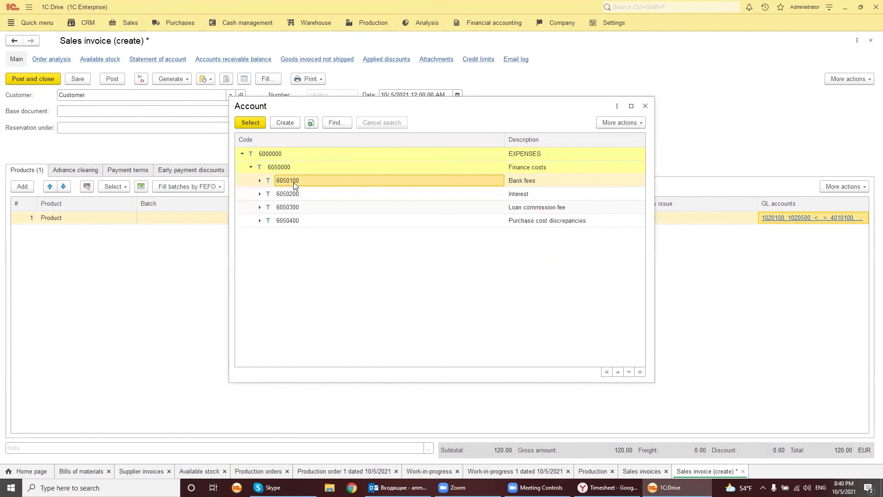
click(532, 208)
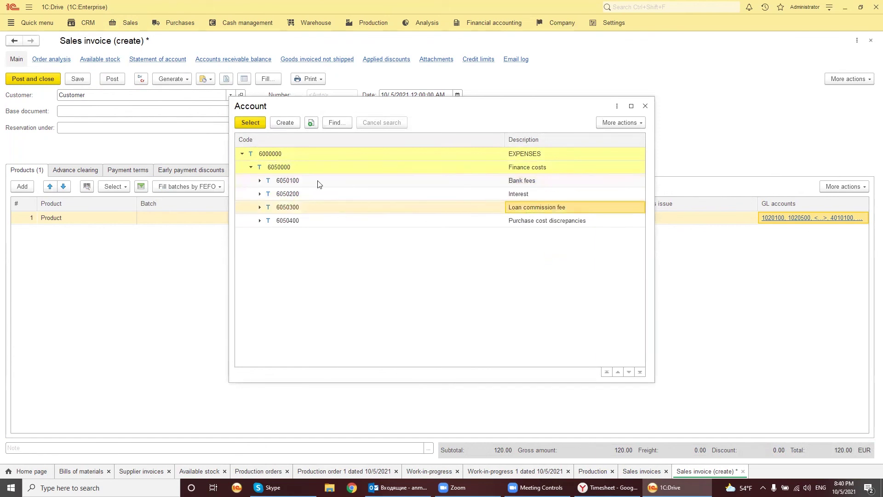
double_click(291, 219)
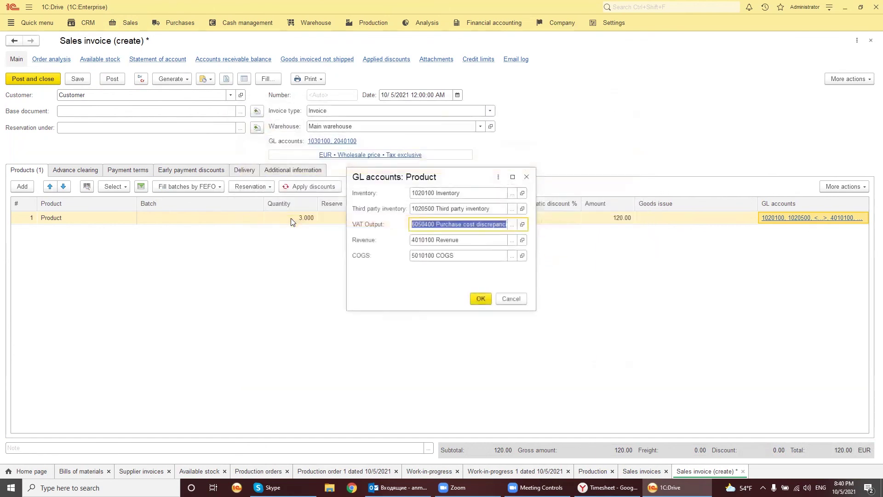
click(481, 299)
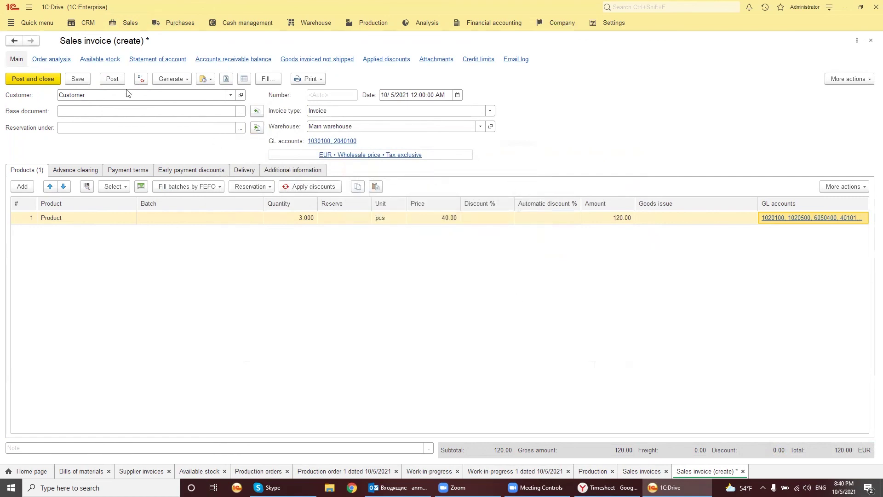
click(113, 80)
- Assign Batch No: 5 to the product line and post the sales invoice again
click(161, 223)
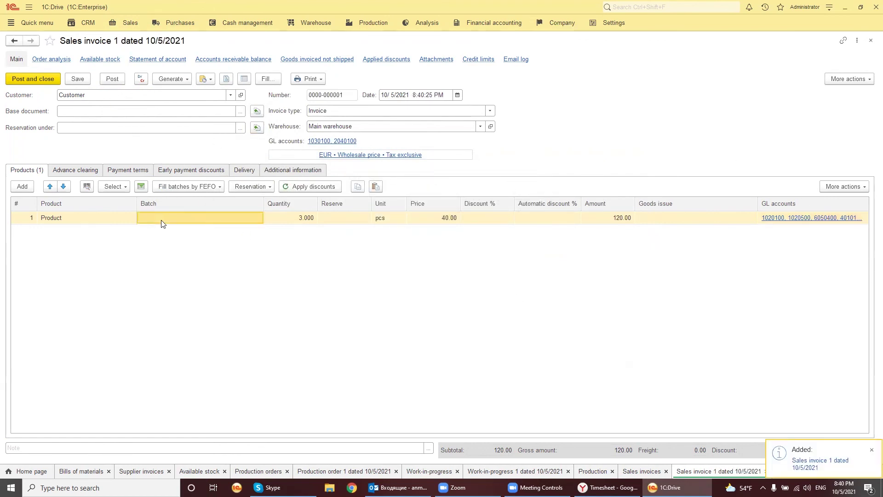
click(172, 219)
click(161, 280)
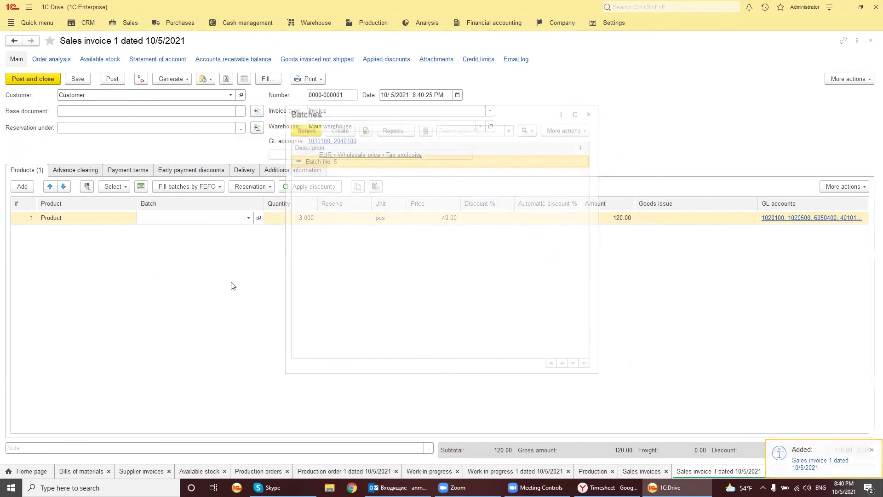
double_click(323, 164)
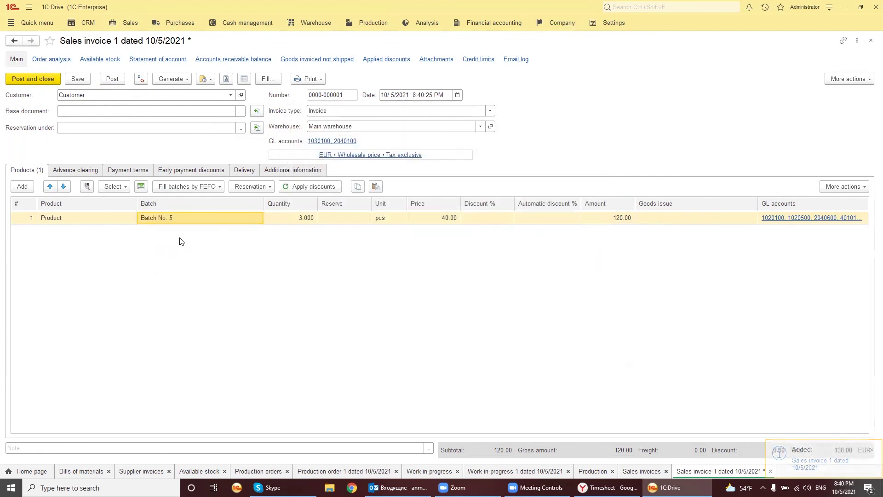
click(115, 79)
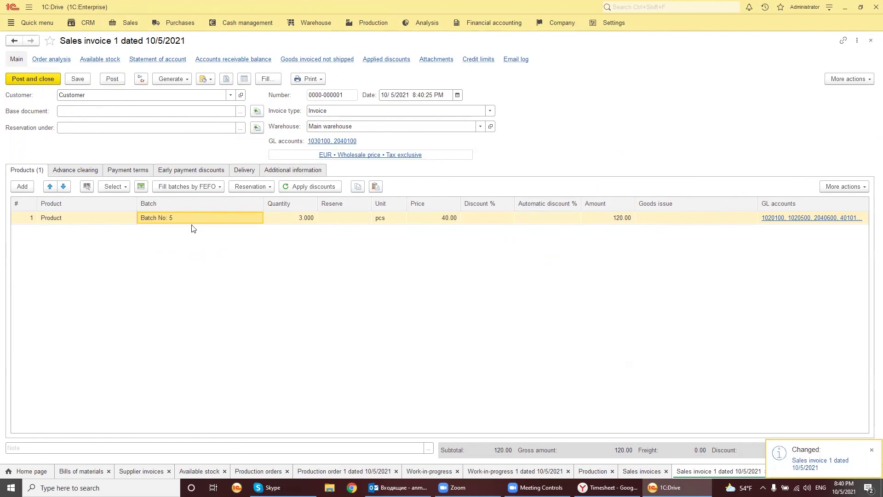
- Generate the Invoice print form, check the batch in the product description, and close the form
click(308, 80)
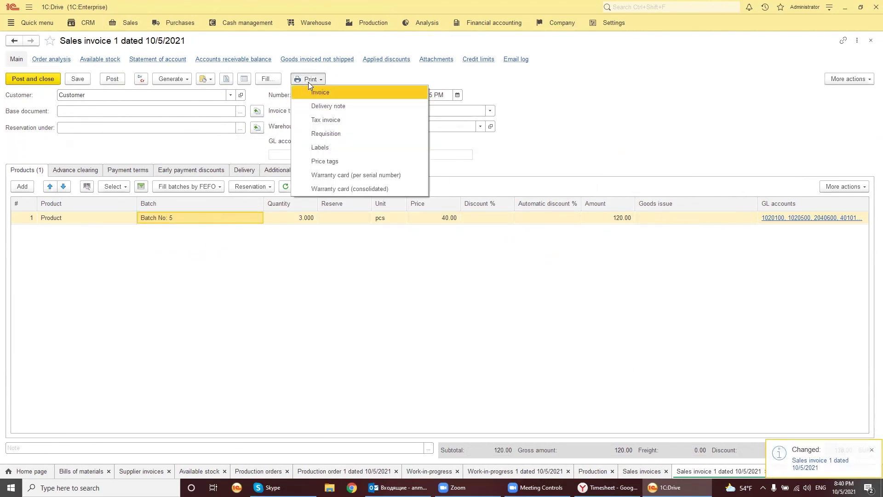
click(320, 91)
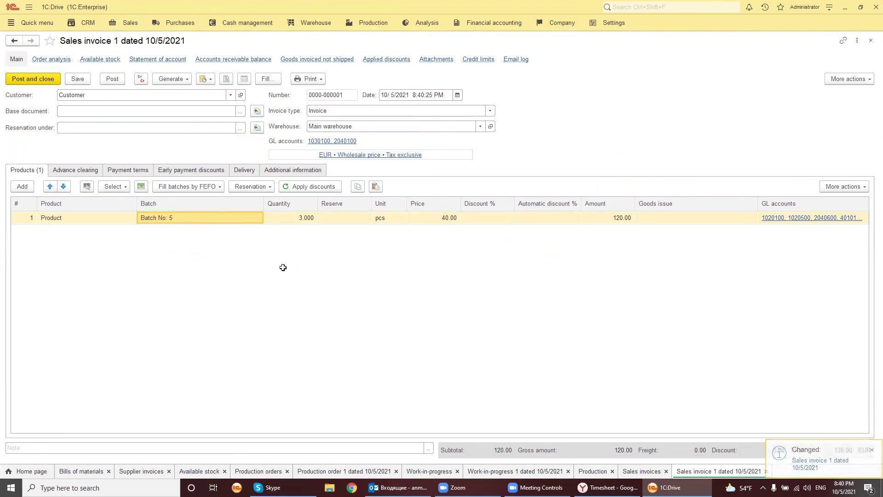
click(109, 307)
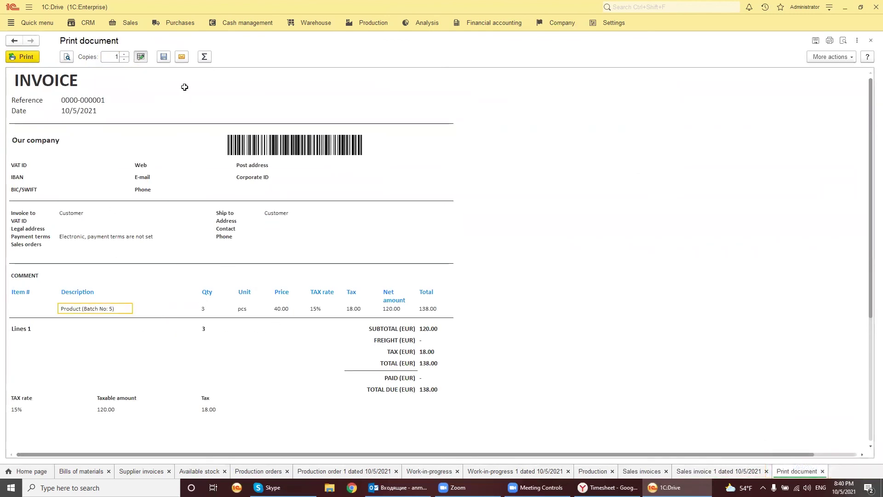
click(871, 41)
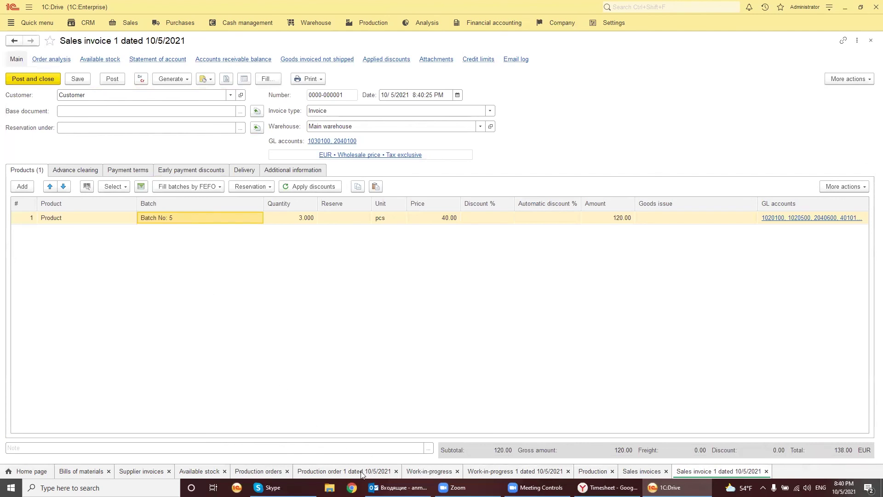
- Regenerate the Available stock report and examine the Product row's on-hand and available quantities
click(202, 471)
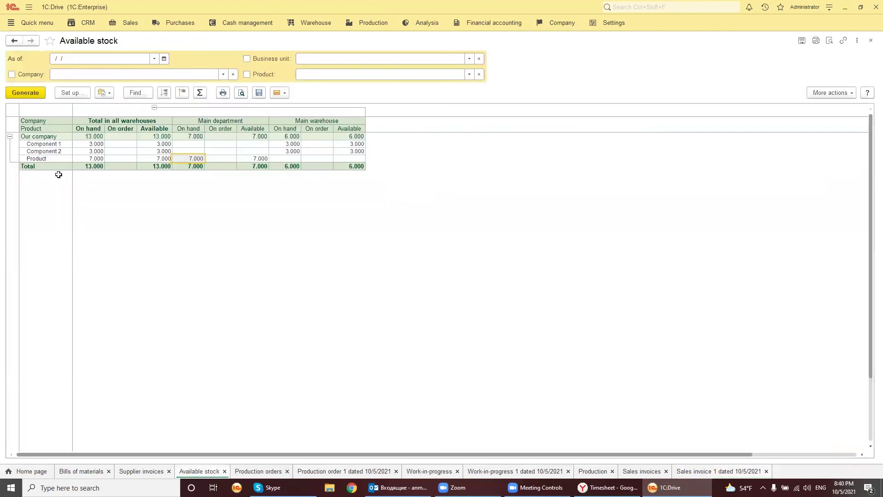
click(25, 92)
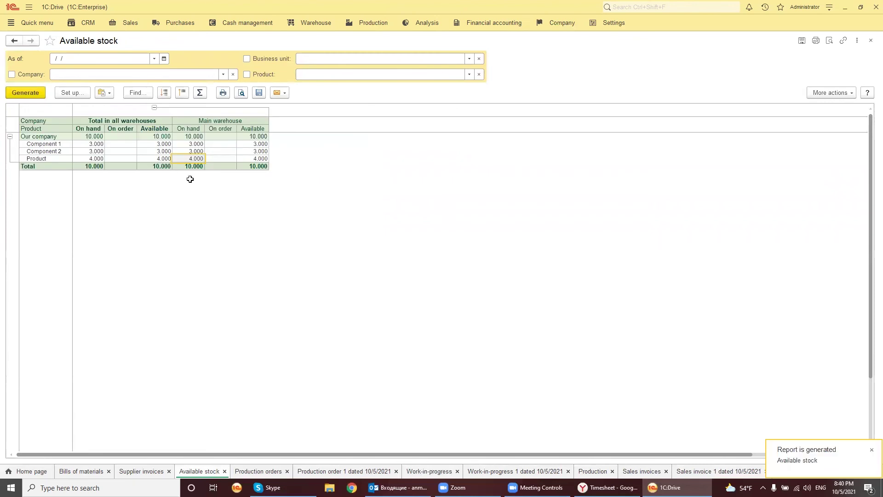
click(36, 158)
click(252, 159)
click(197, 159)
drag(48, 158, 251, 160)
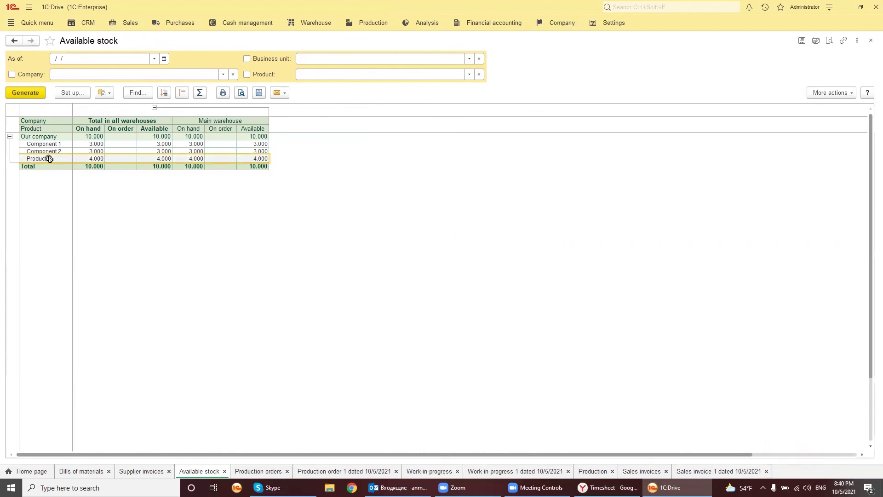
- Switch the report to the Available stock by batch numbers option and generate it
click(105, 93)
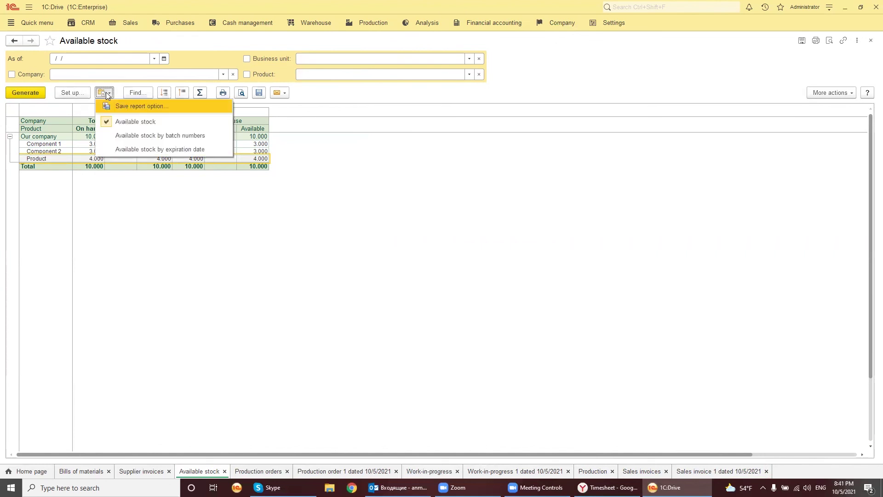
click(161, 136)
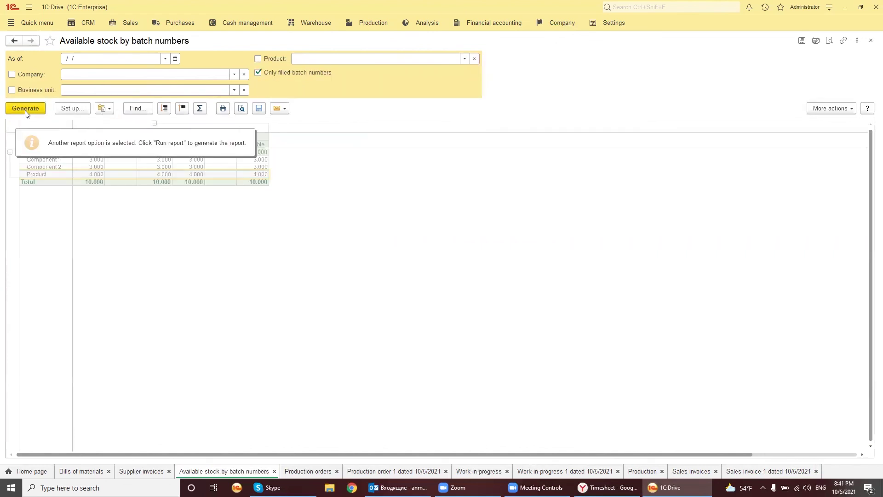
click(25, 109)
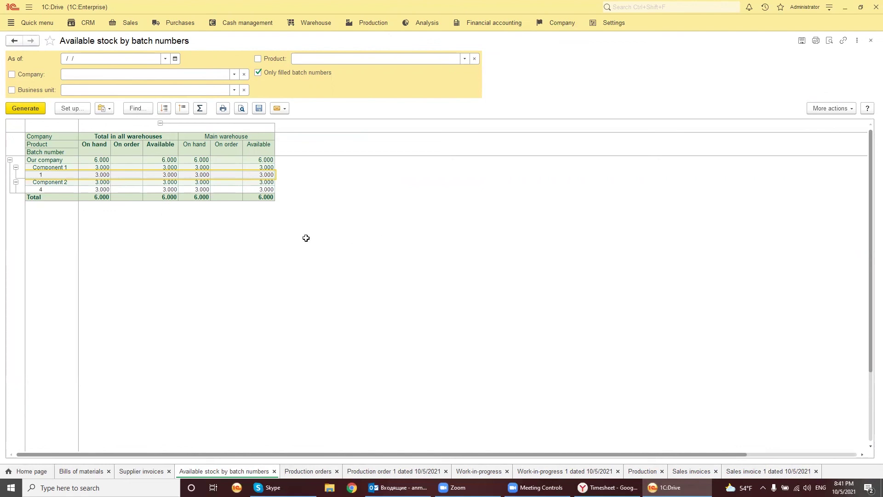
click(376, 235)
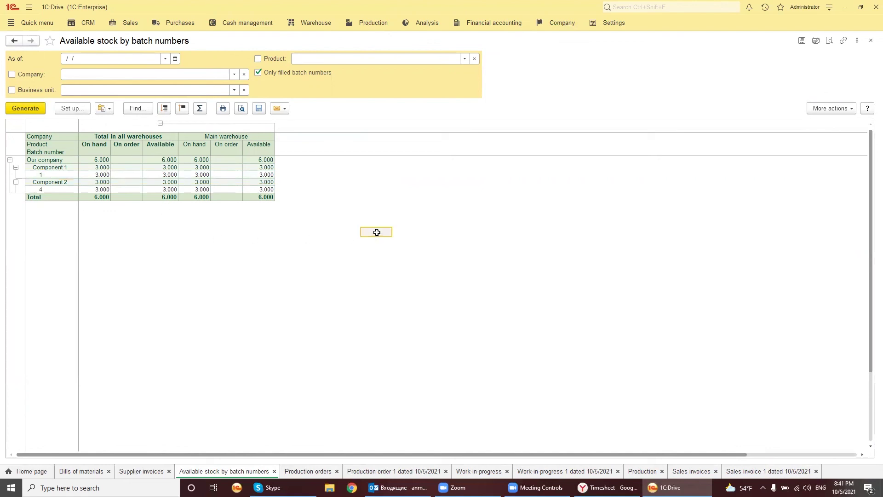